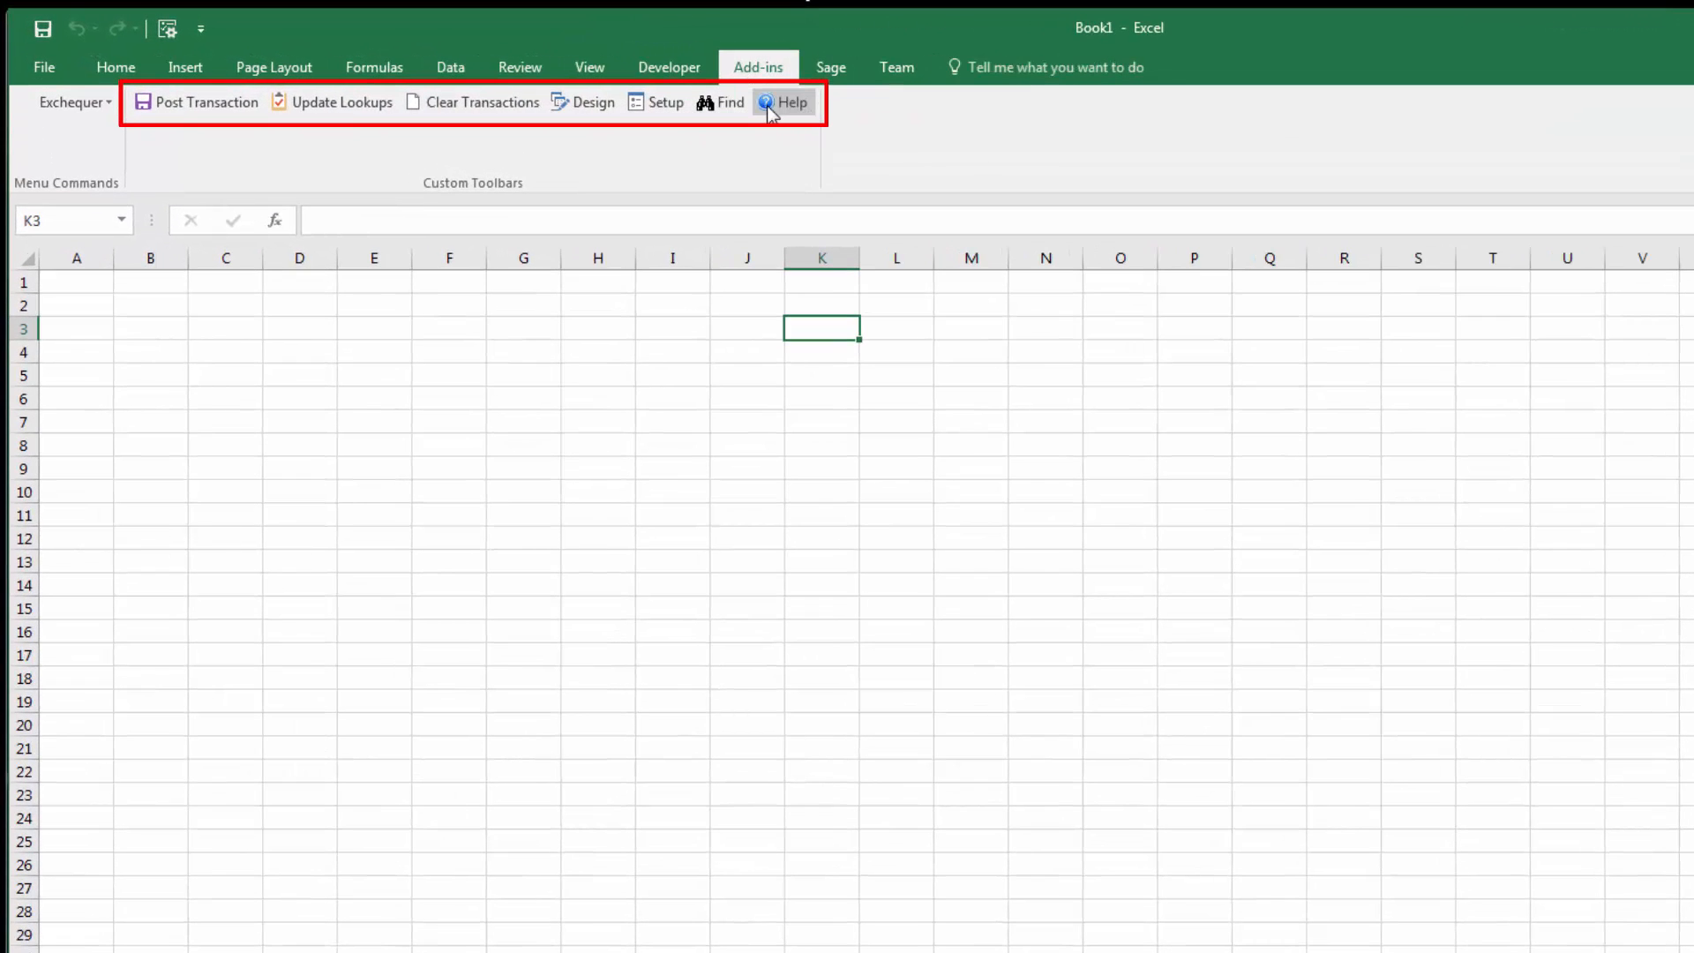
Step: Search the Exchequer add-in's help examples for "int" and open the "Inter Company Transation in one sheet" example
left_click(769, 106)
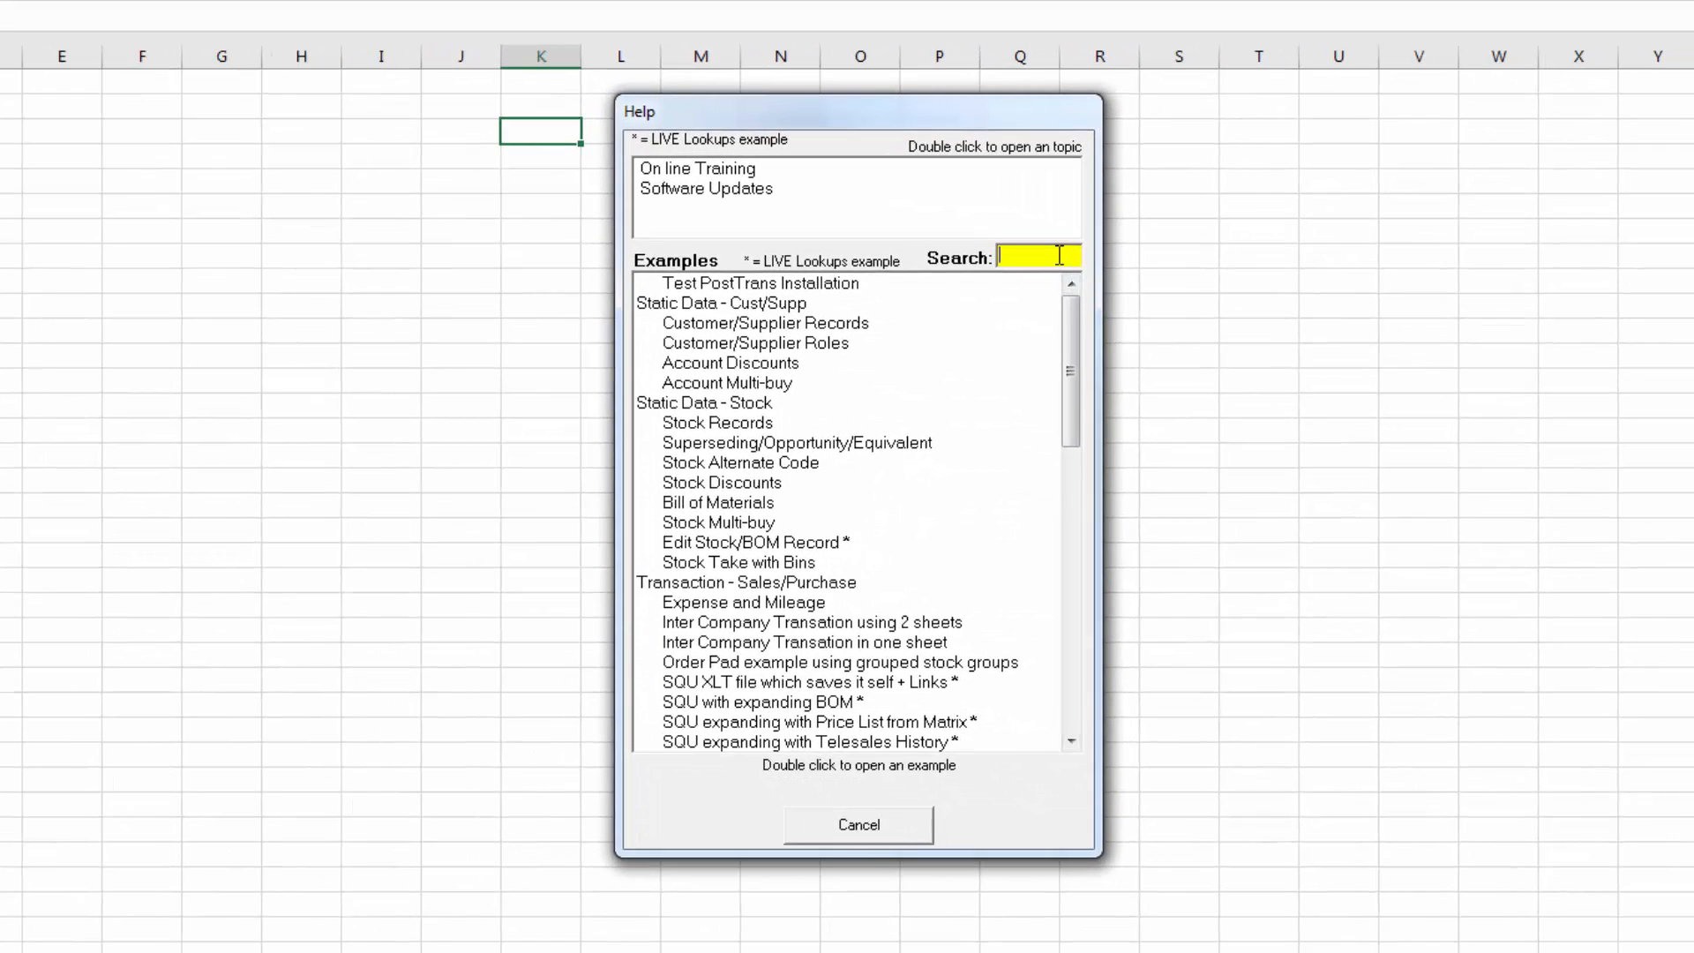
type("int")
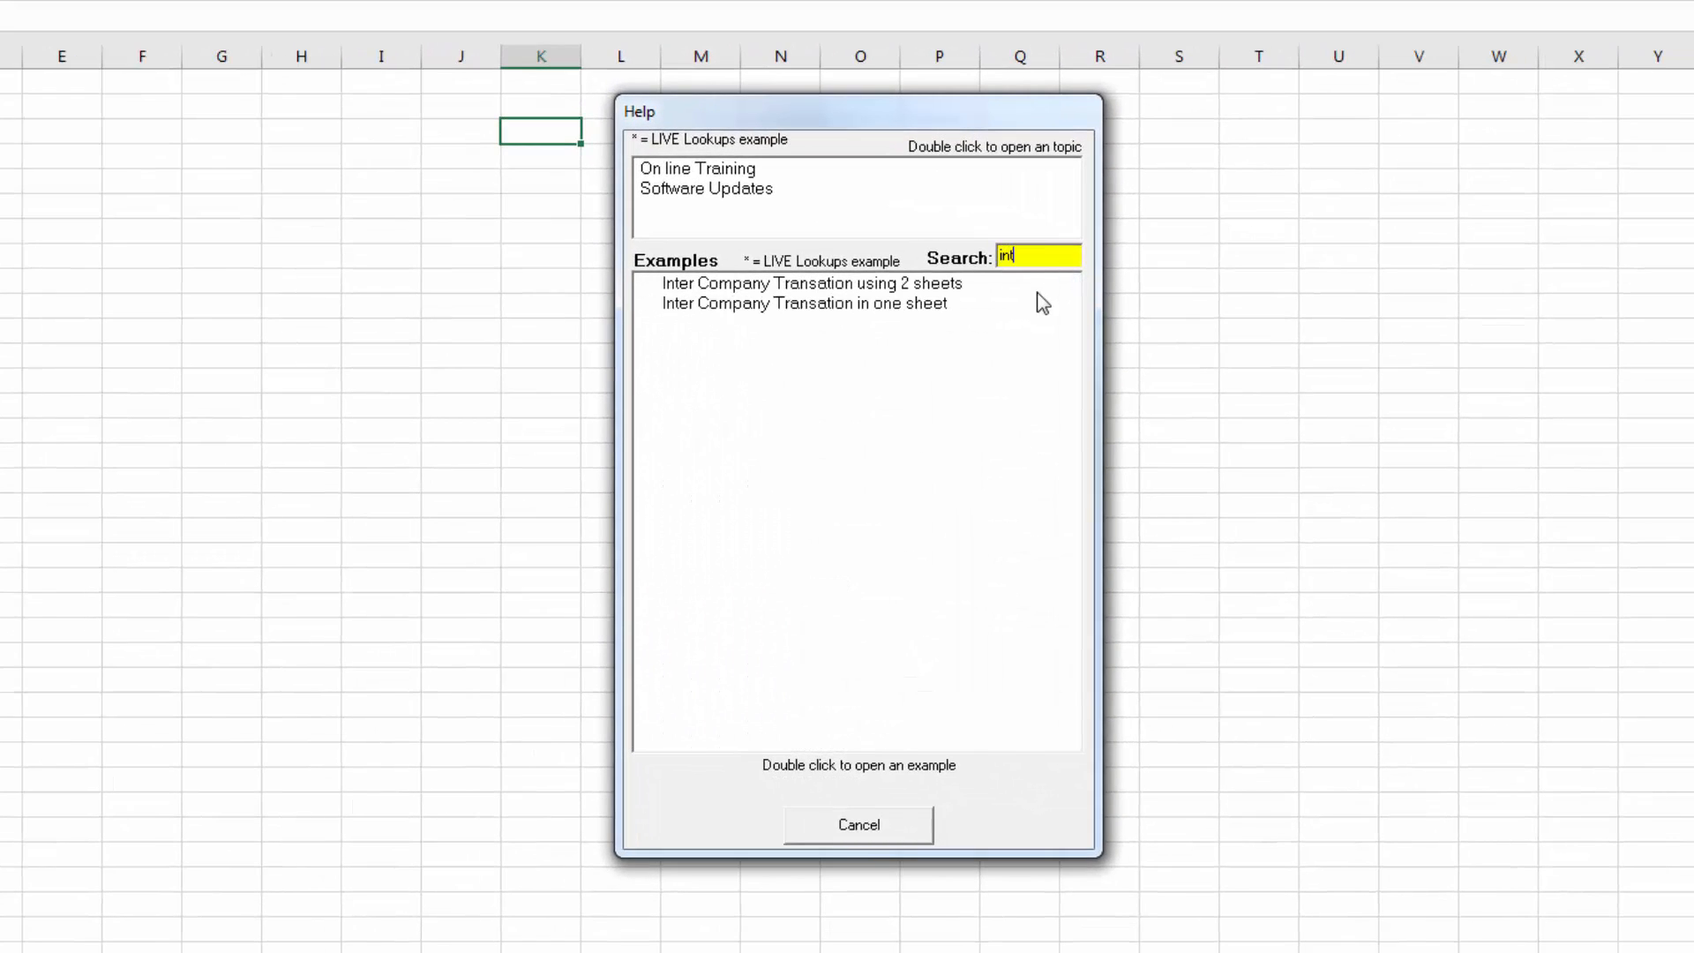
left_click(867, 283)
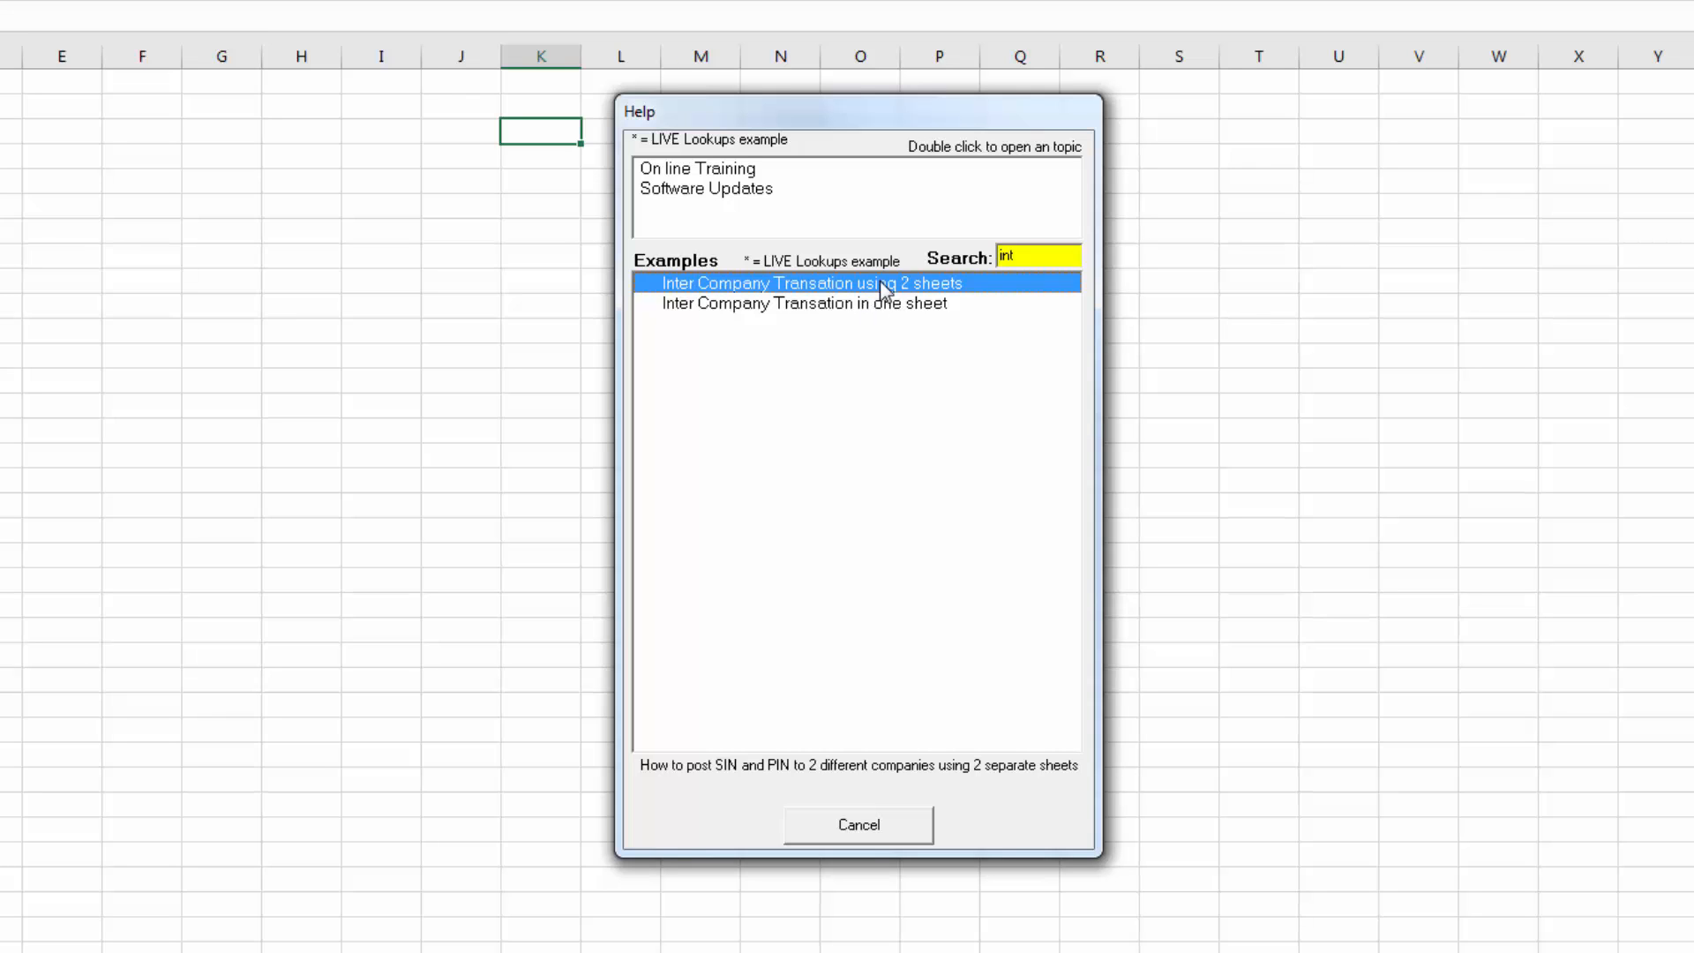
left_click(865, 307)
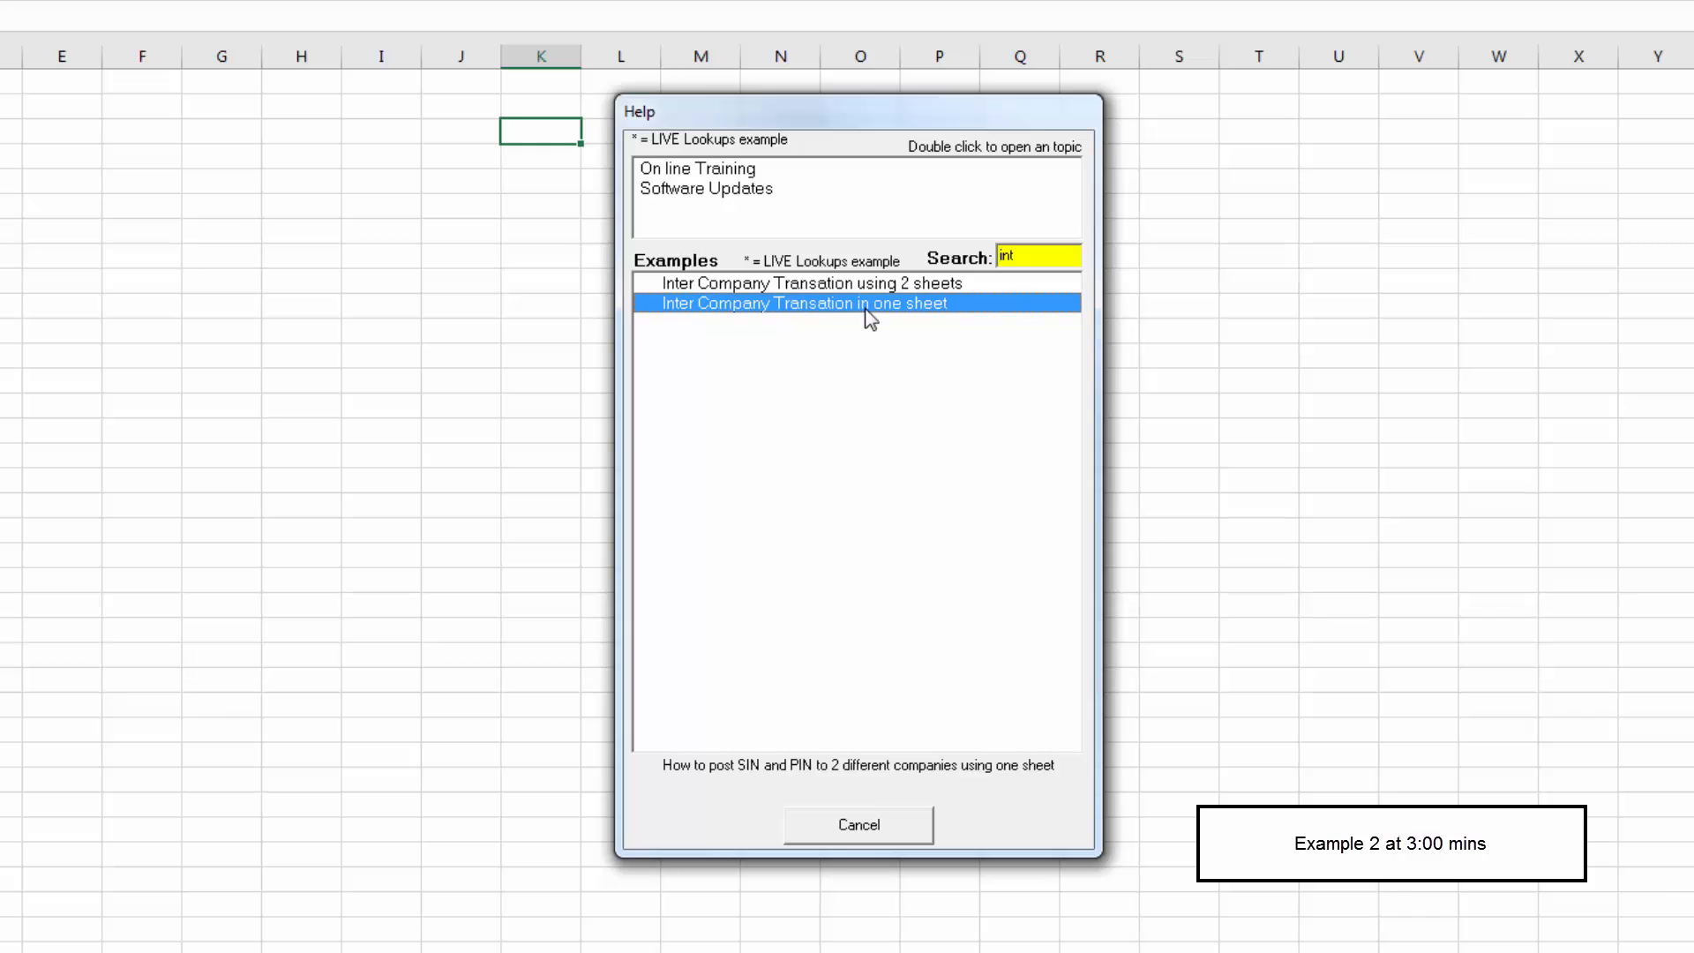
double_click(864, 307)
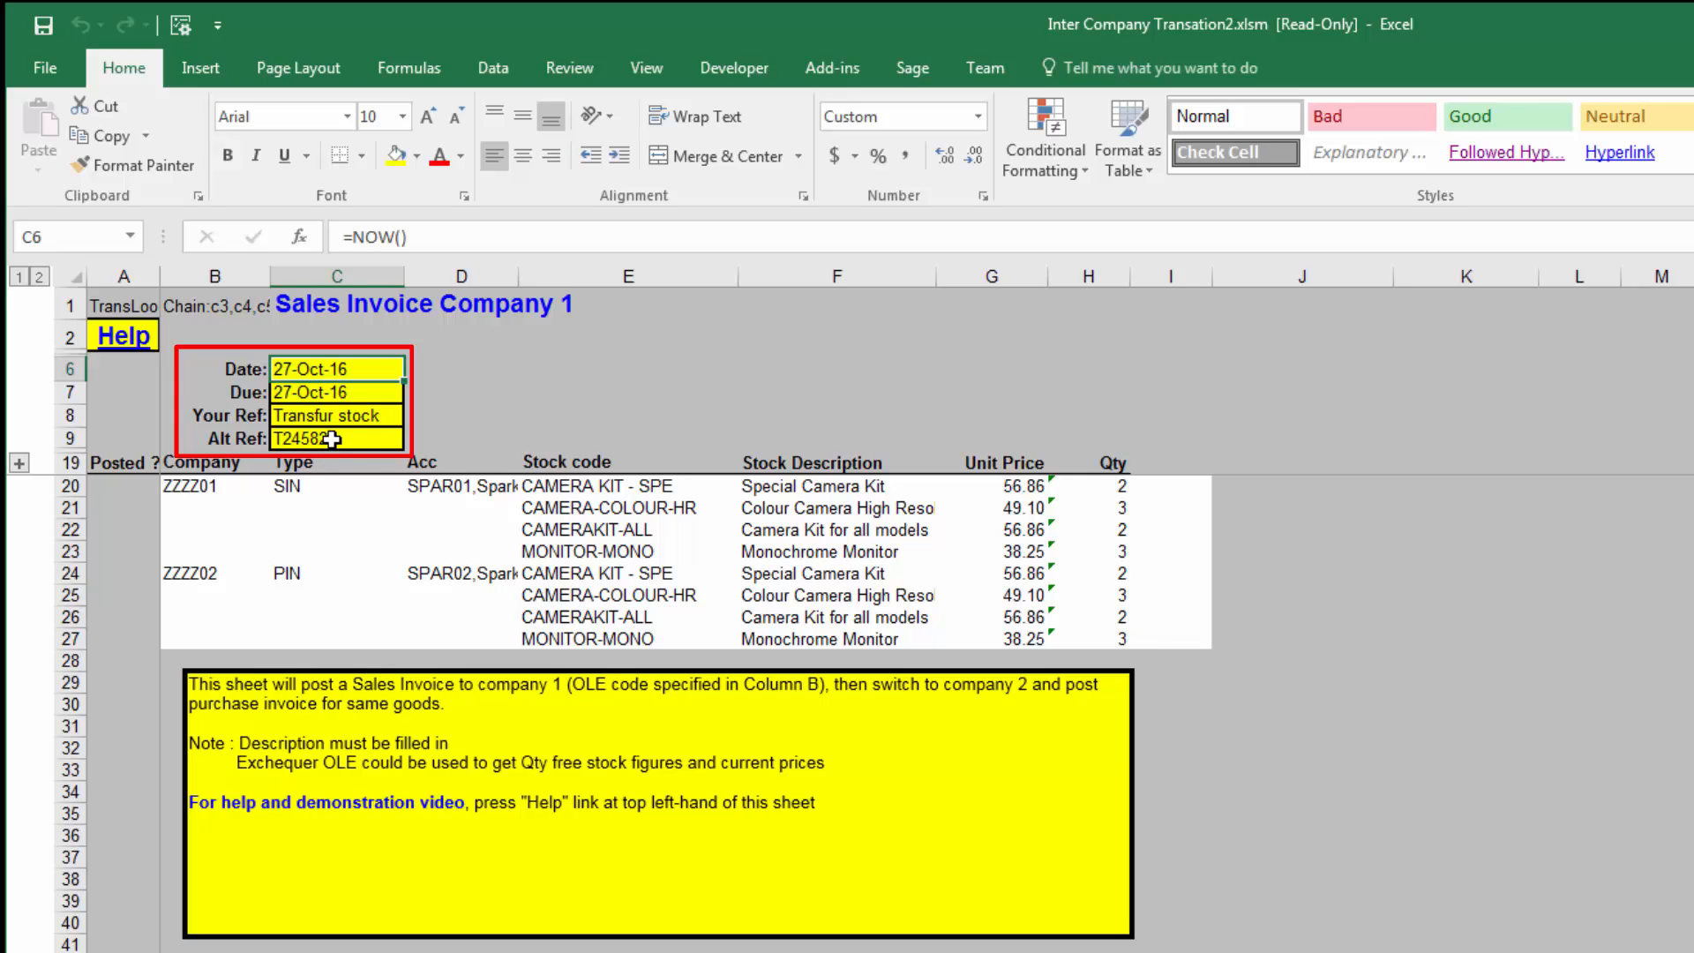
Step: Examine the company codes in column B, plus the transaction type and account of the first transaction
left_click(198, 488)
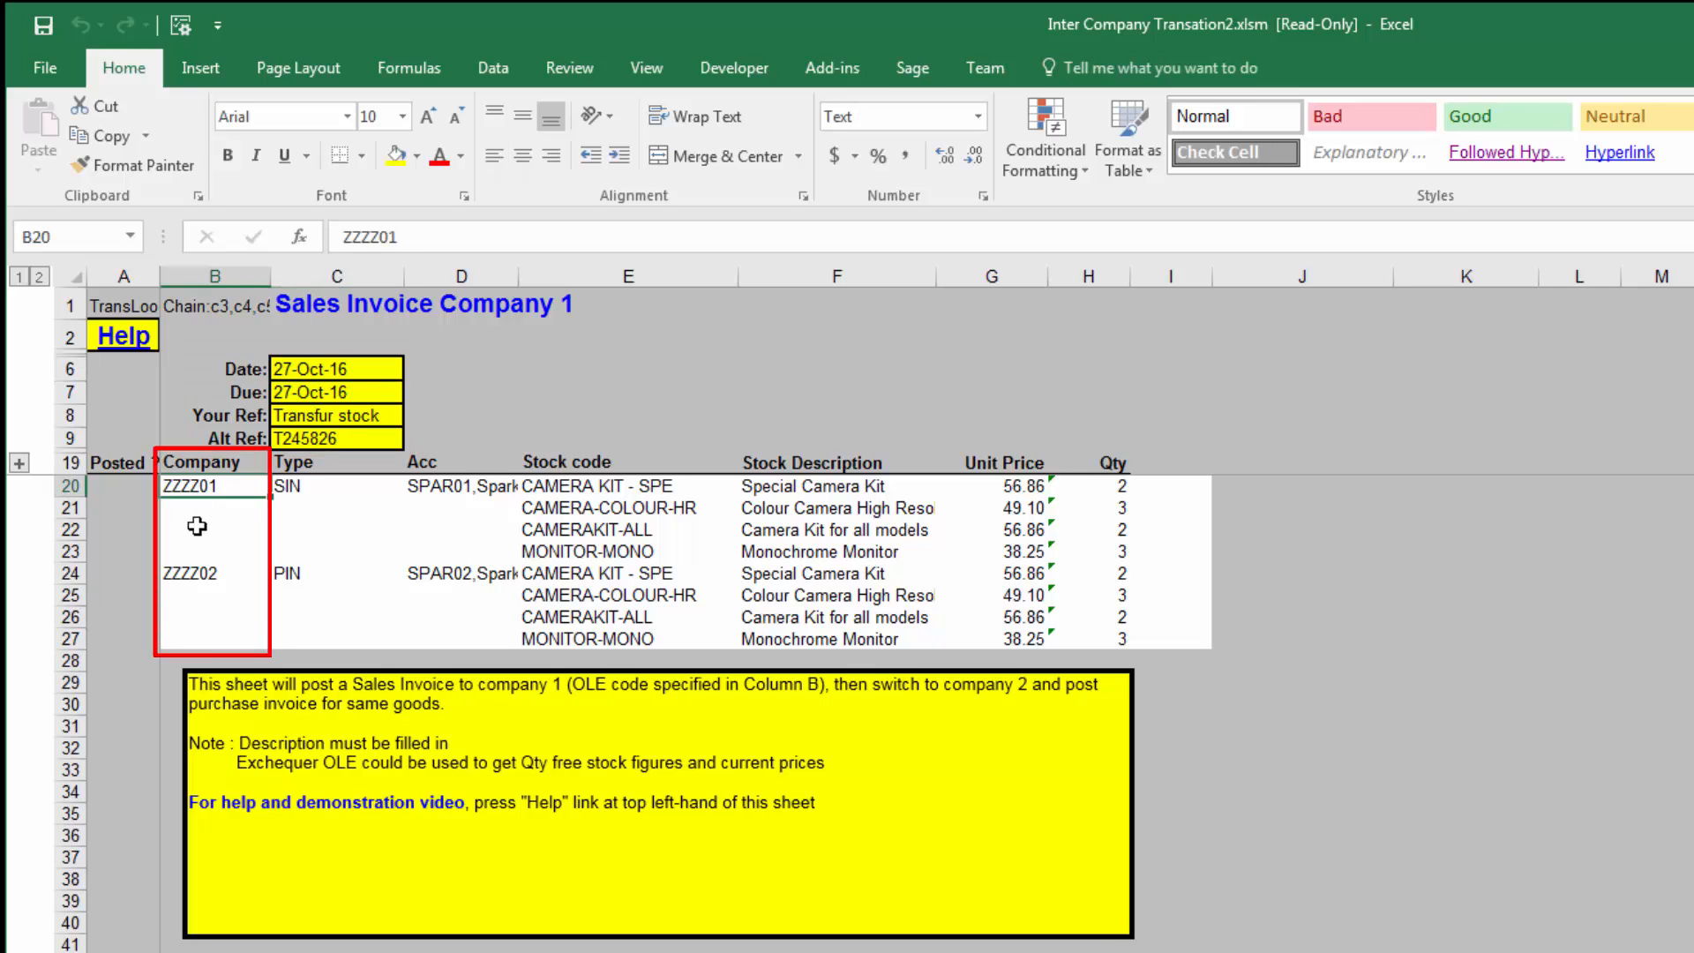
left_click(201, 577)
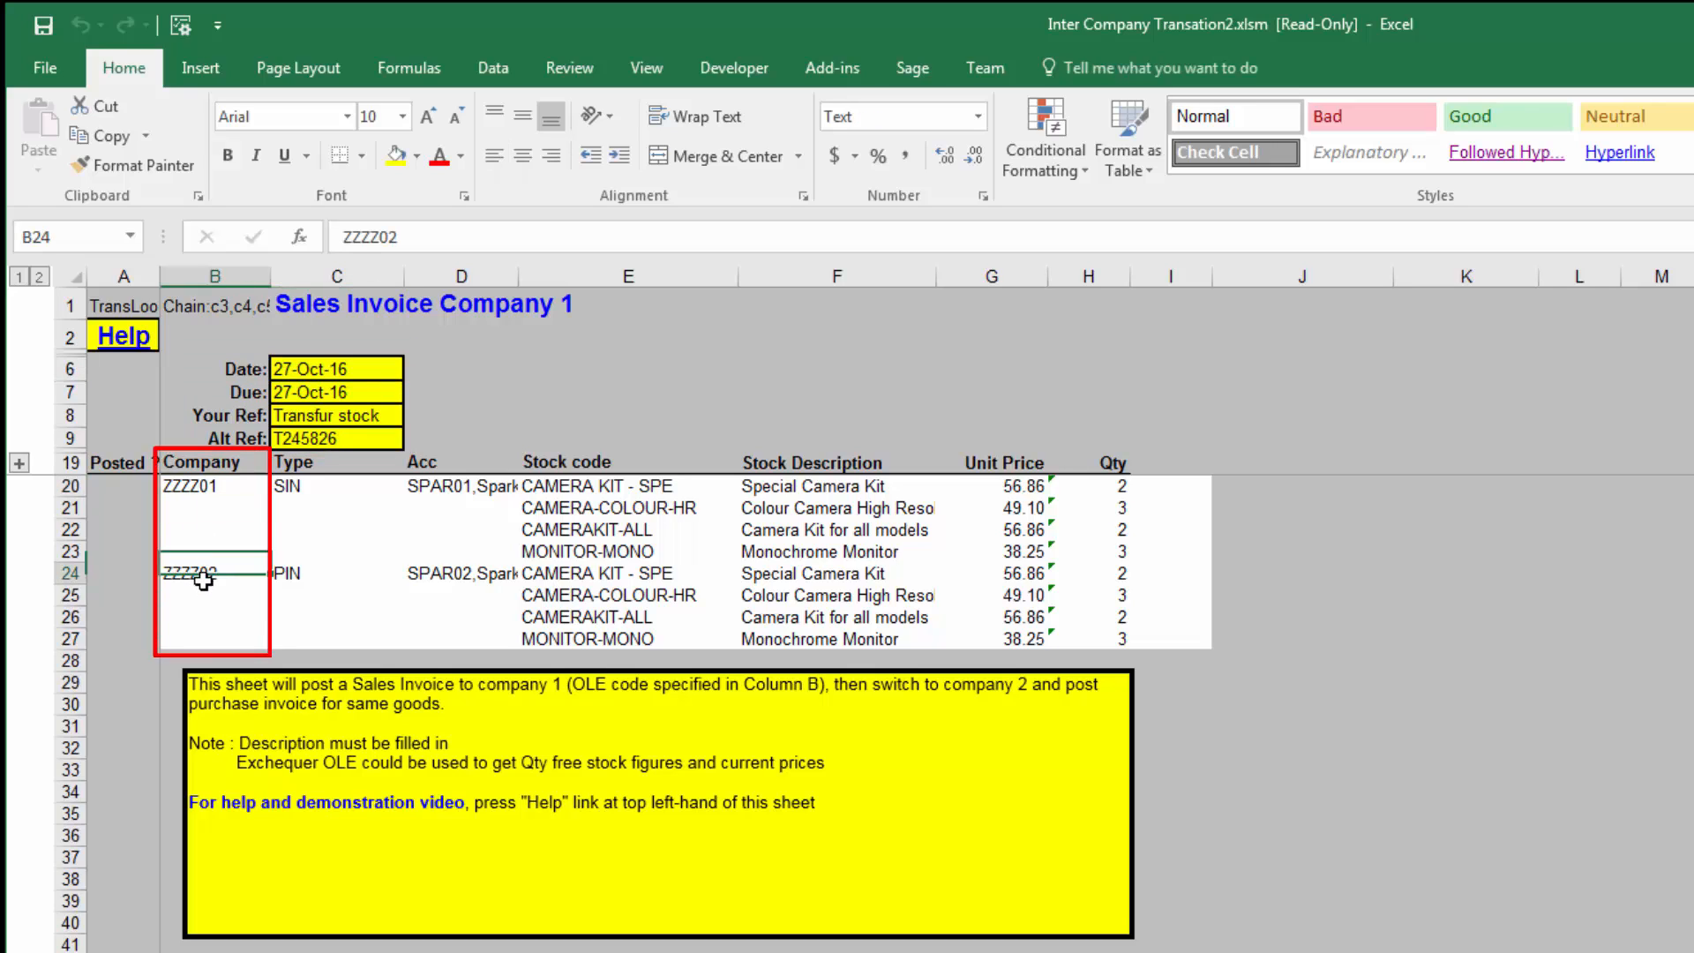
left_click(210, 487)
left_click(214, 571)
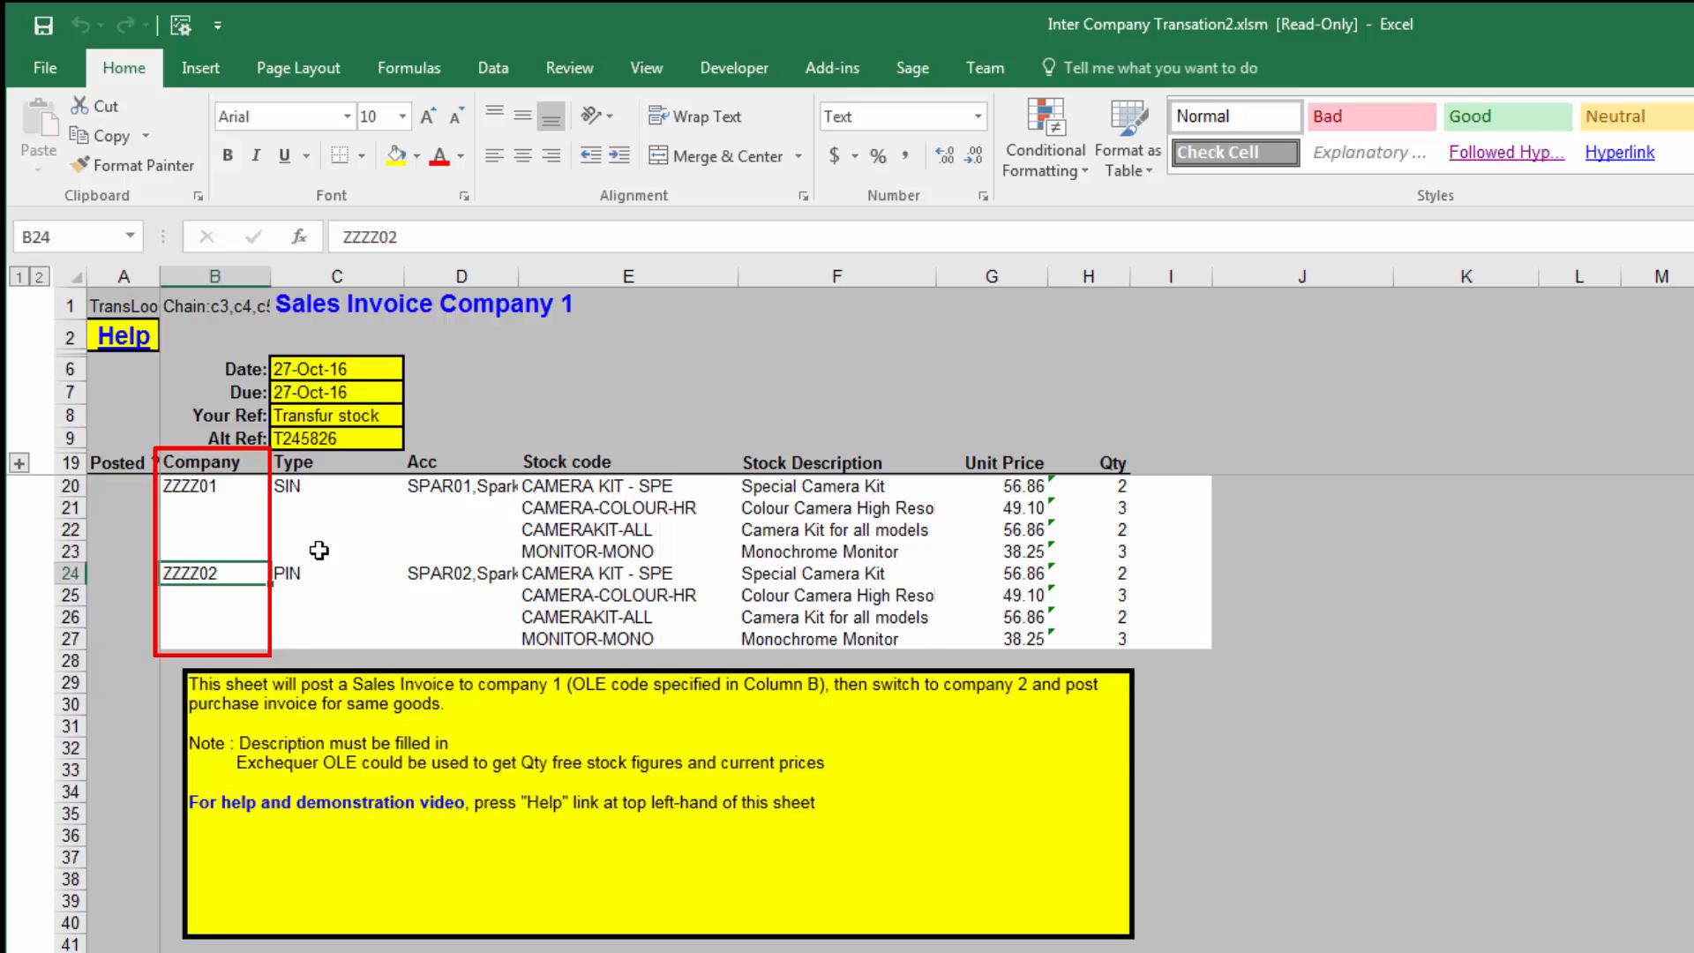
left_click(316, 486)
left_click(445, 485)
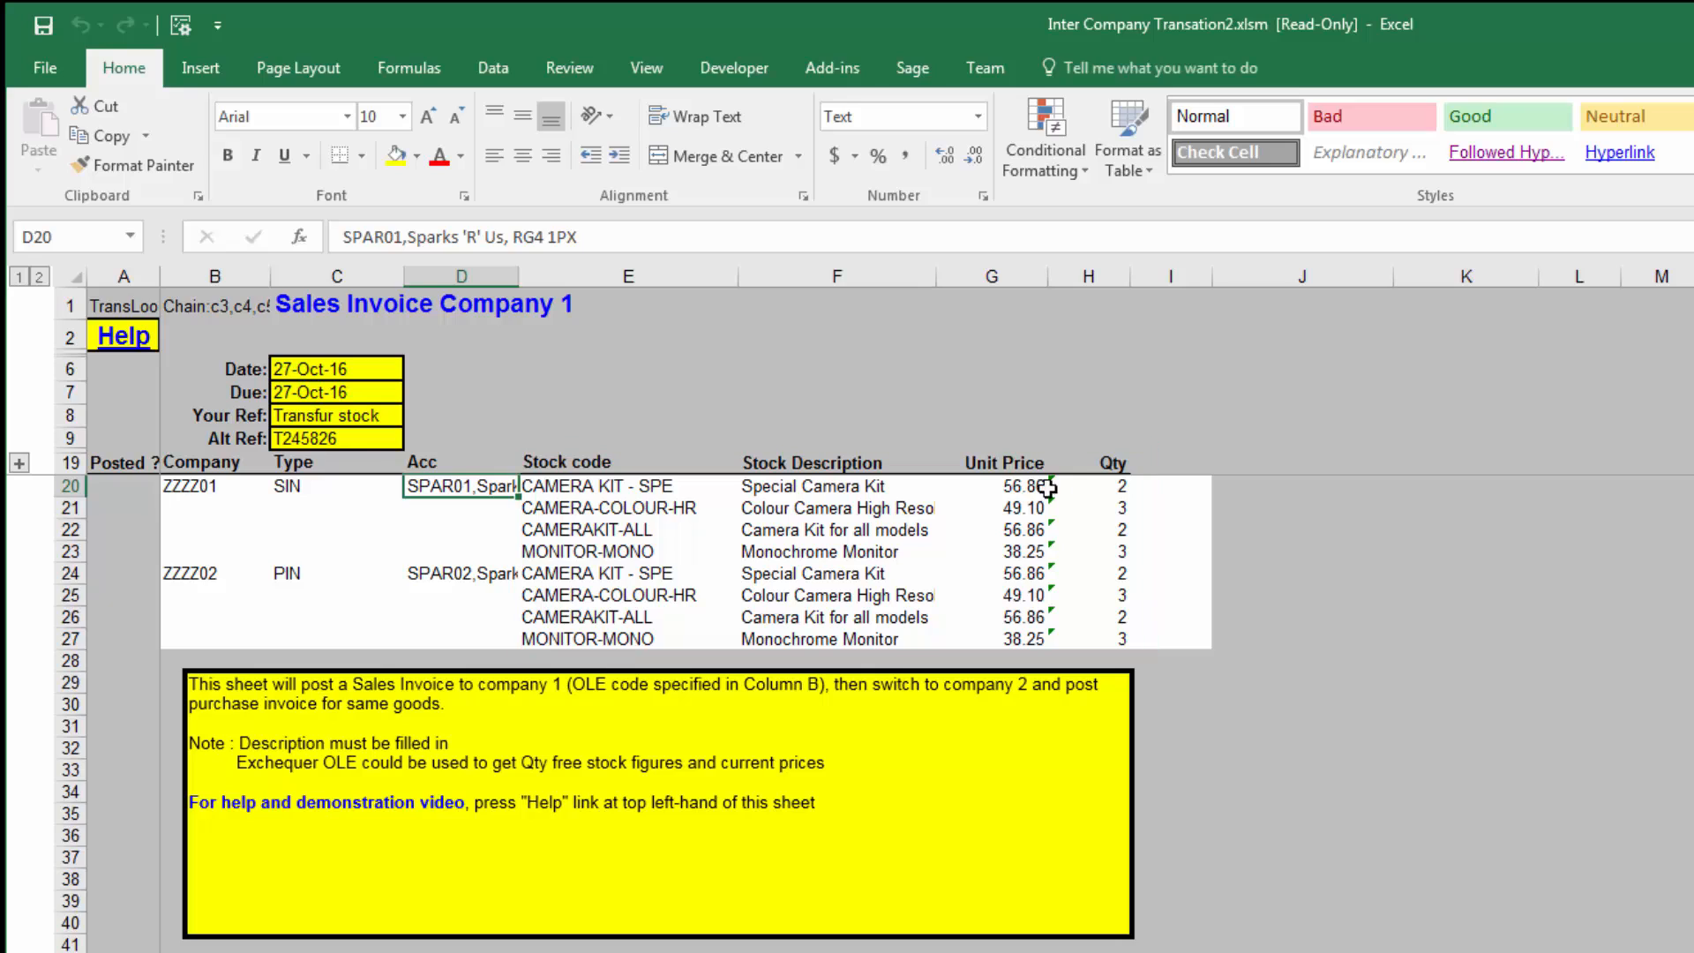
Step: Review the company ZZZZ01 sales invoice: its company, type and account cells and its stock lines in rows 20 to 23
left_click(188, 490)
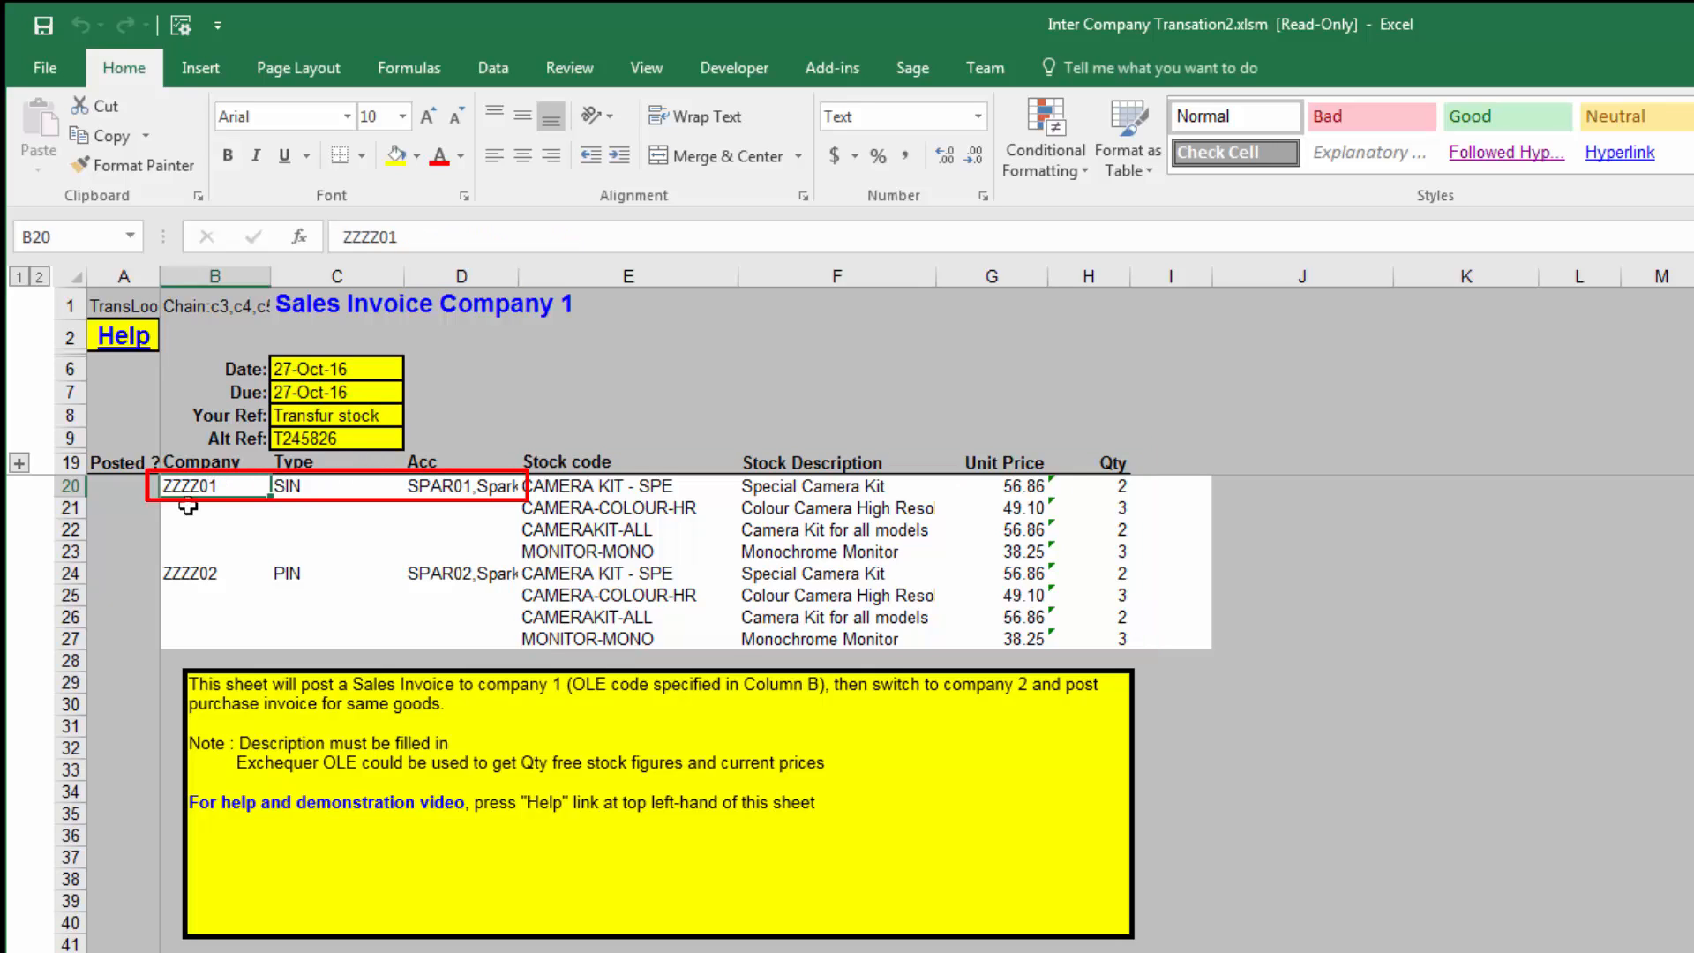
left_click(296, 490)
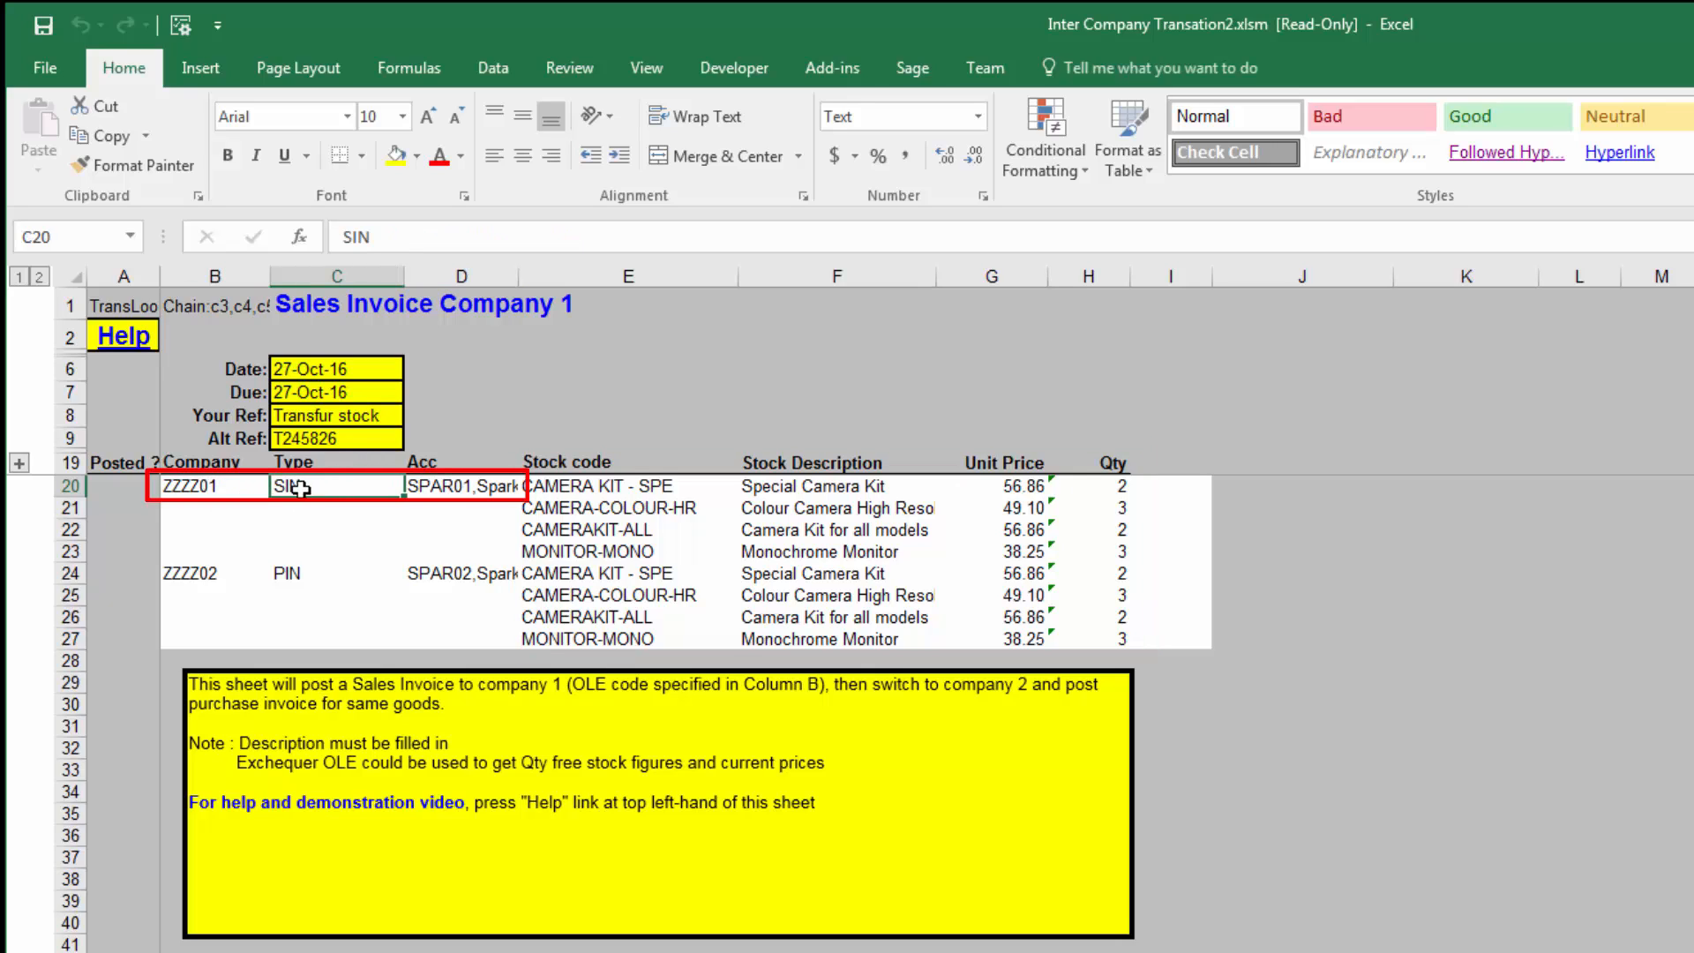
left_click(476, 486)
left_click_drag(609, 485, 1176, 553)
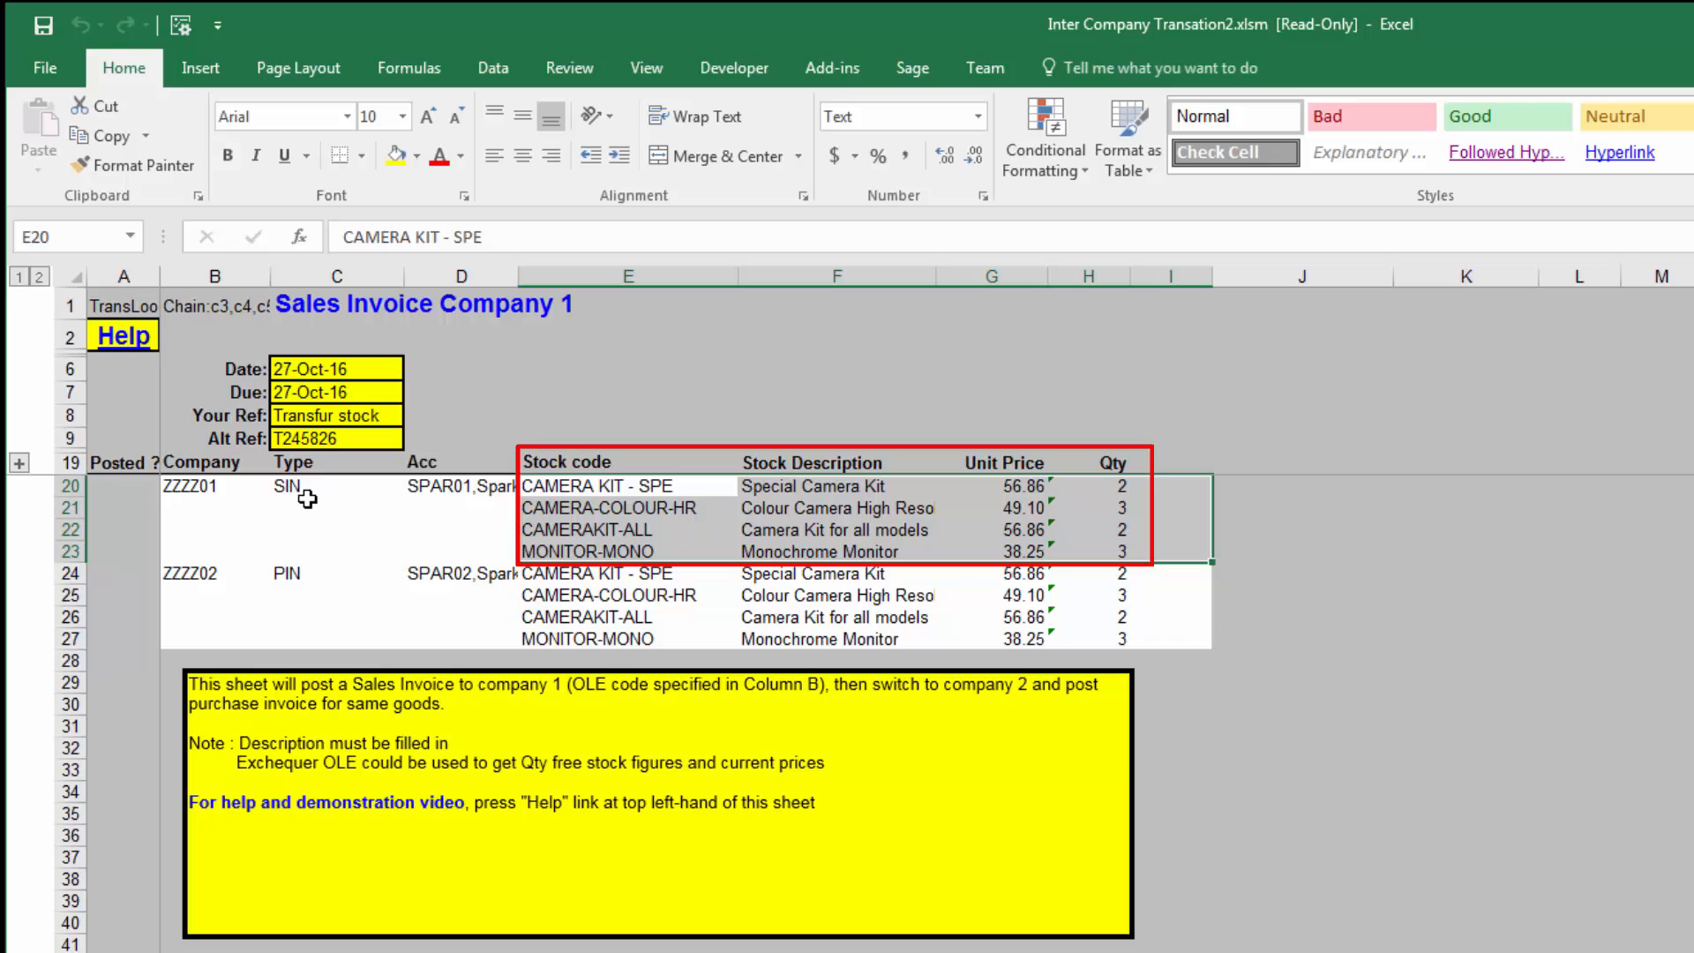
Step: Review the company ZZZZ02 purchase invoice: its company, type and account cells and its stock lines in rows 24 to 27
left_click(185, 573)
left_click(287, 575)
left_click(453, 579)
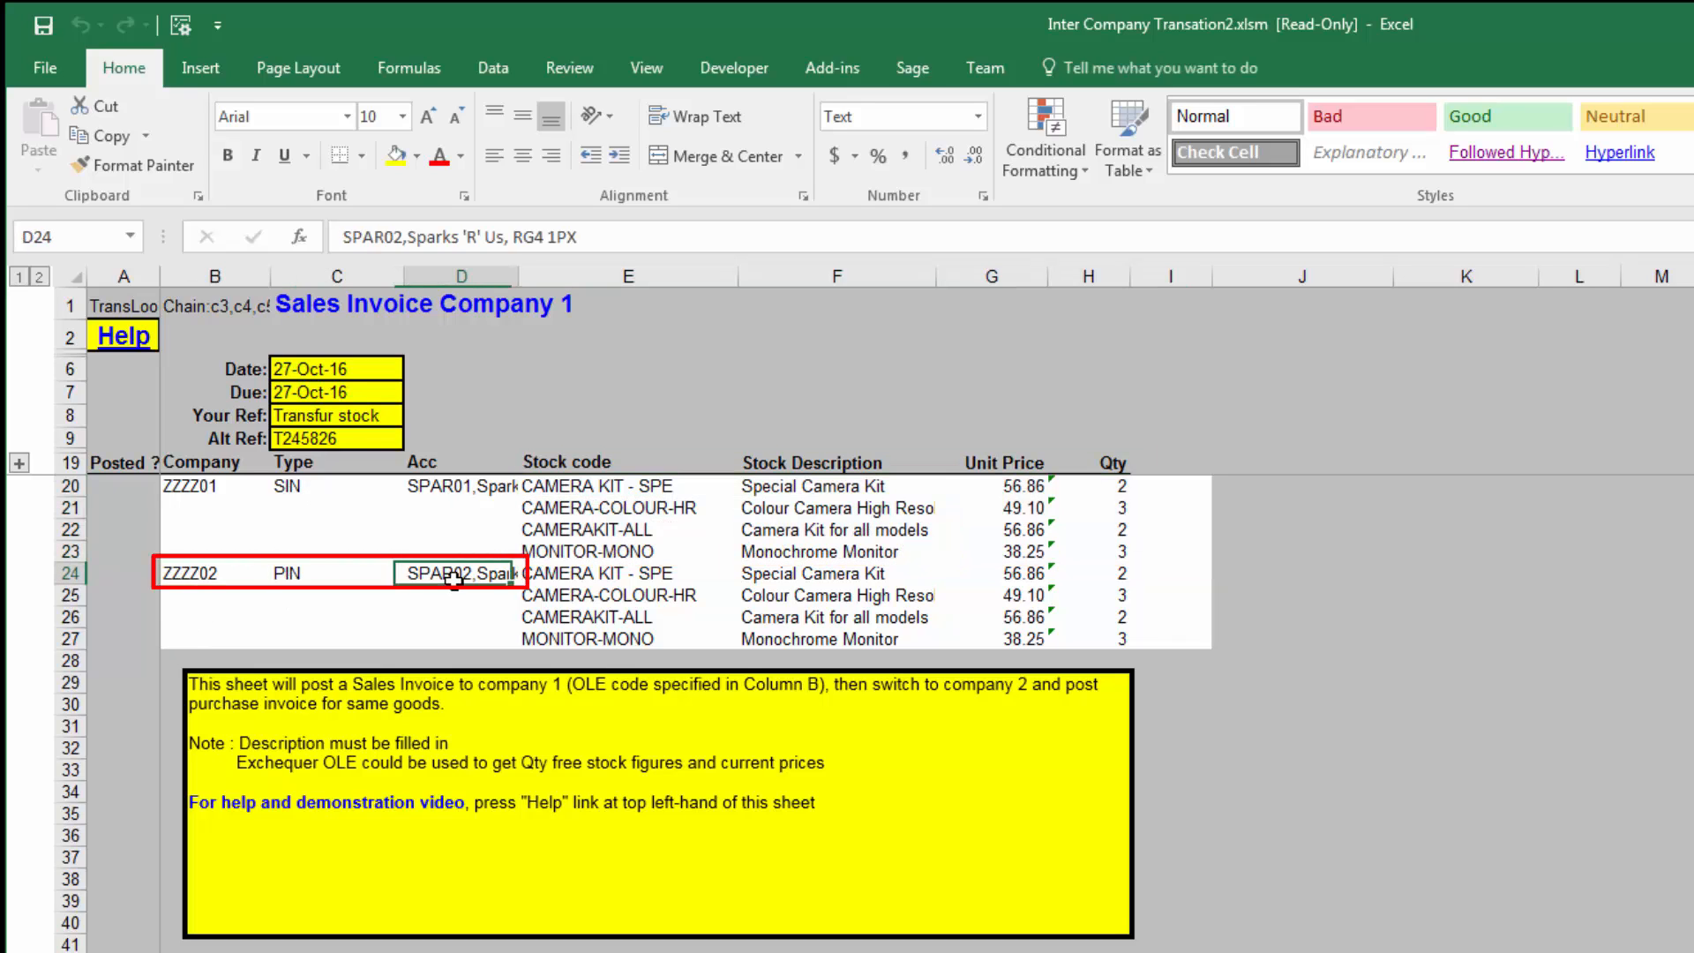
left_click(187, 578)
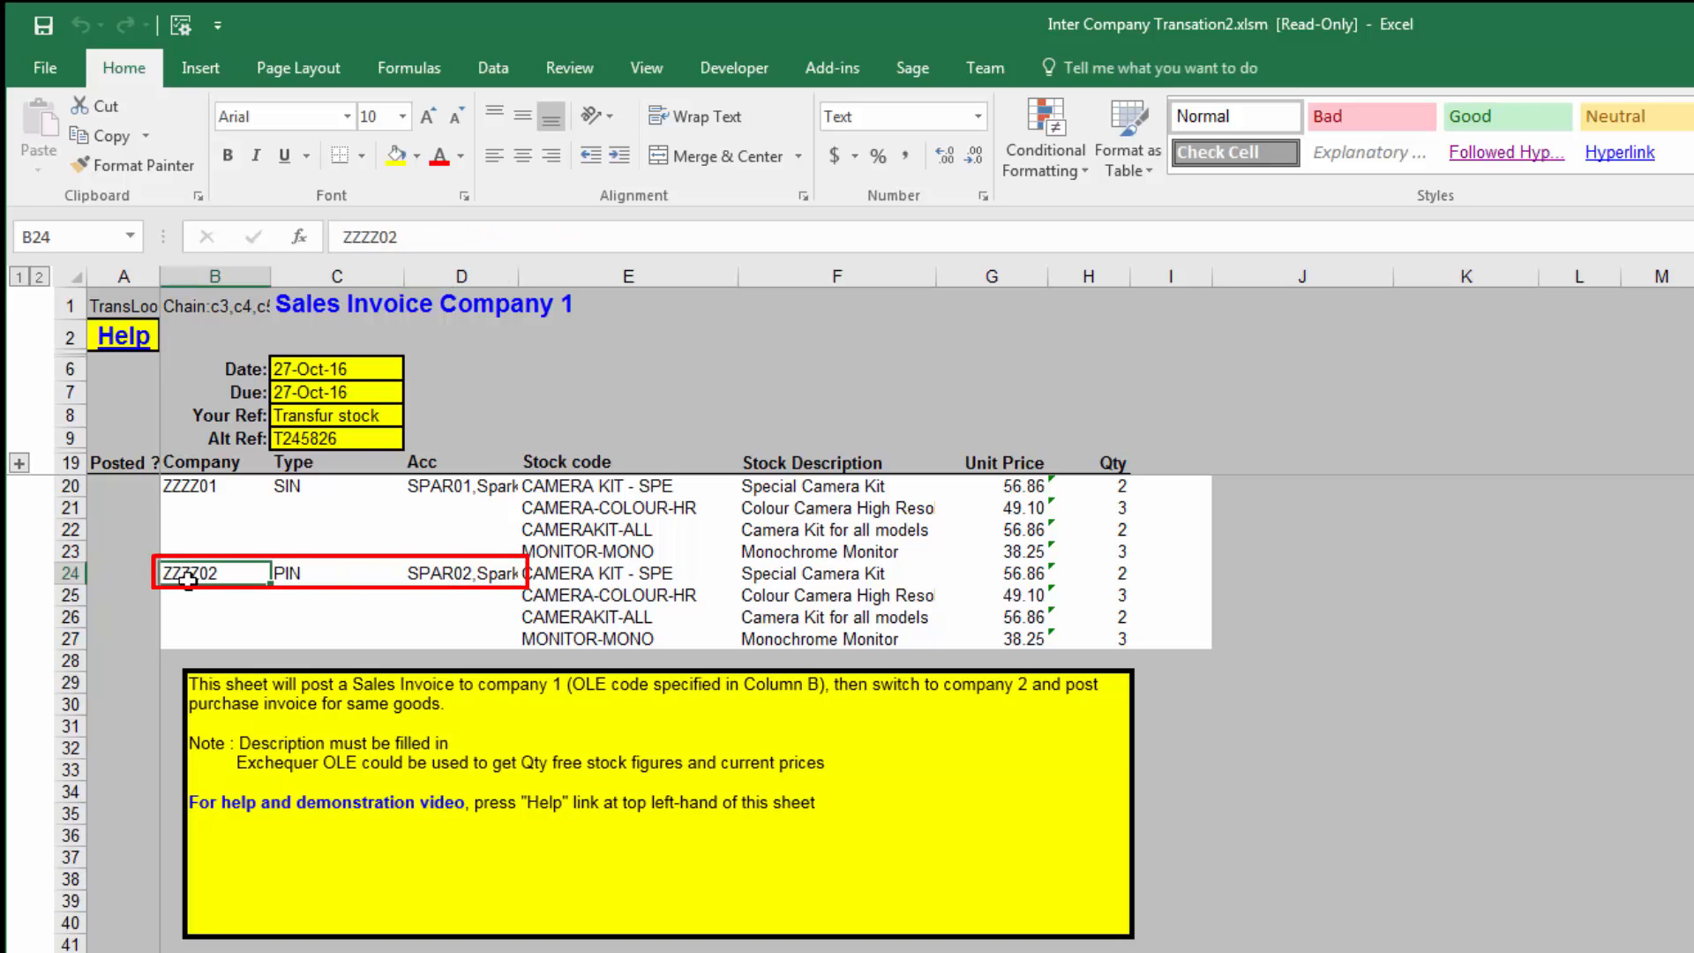
left_click(296, 580)
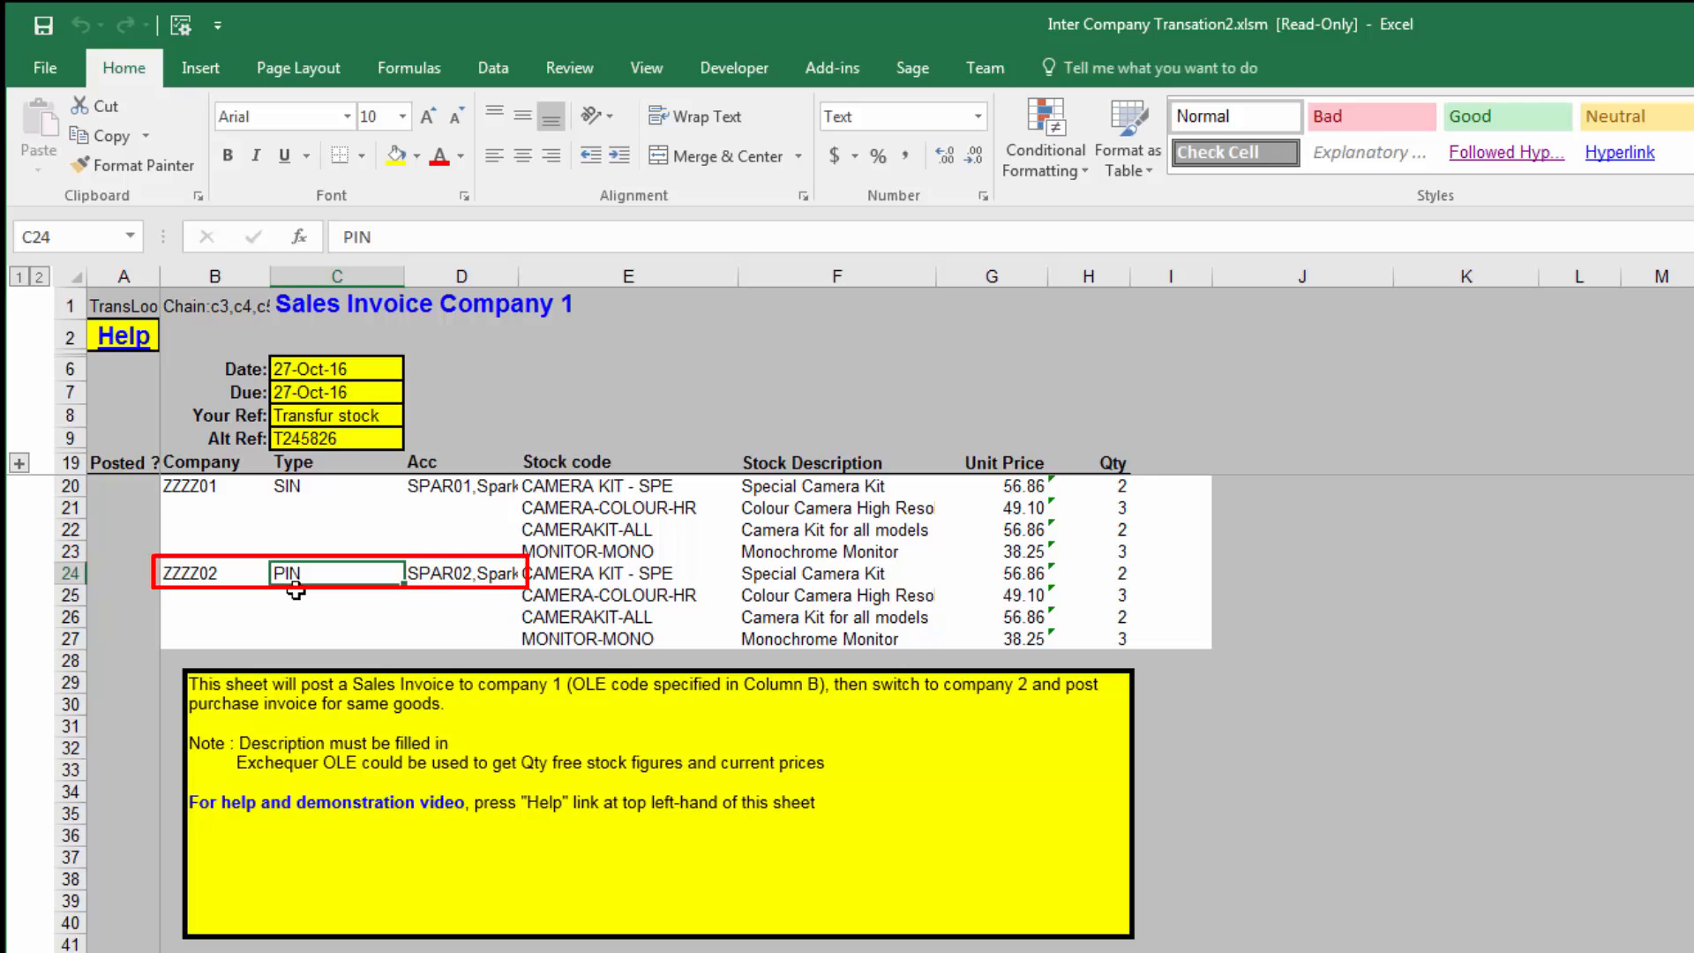
left_click(434, 575)
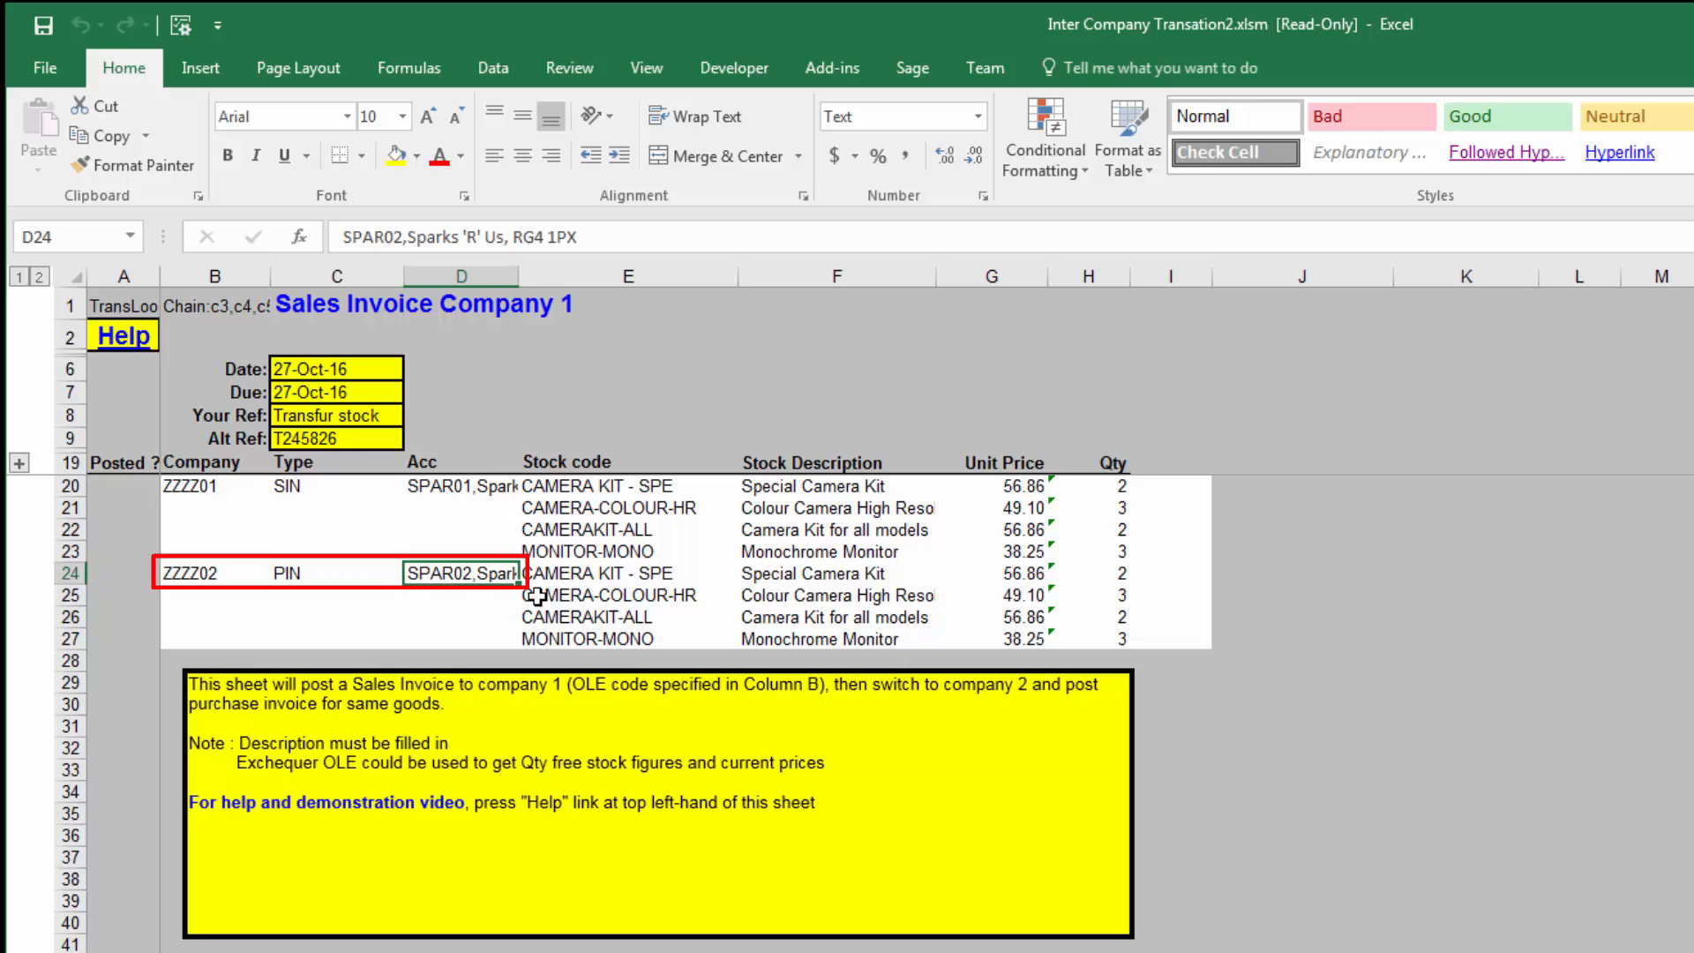
left_click_drag(578, 573, 1130, 642)
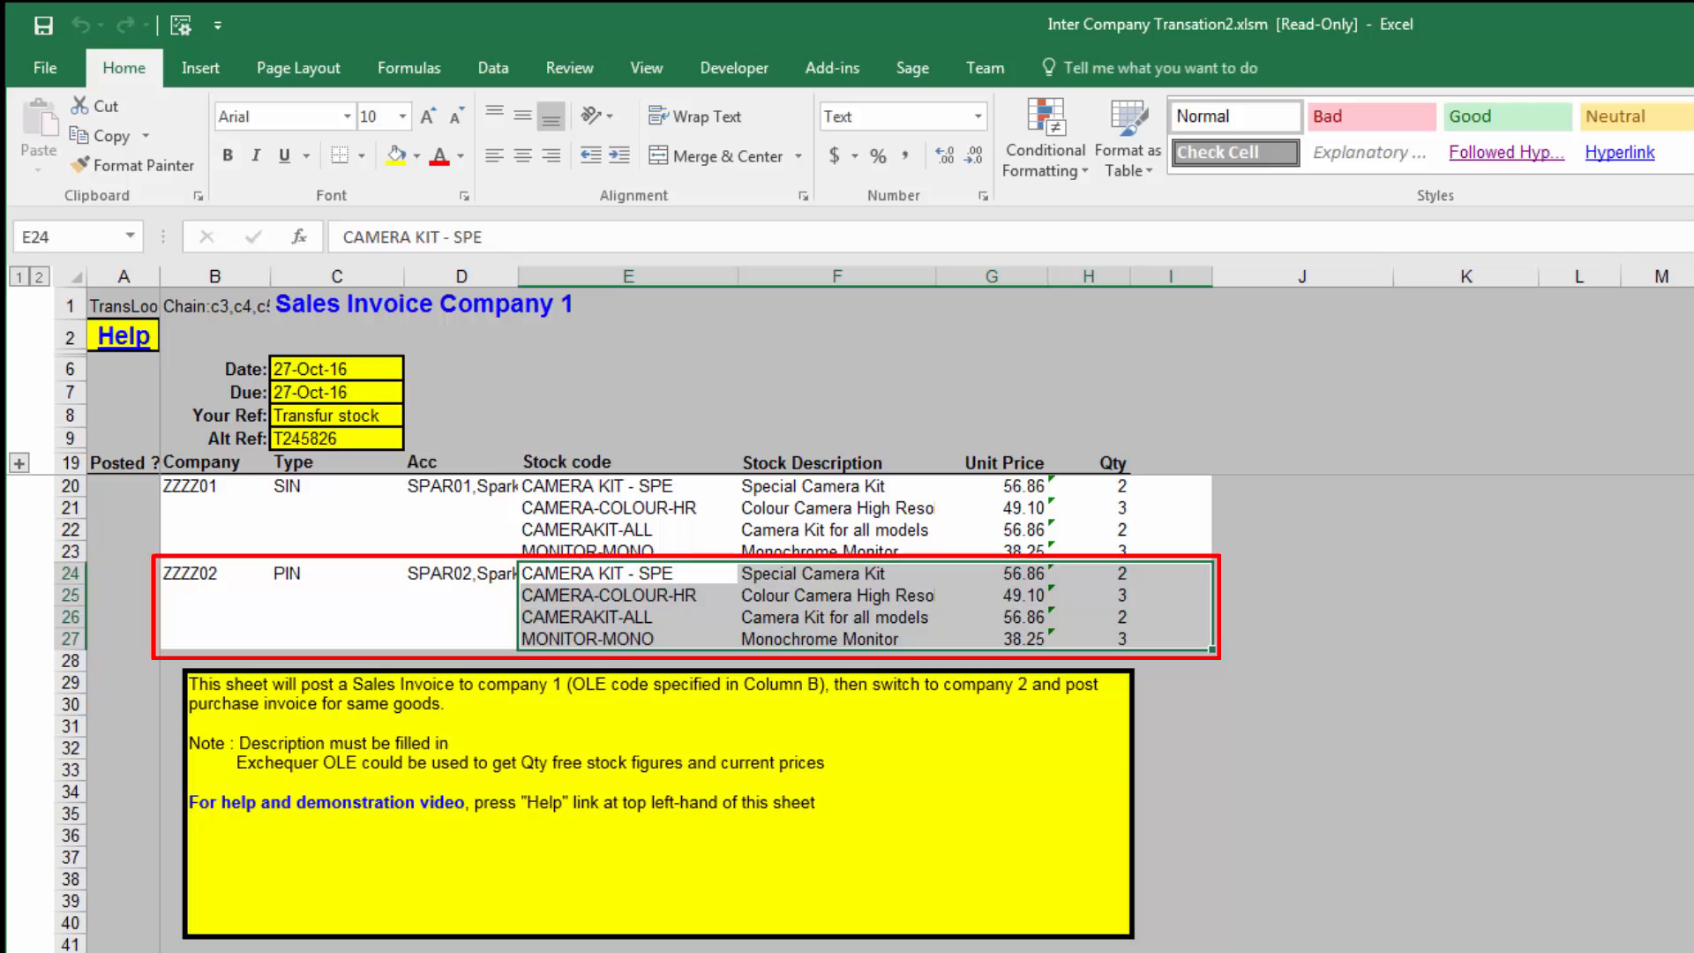
Step: Run Post Transaction on the sheet, check the SIN summary for company ZZZZ01, and post that sales invoice
left_click(835, 71)
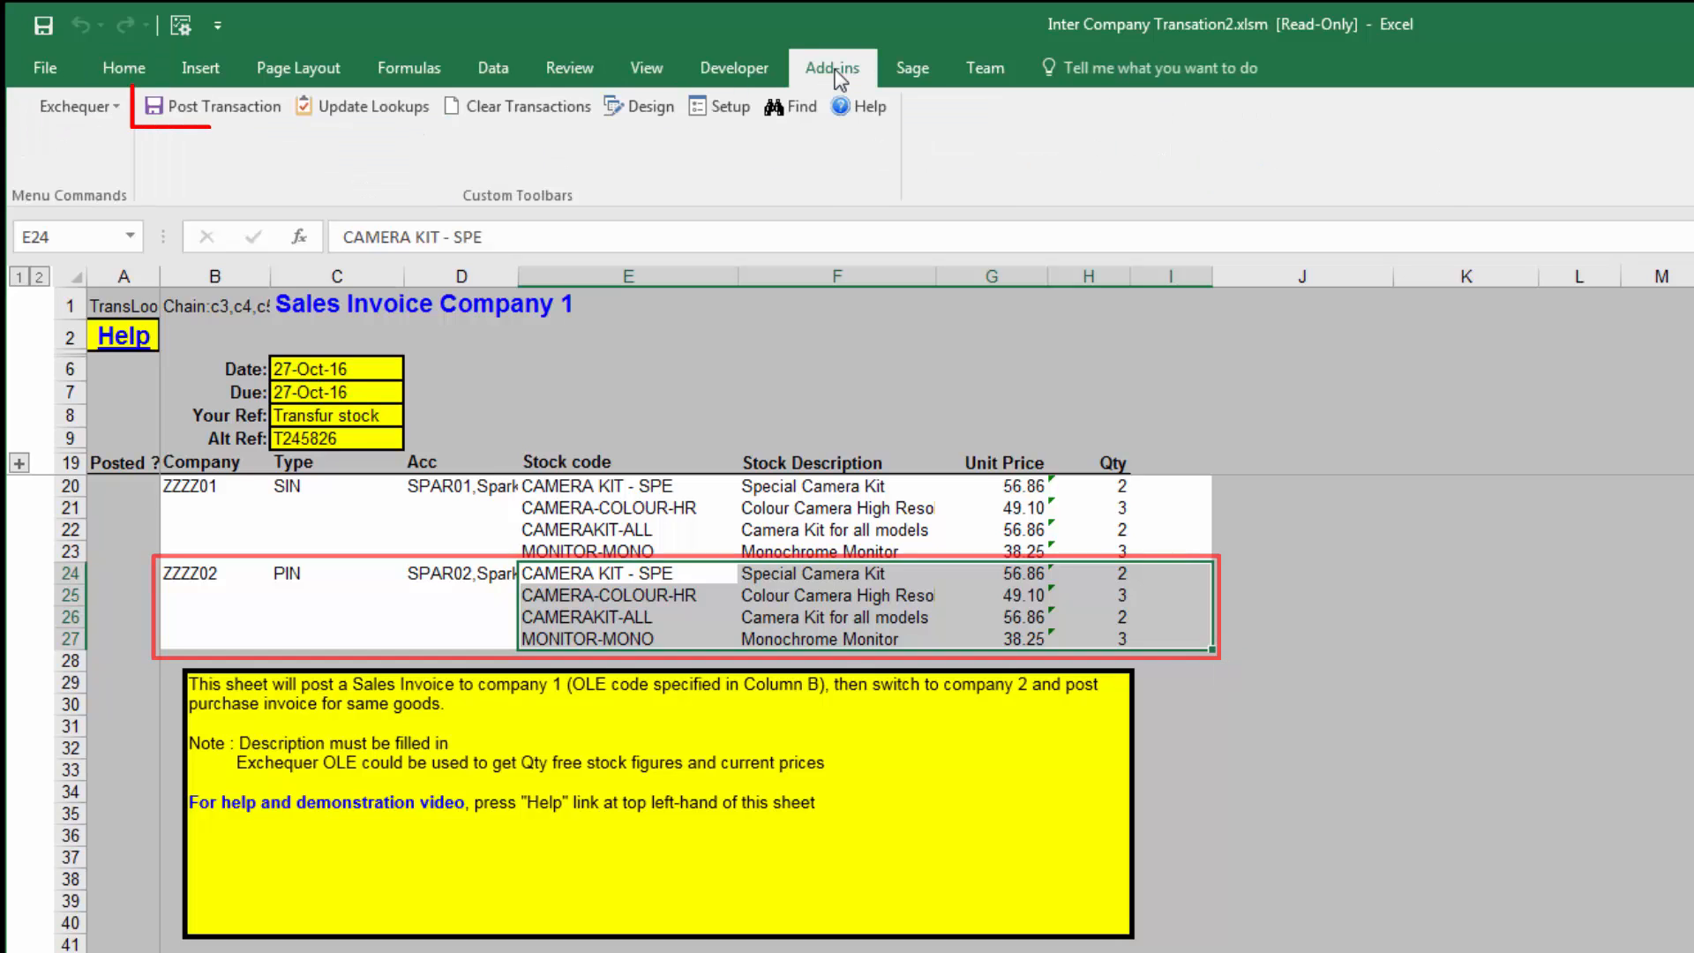
left_click(217, 122)
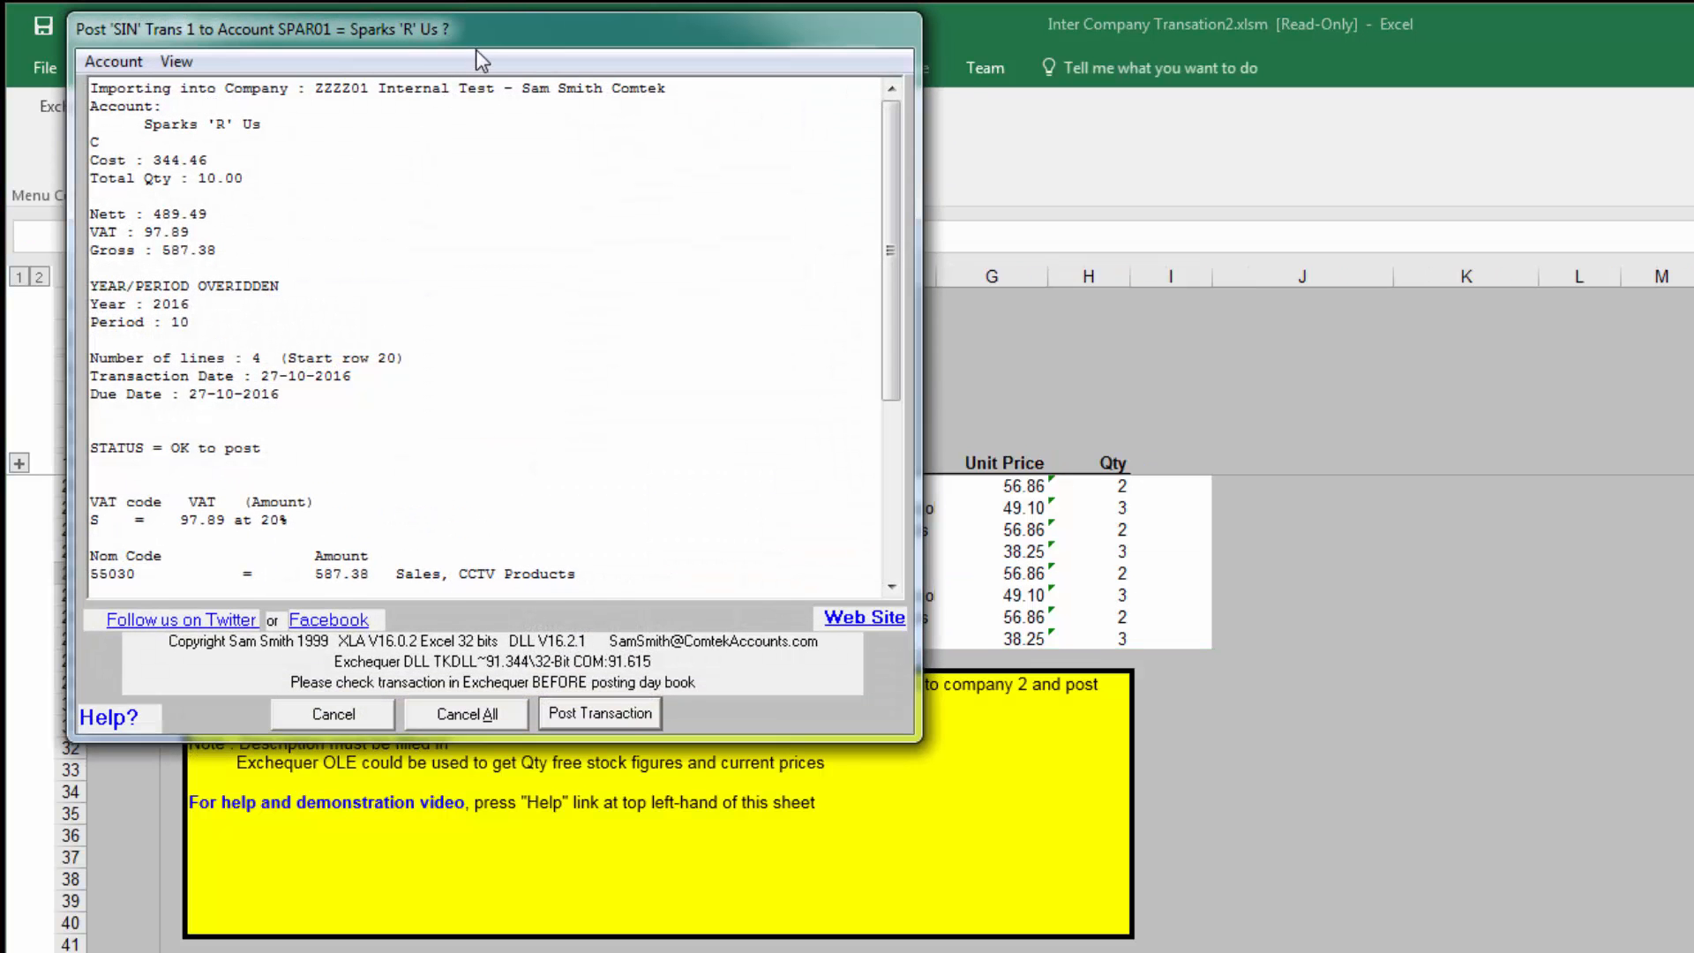
mouse_move(481, 35)
left_mouse_down()
mouse_move(931, 238)
mouse_move(1119, 208)
mouse_move(1100, 217)
left_mouse_up()
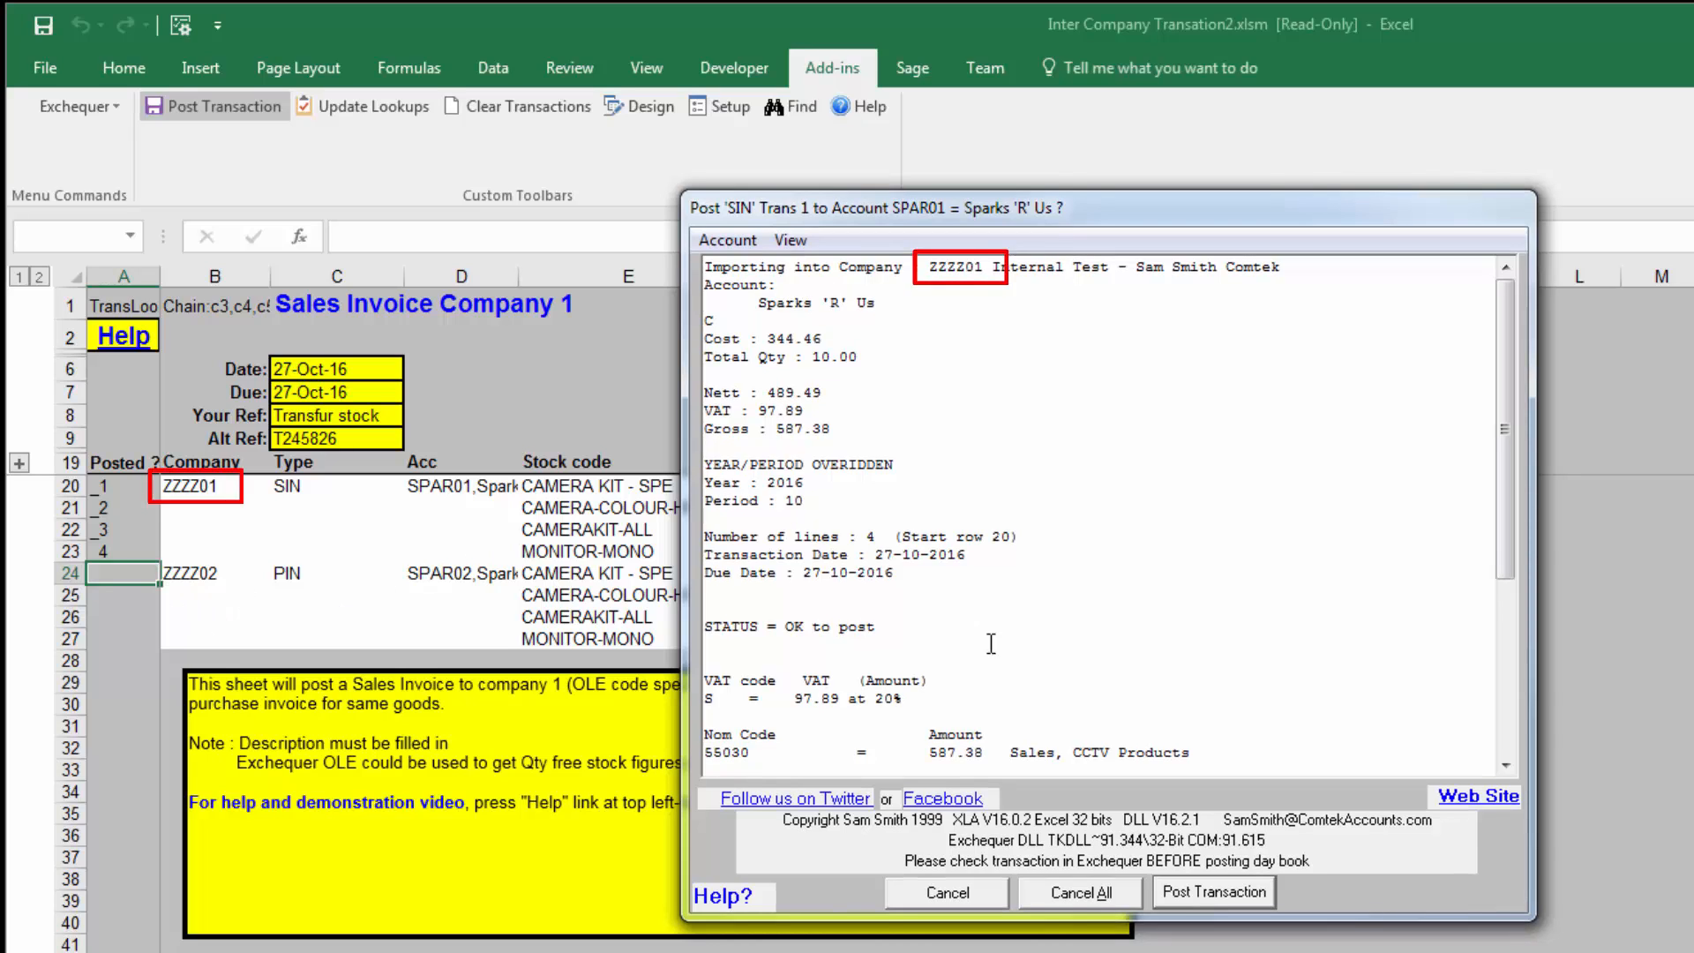
scroll(1506, 553, "down", 5)
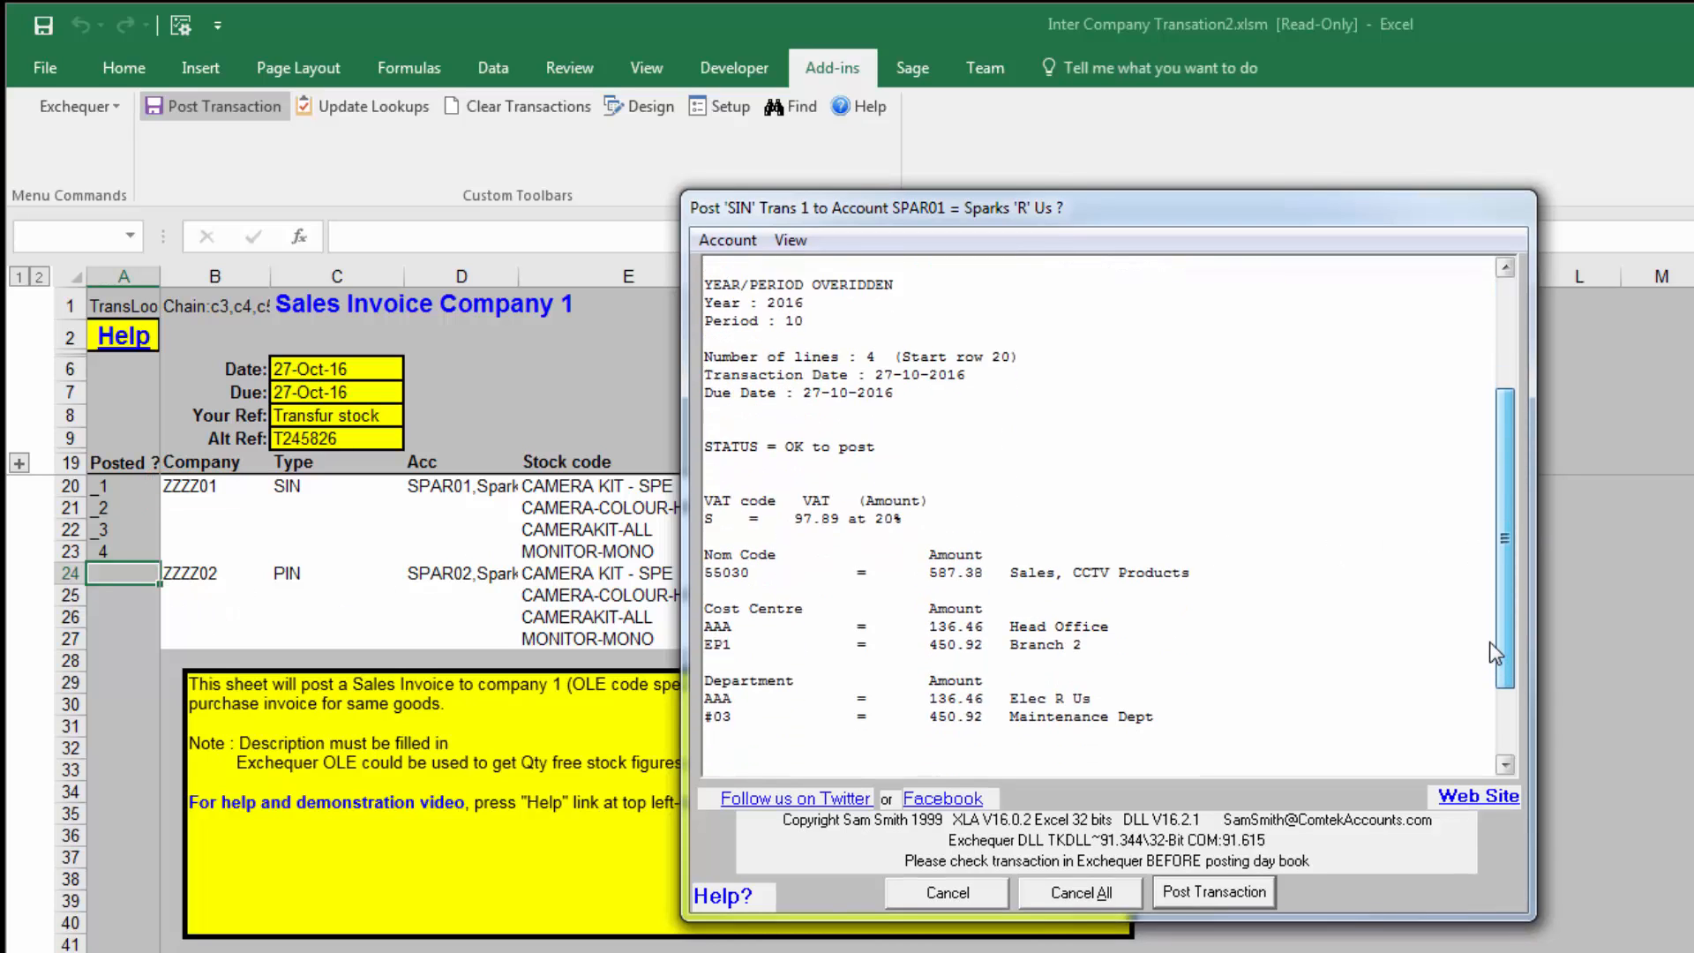
left_click(1189, 893)
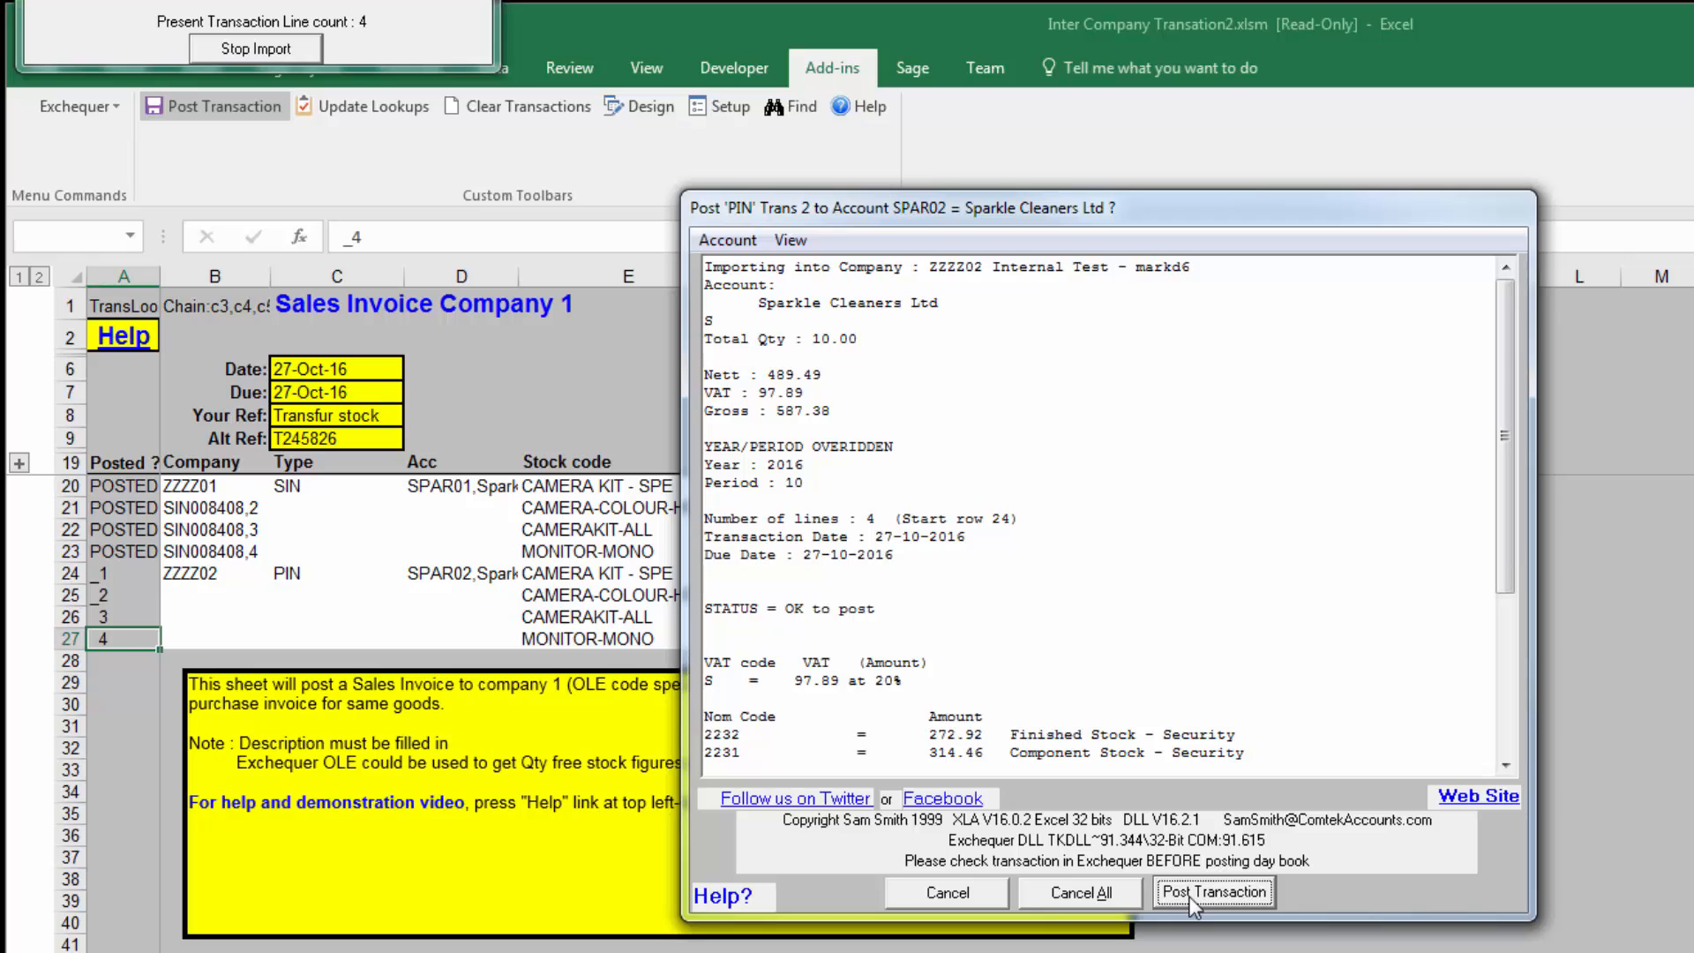
Step: Check the company code in the PIN summary against the sheet and post the purchase invoice to company ZZZZ02
left_click_drag(1013, 209, 1350, 210)
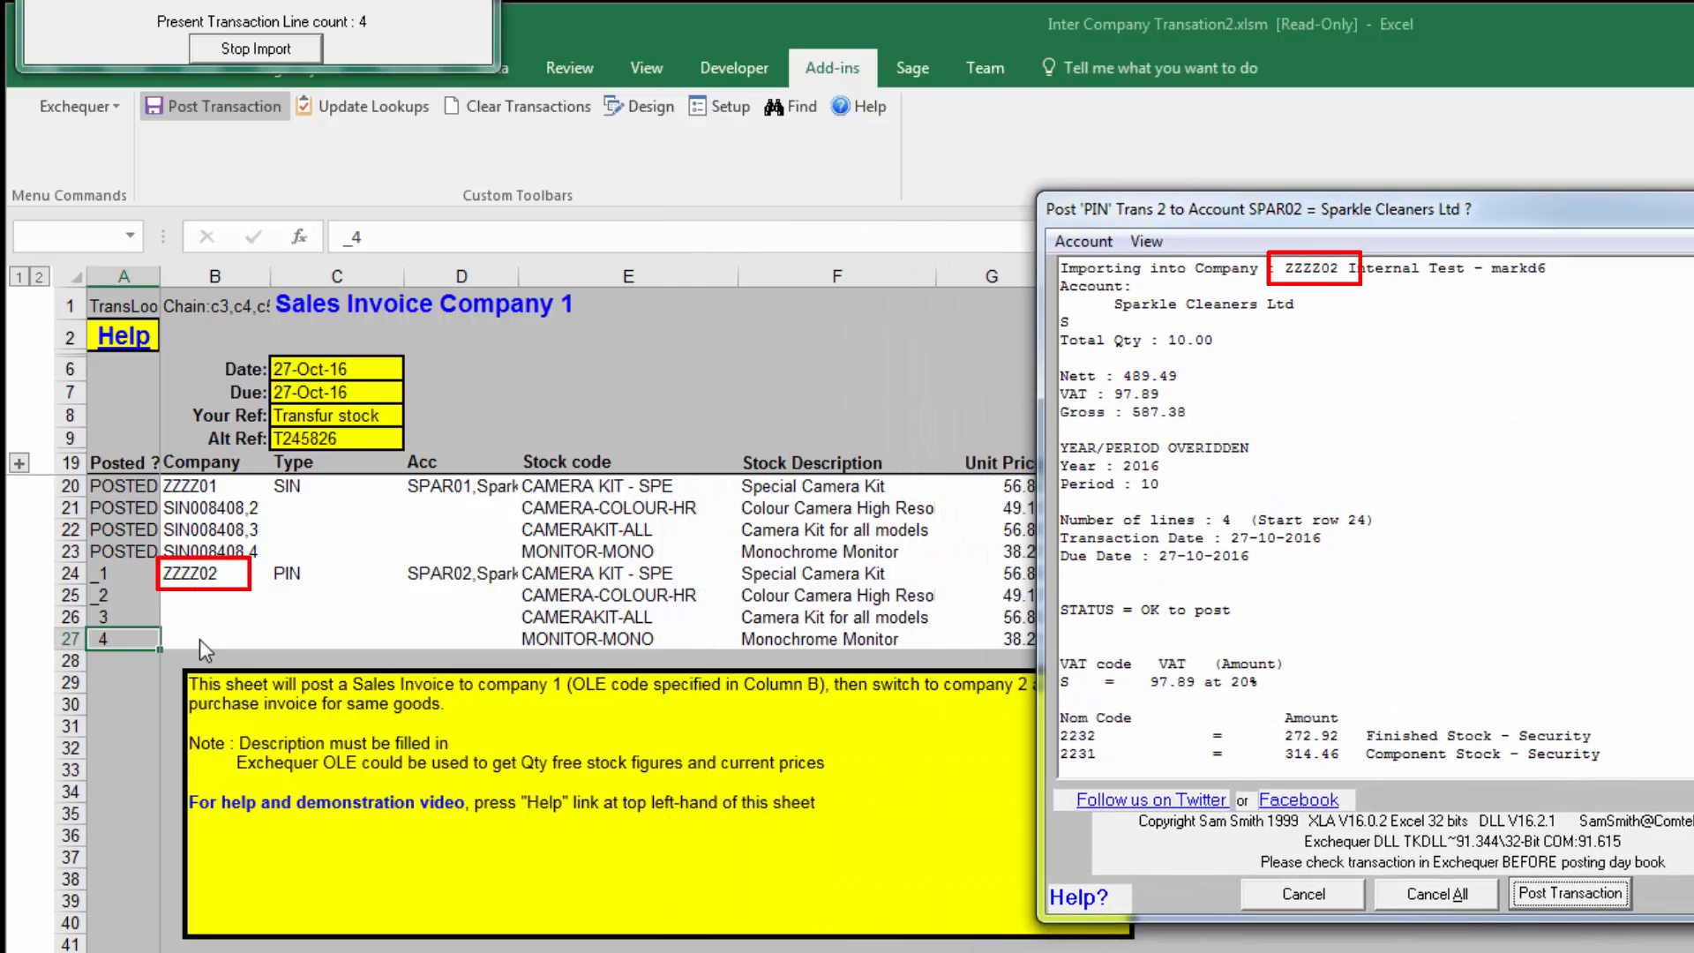
left_click_drag(1284, 268, 1352, 269)
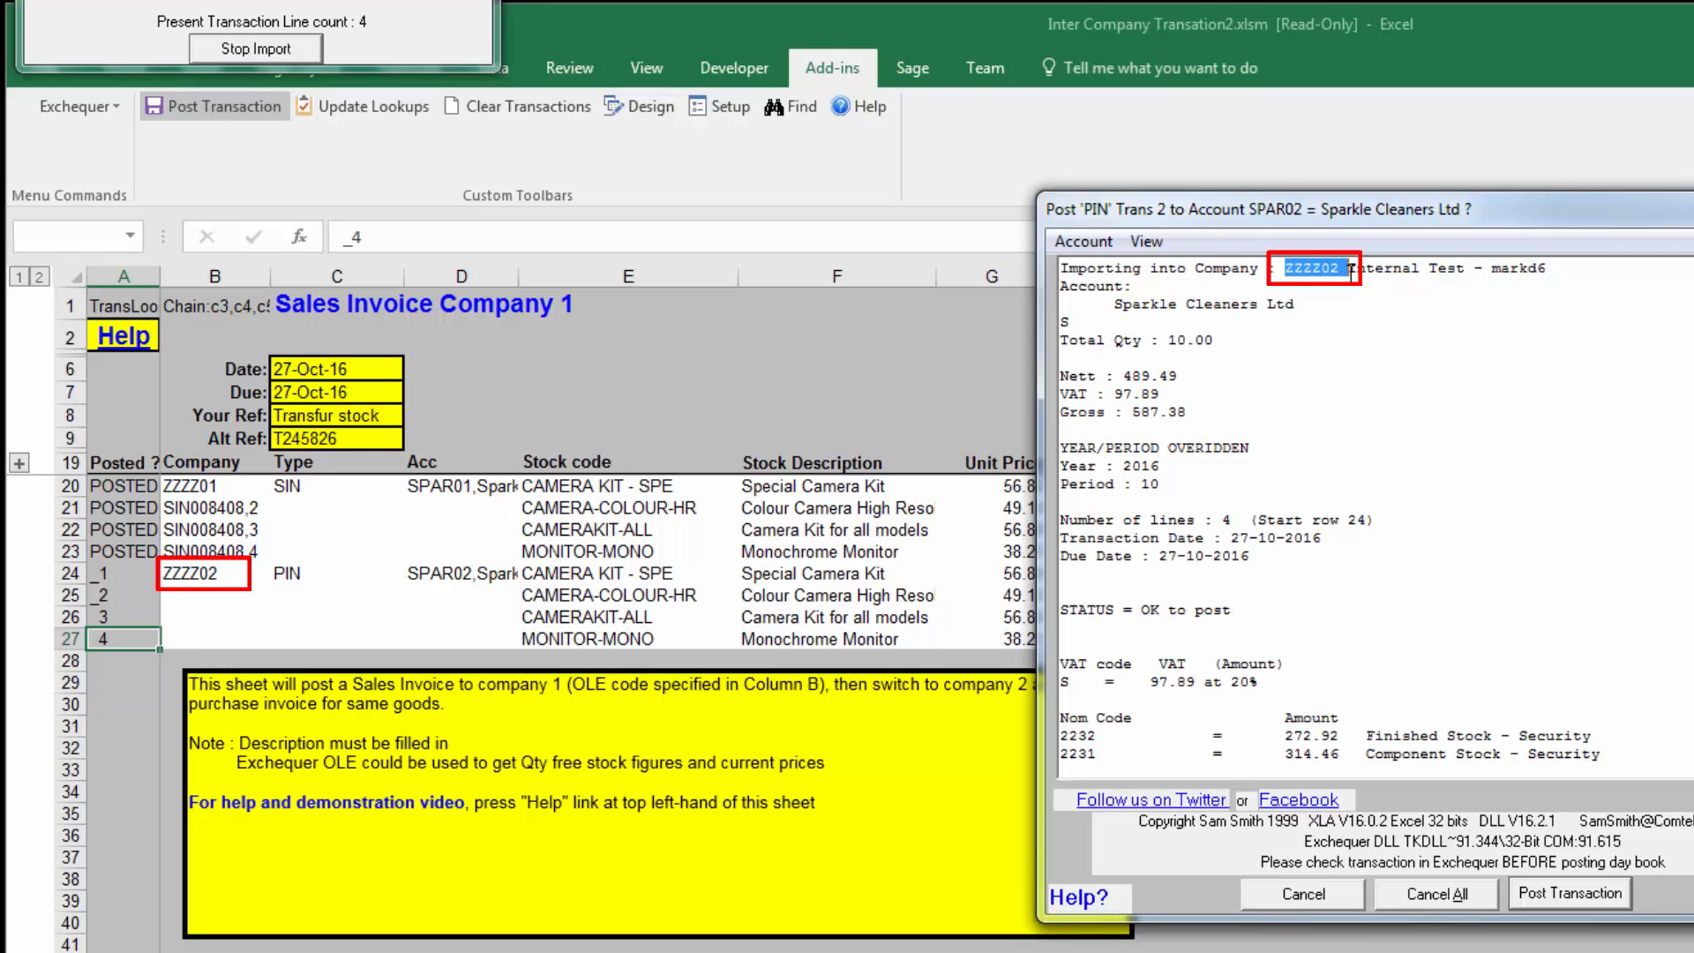
left_click(1570, 893)
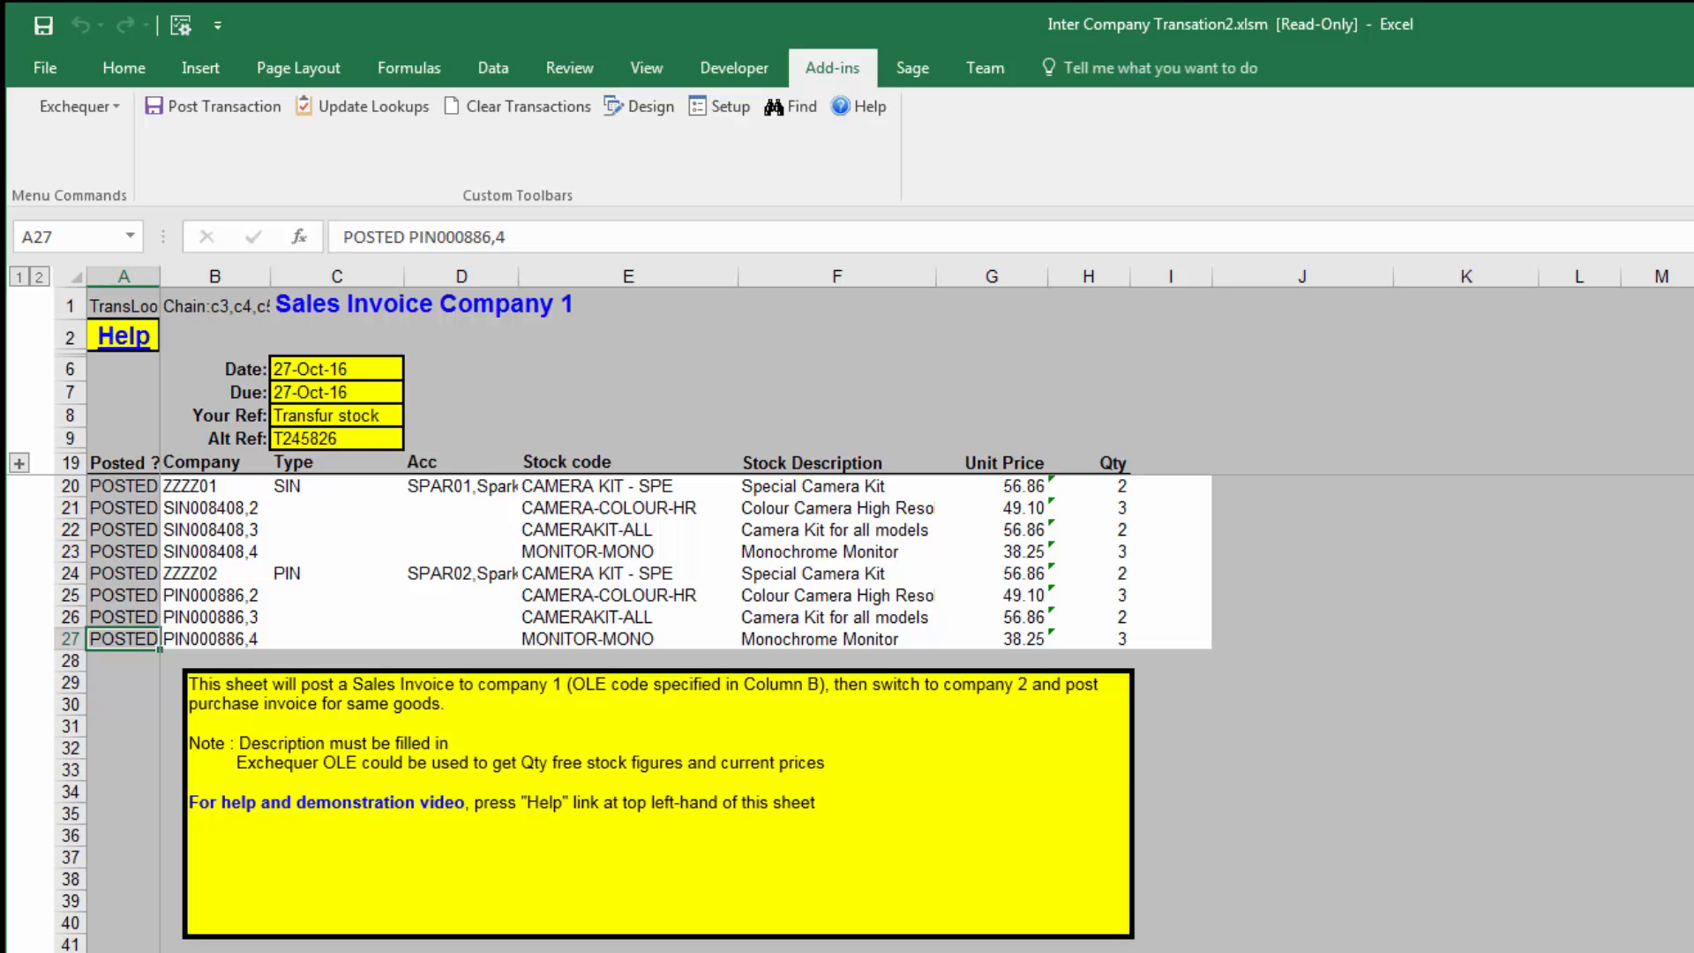
Step: Move the Excel windows aside, switch to Exchequer for company ZZZZ01, and select the newest invoice in the Sales Transactions daybook
left_click_drag(794, 24, 1688, 255)
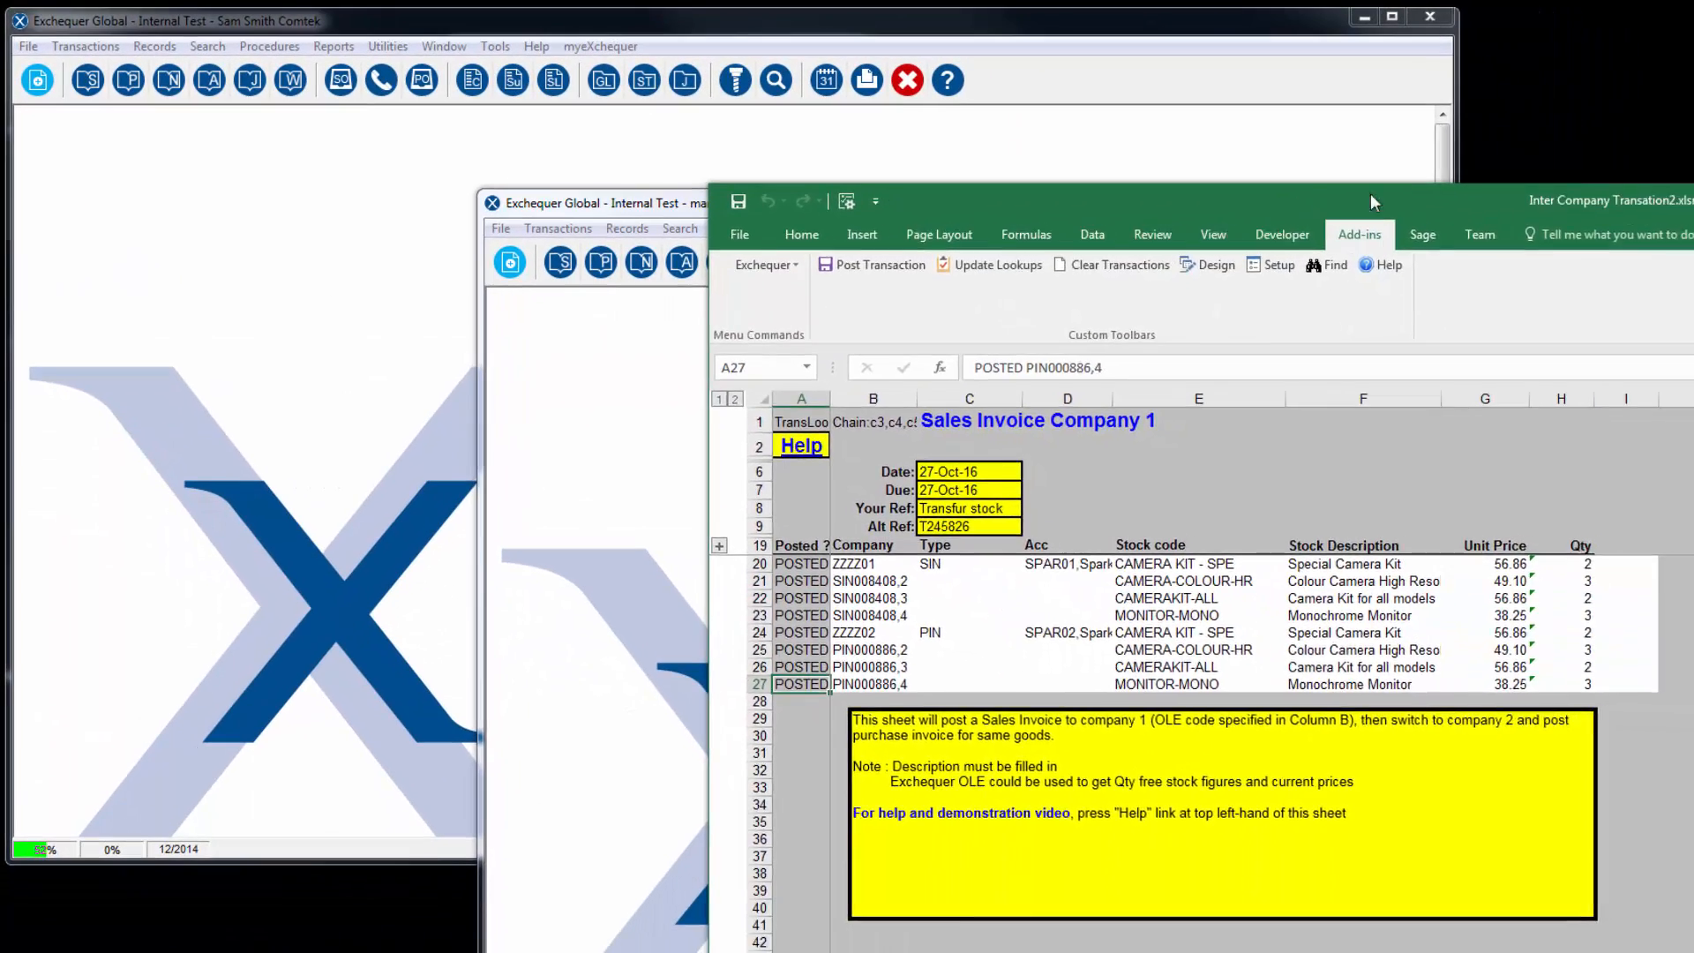
left_click_drag(1281, 221, 1635, 64)
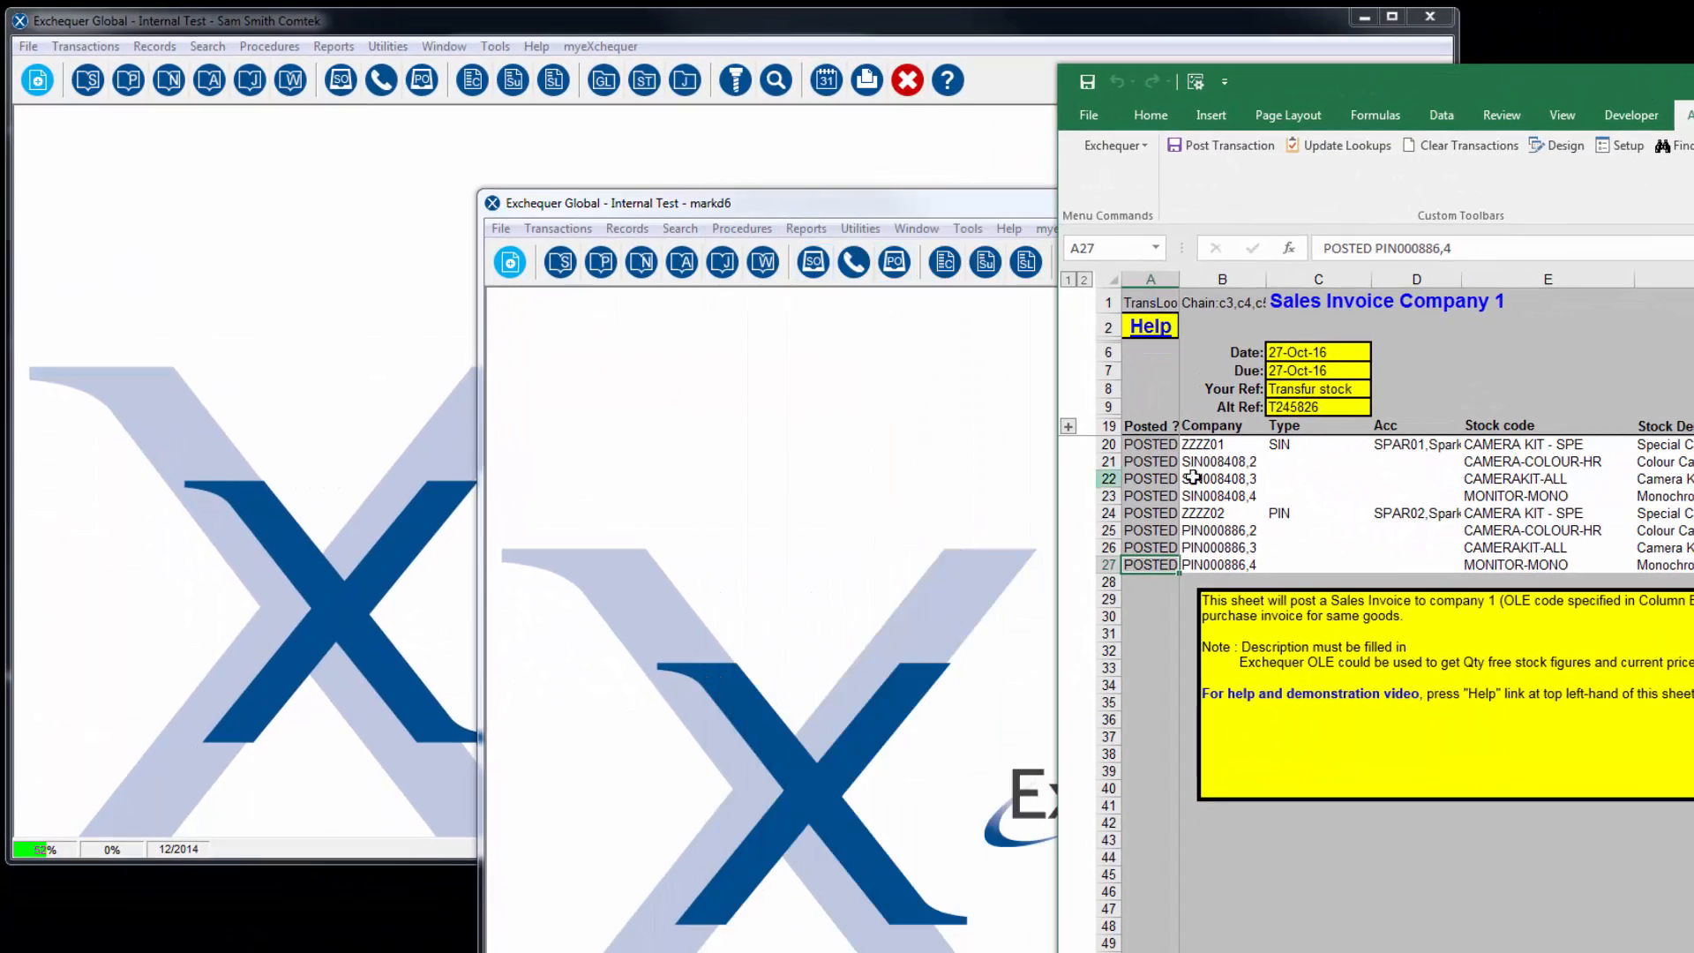
left_click(109, 392)
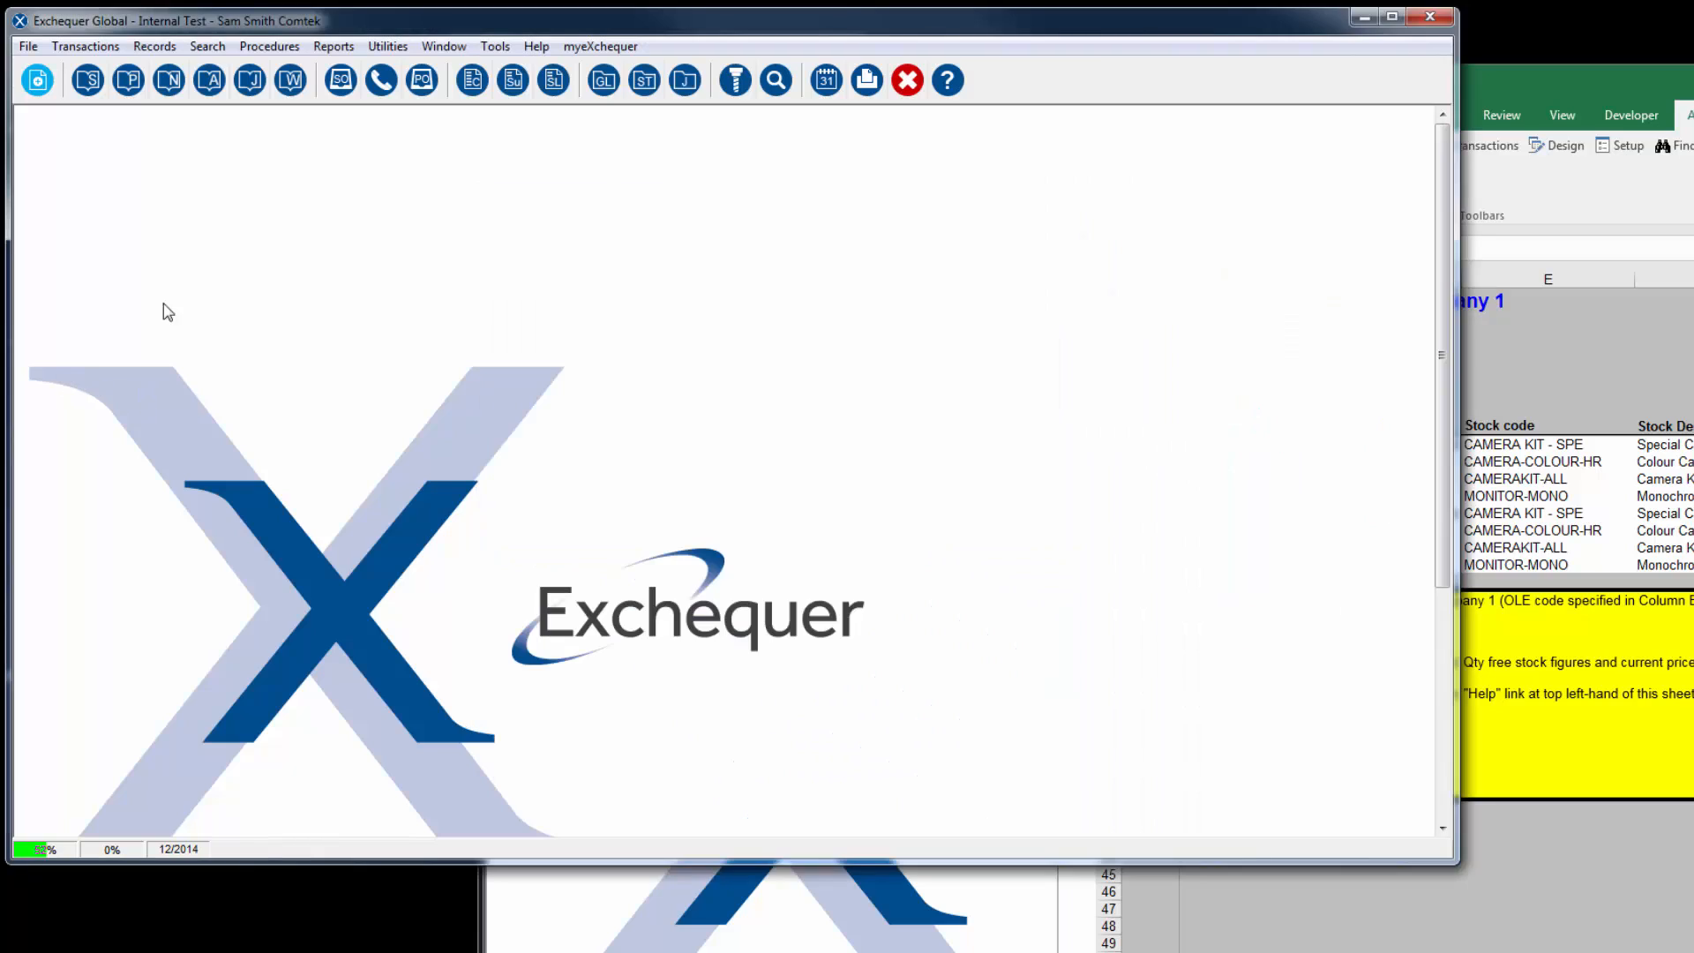
left_click(87, 80)
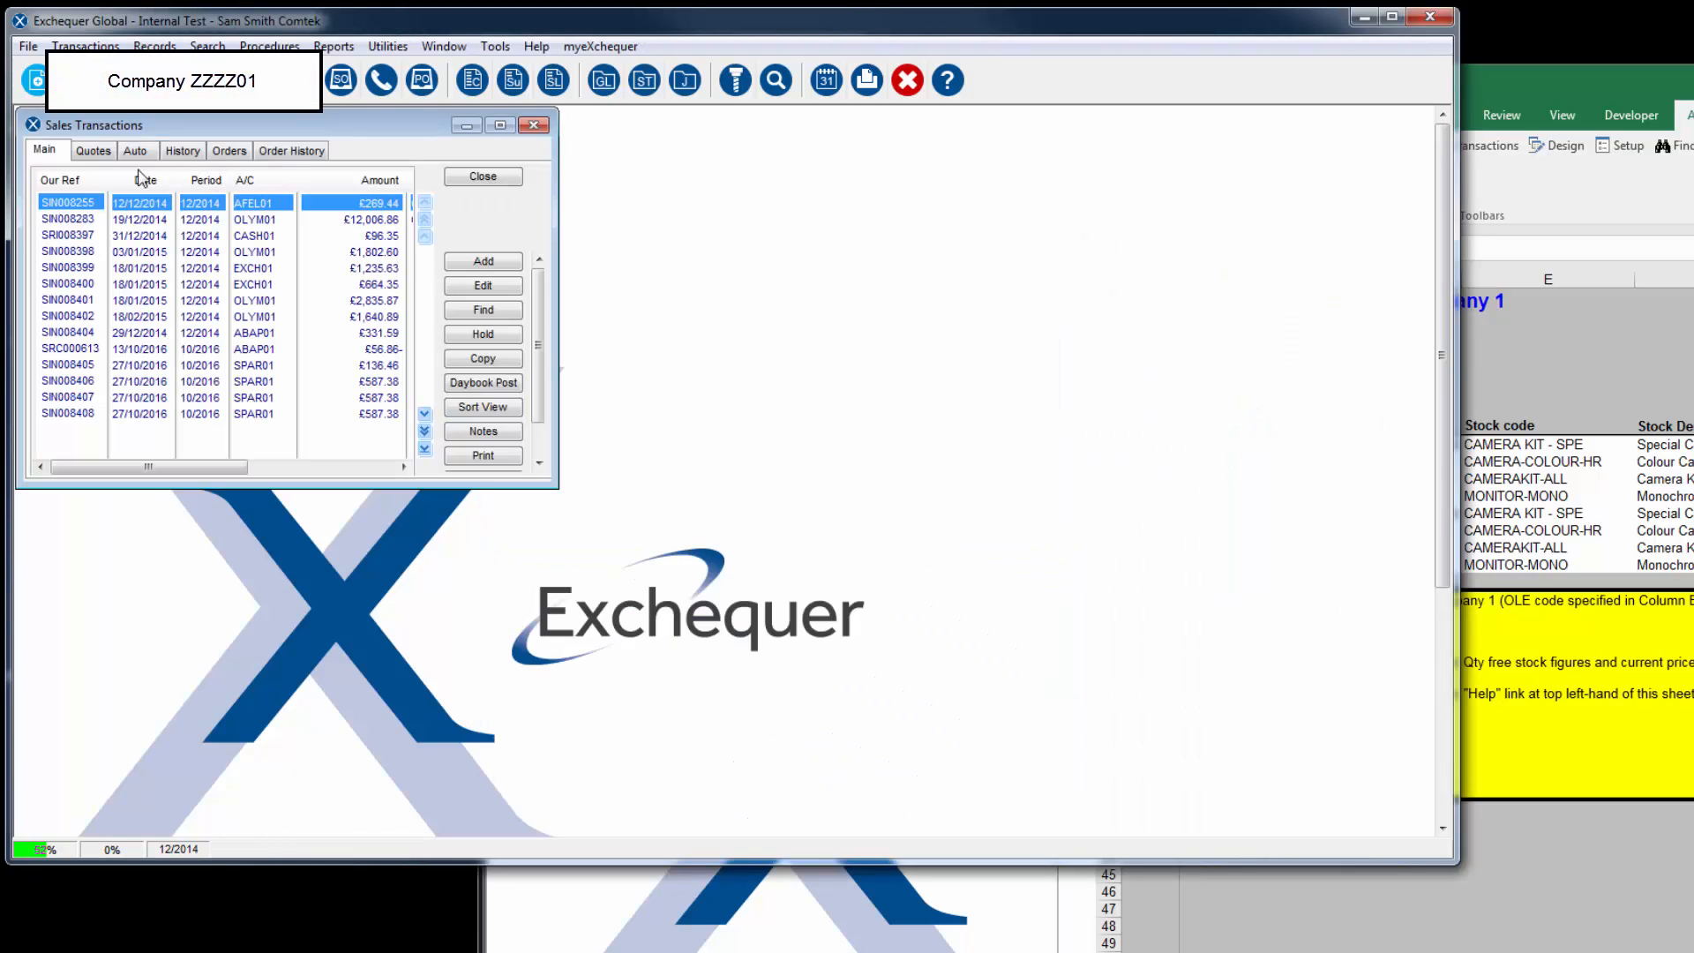
left_click(234, 415)
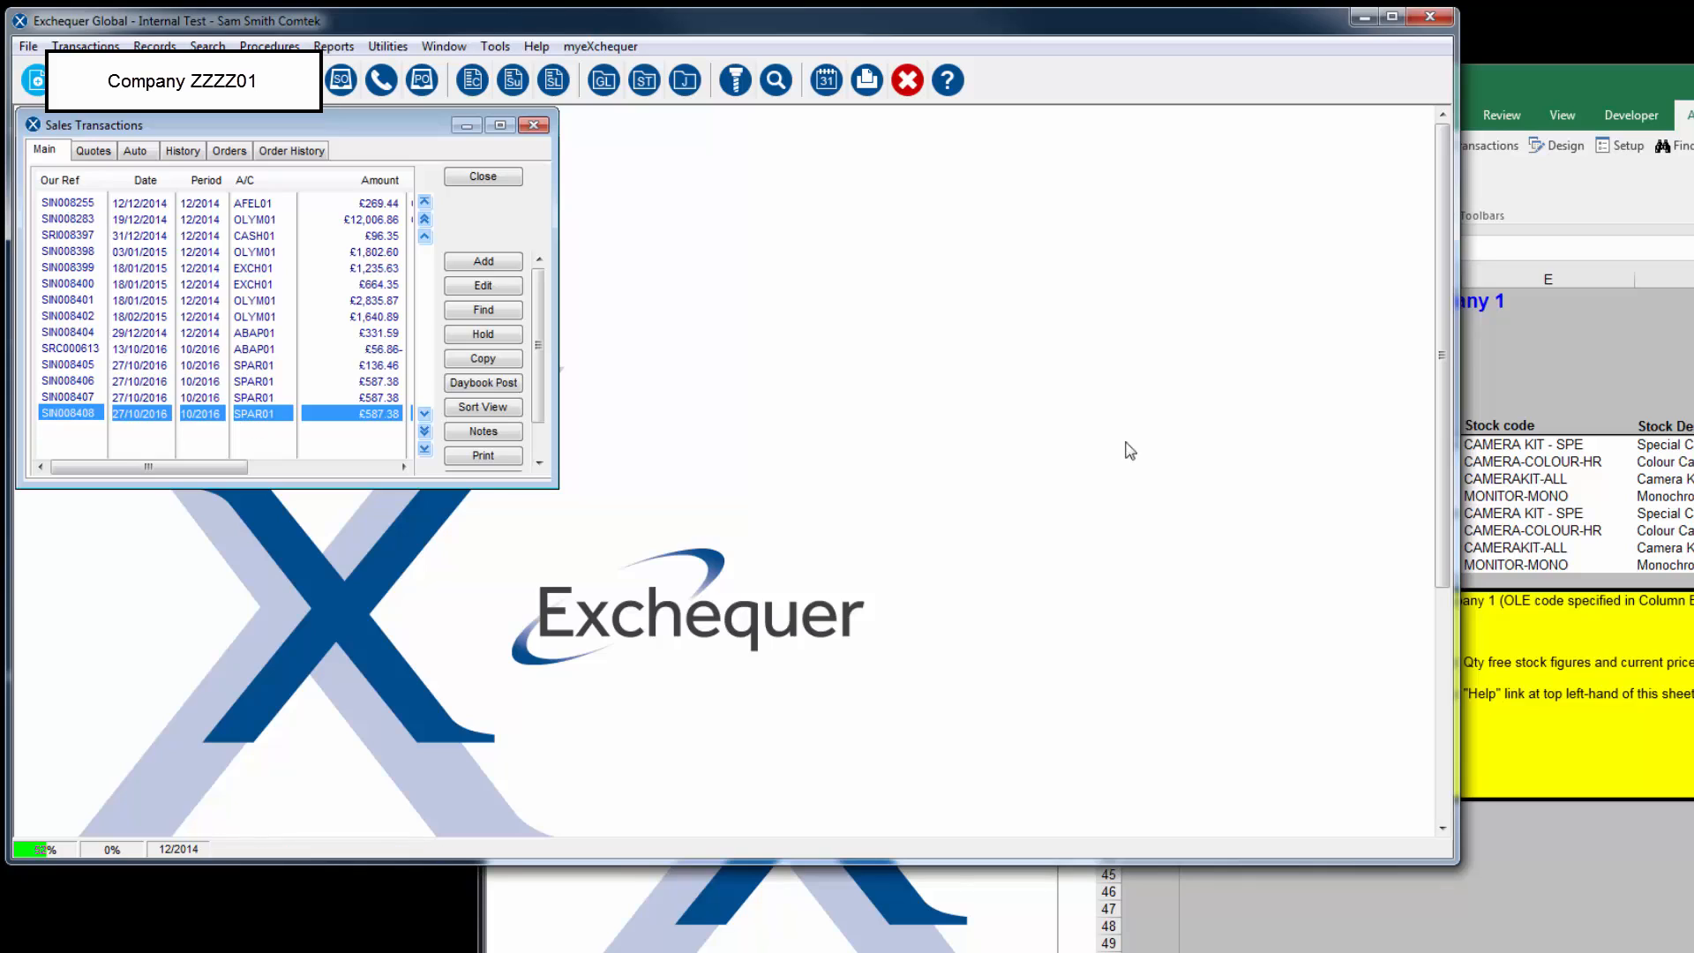
Step: Compare the posted sales invoice with the sheet's SIN rows, view its record in Exchequer, and close the record
left_click(1579, 439)
left_click(1429, 449)
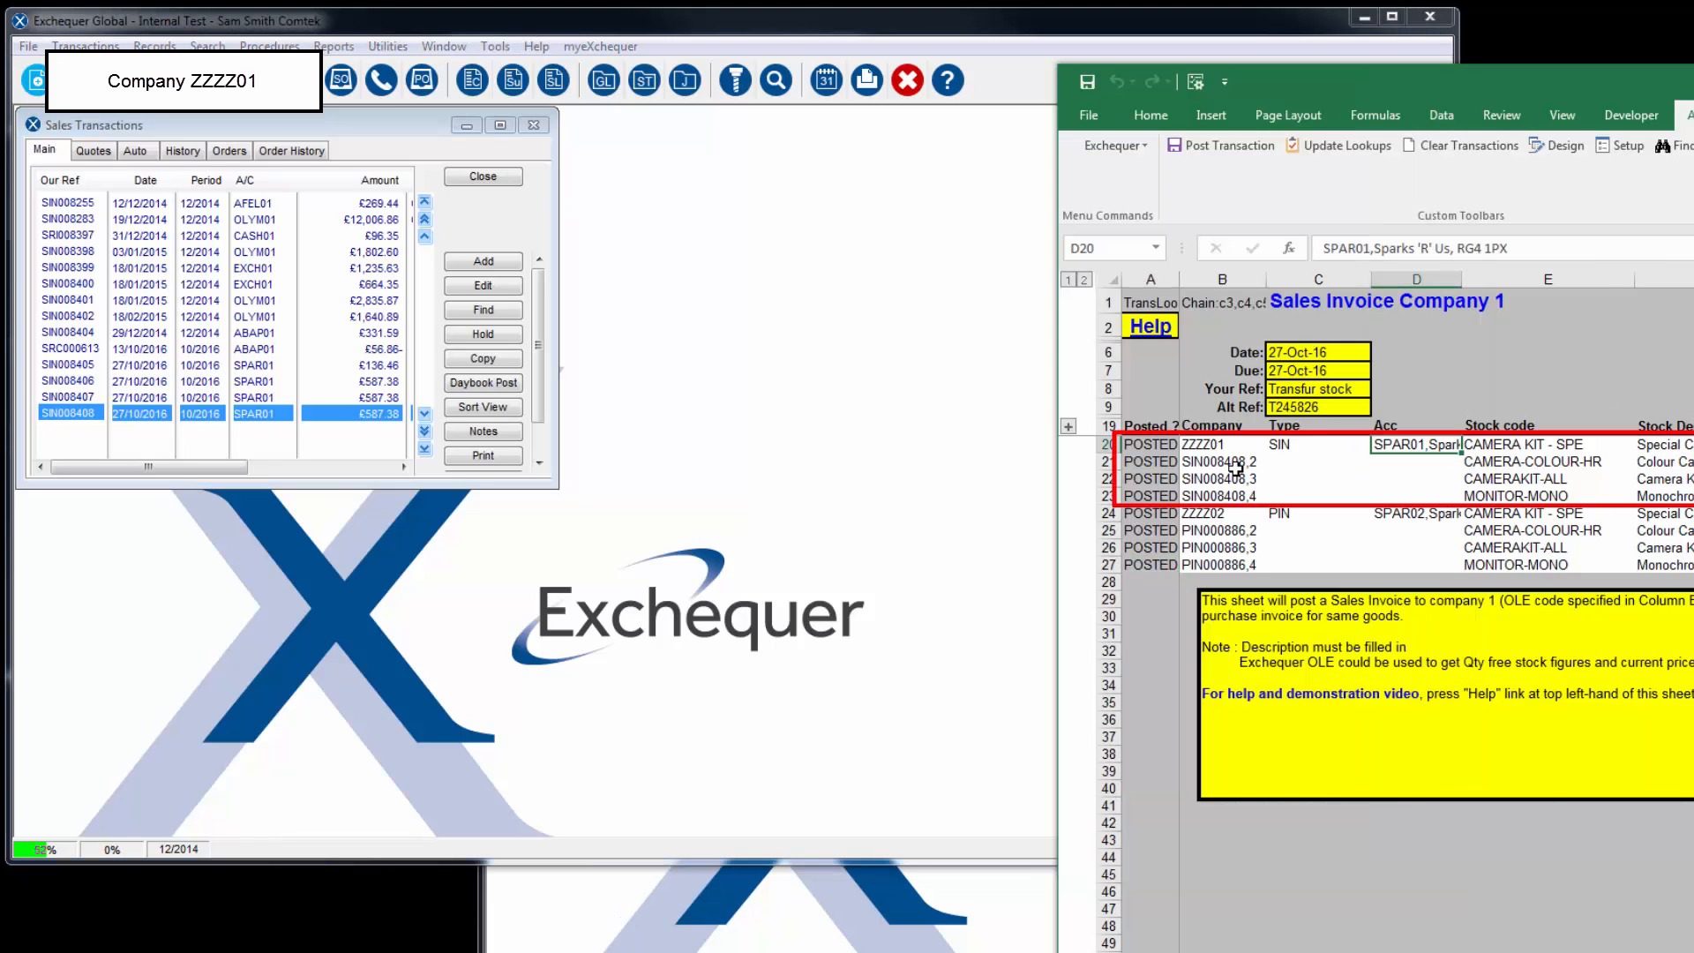
double_click(254, 416)
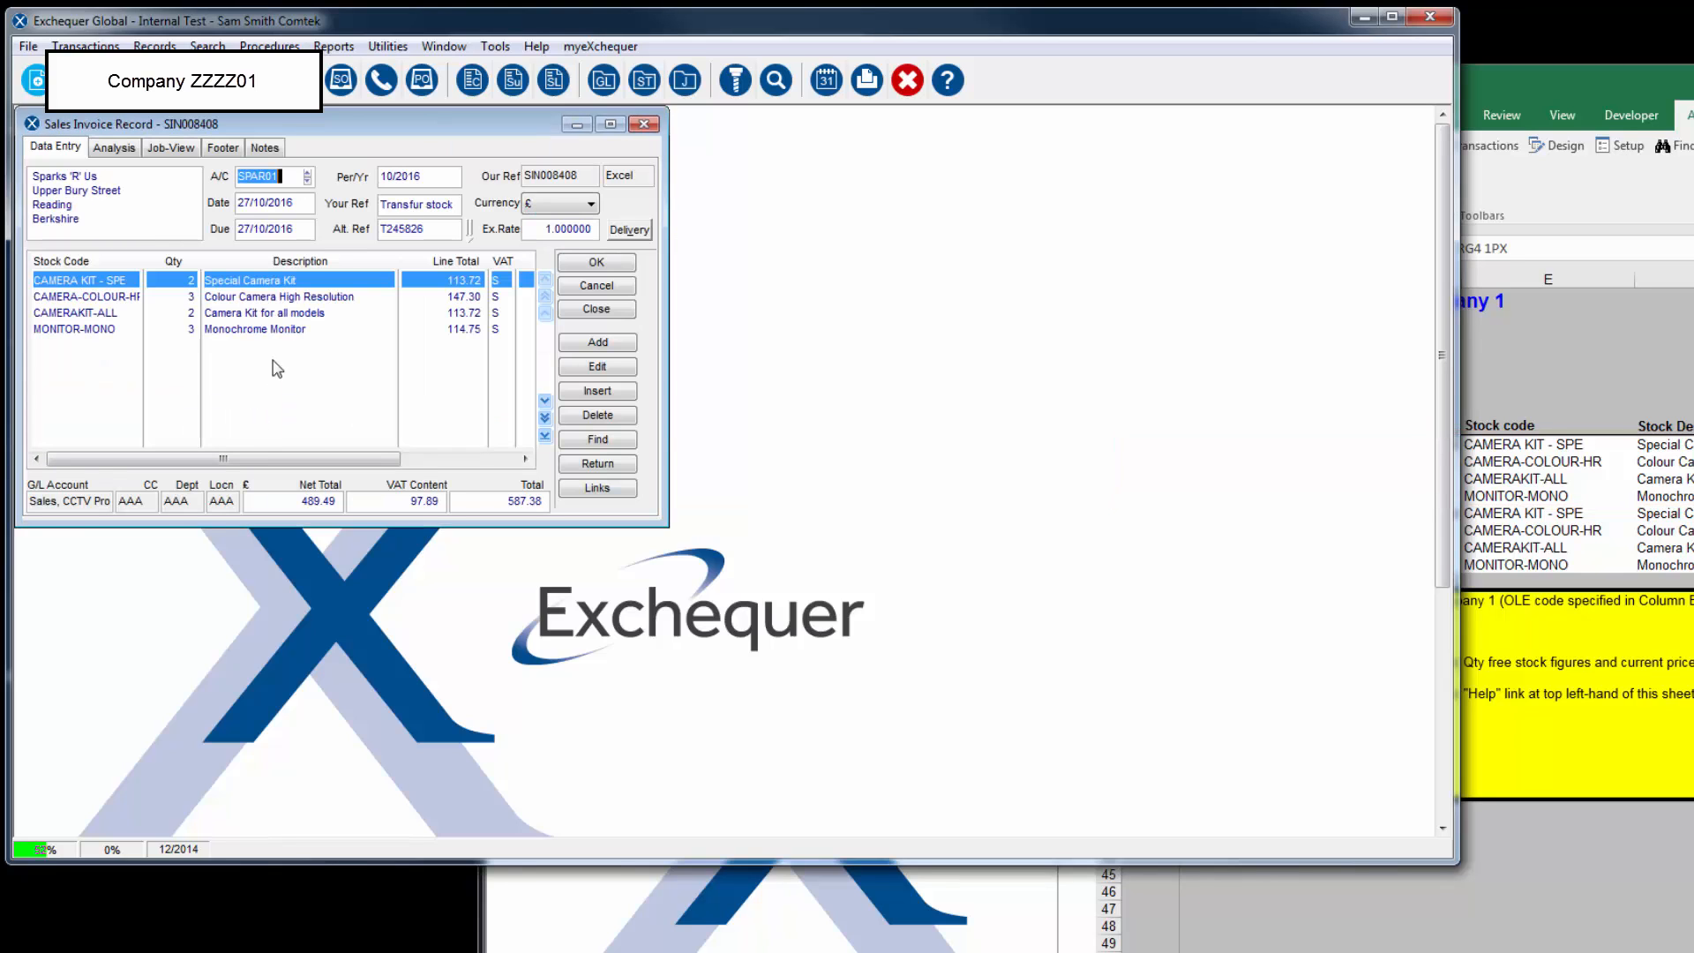
left_click(596, 309)
Step: Switch to the Exchequer window for company ZZZZ02 and open its Purchase Transactions daybook
left_click(801, 908)
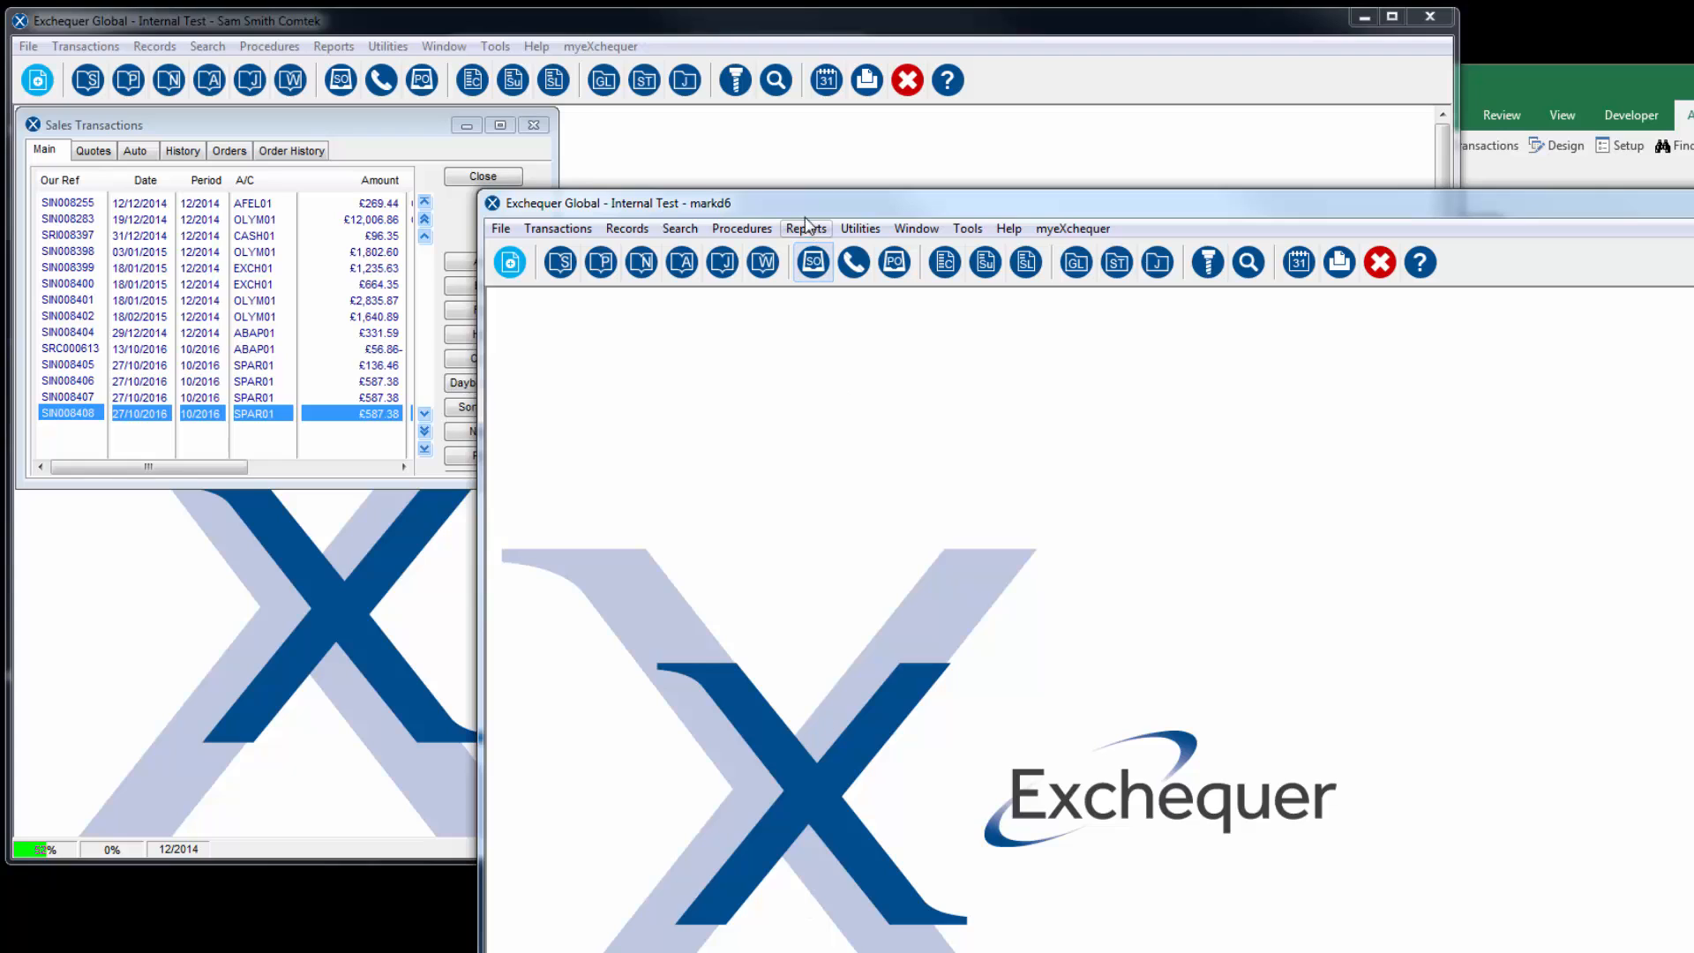
left_click_drag(799, 203, 693, 190)
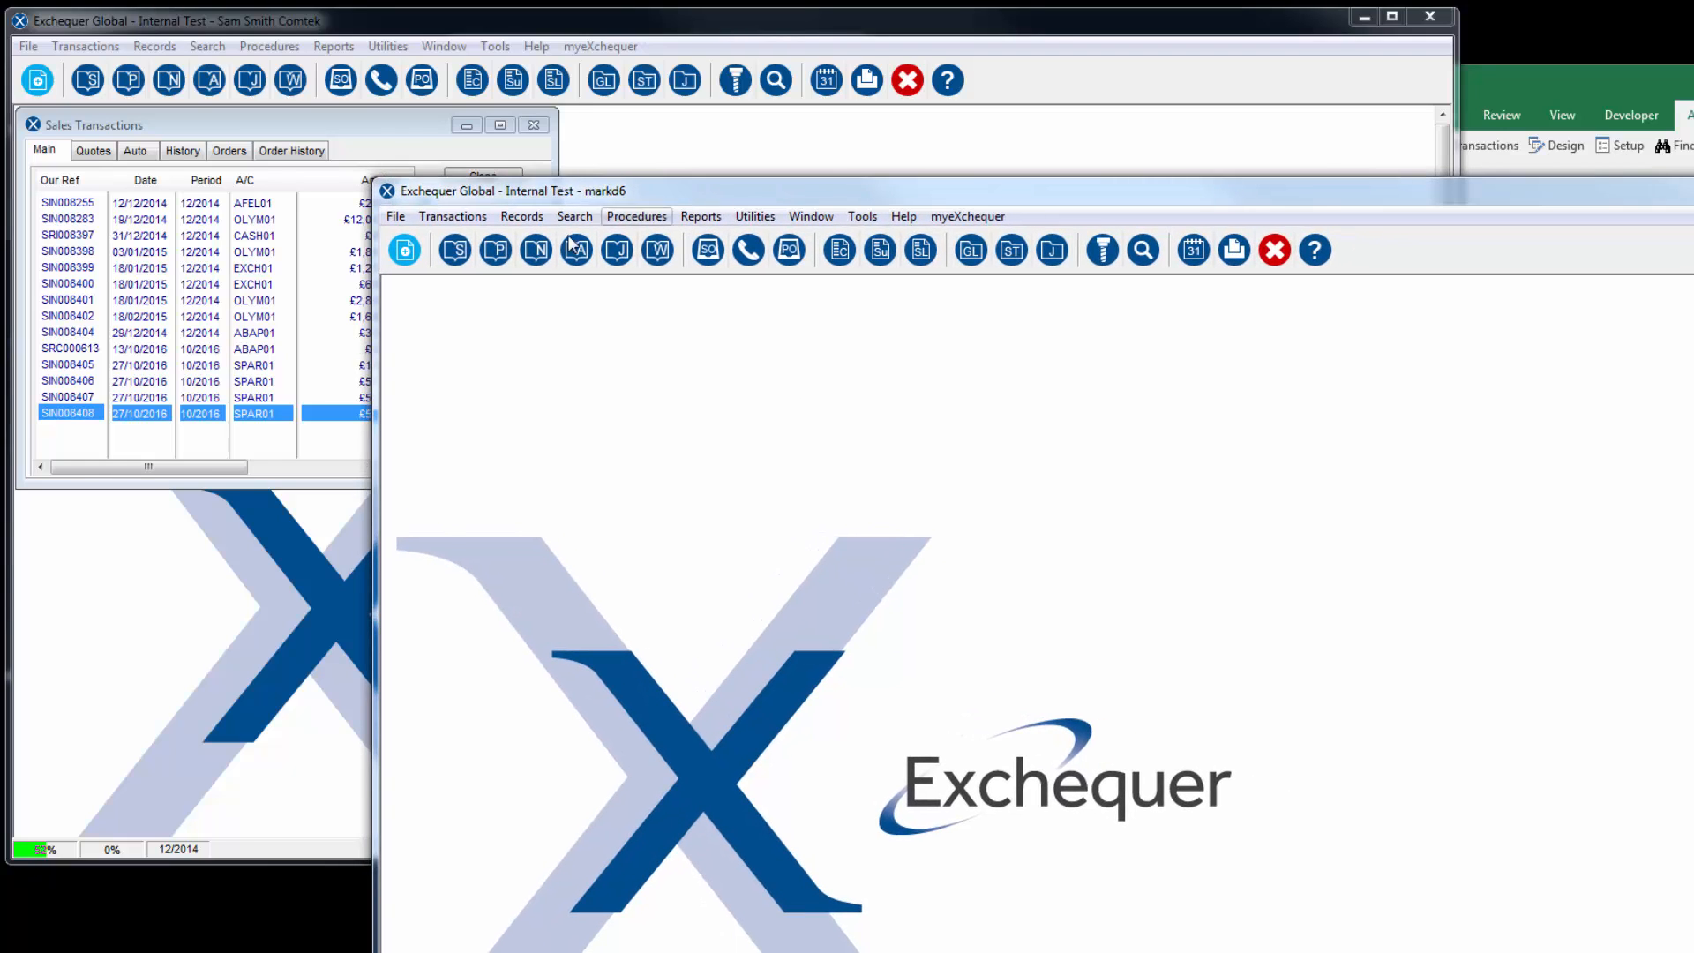
left_click(496, 249)
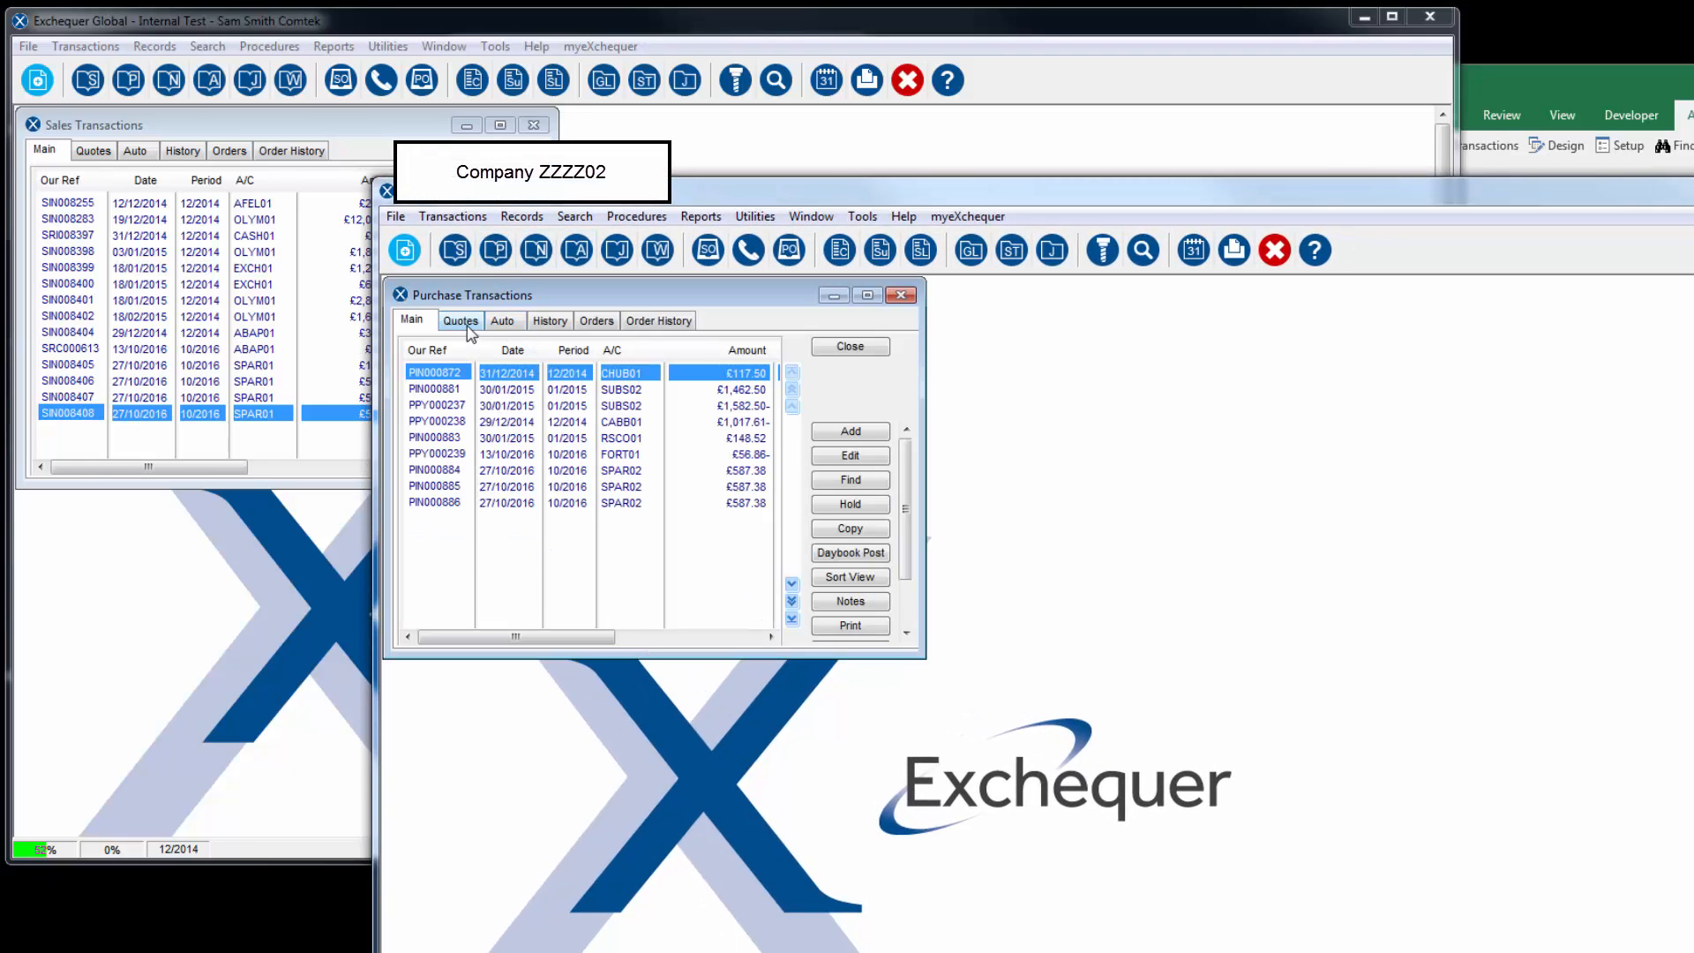
Step: View the record of the newest purchase invoice in the Purchase Transactions daybook for company ZZZZ02 and close it
left_click(628, 504)
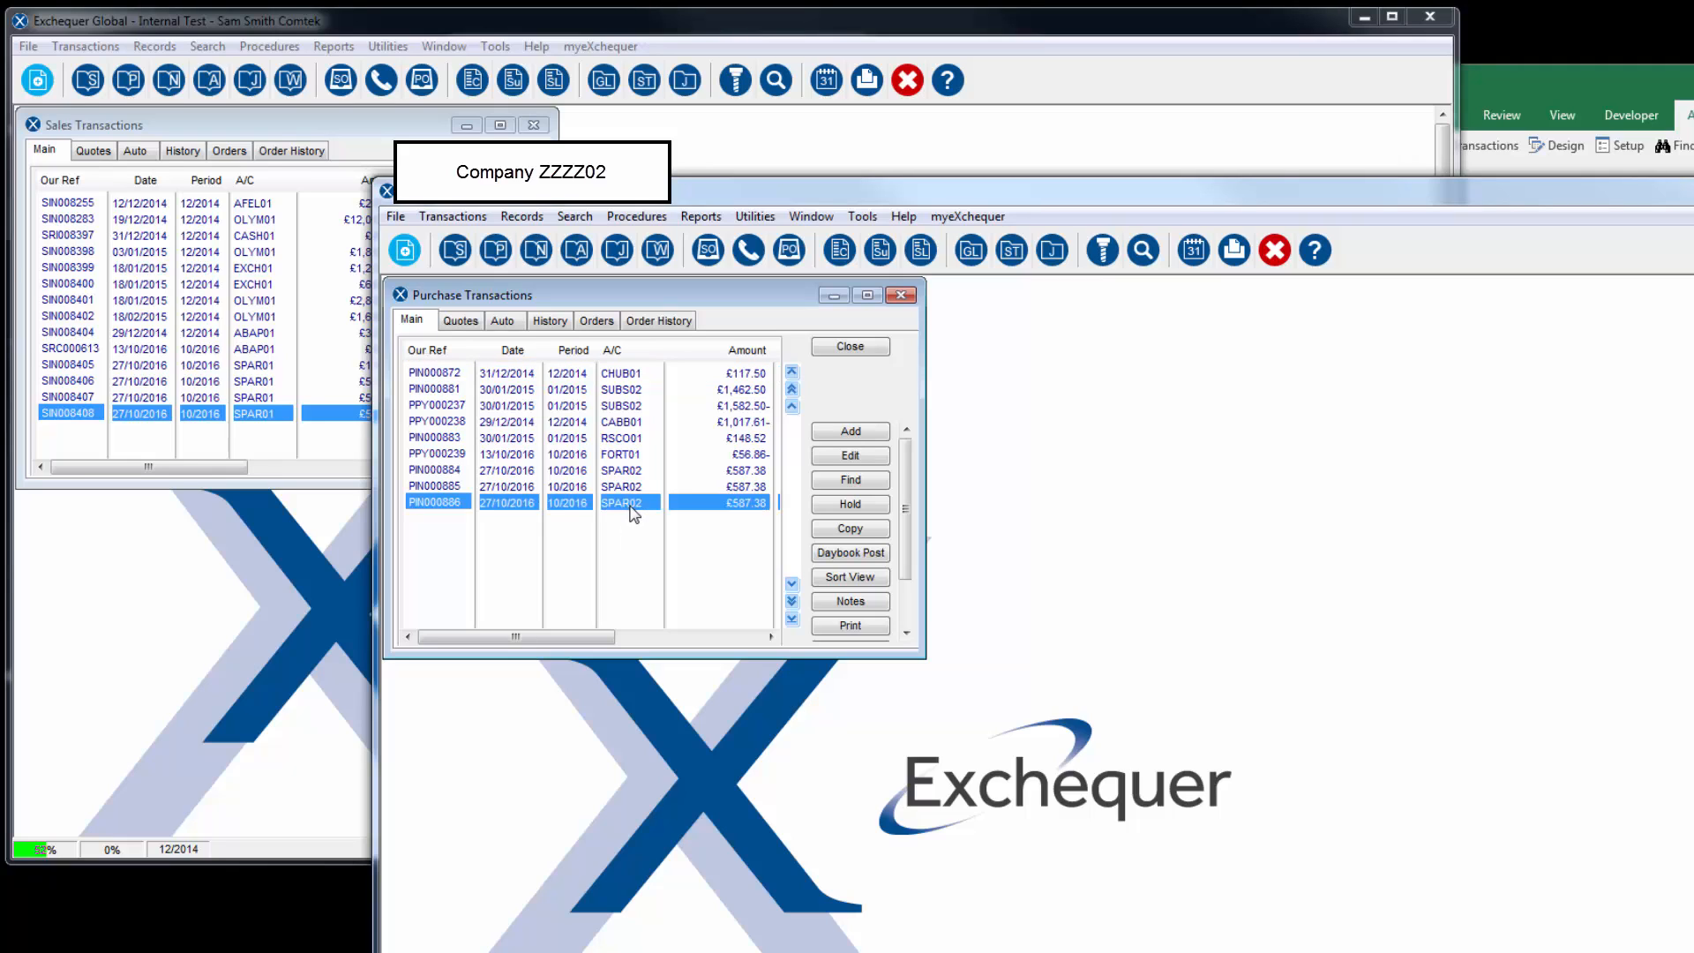
double_click(633, 516)
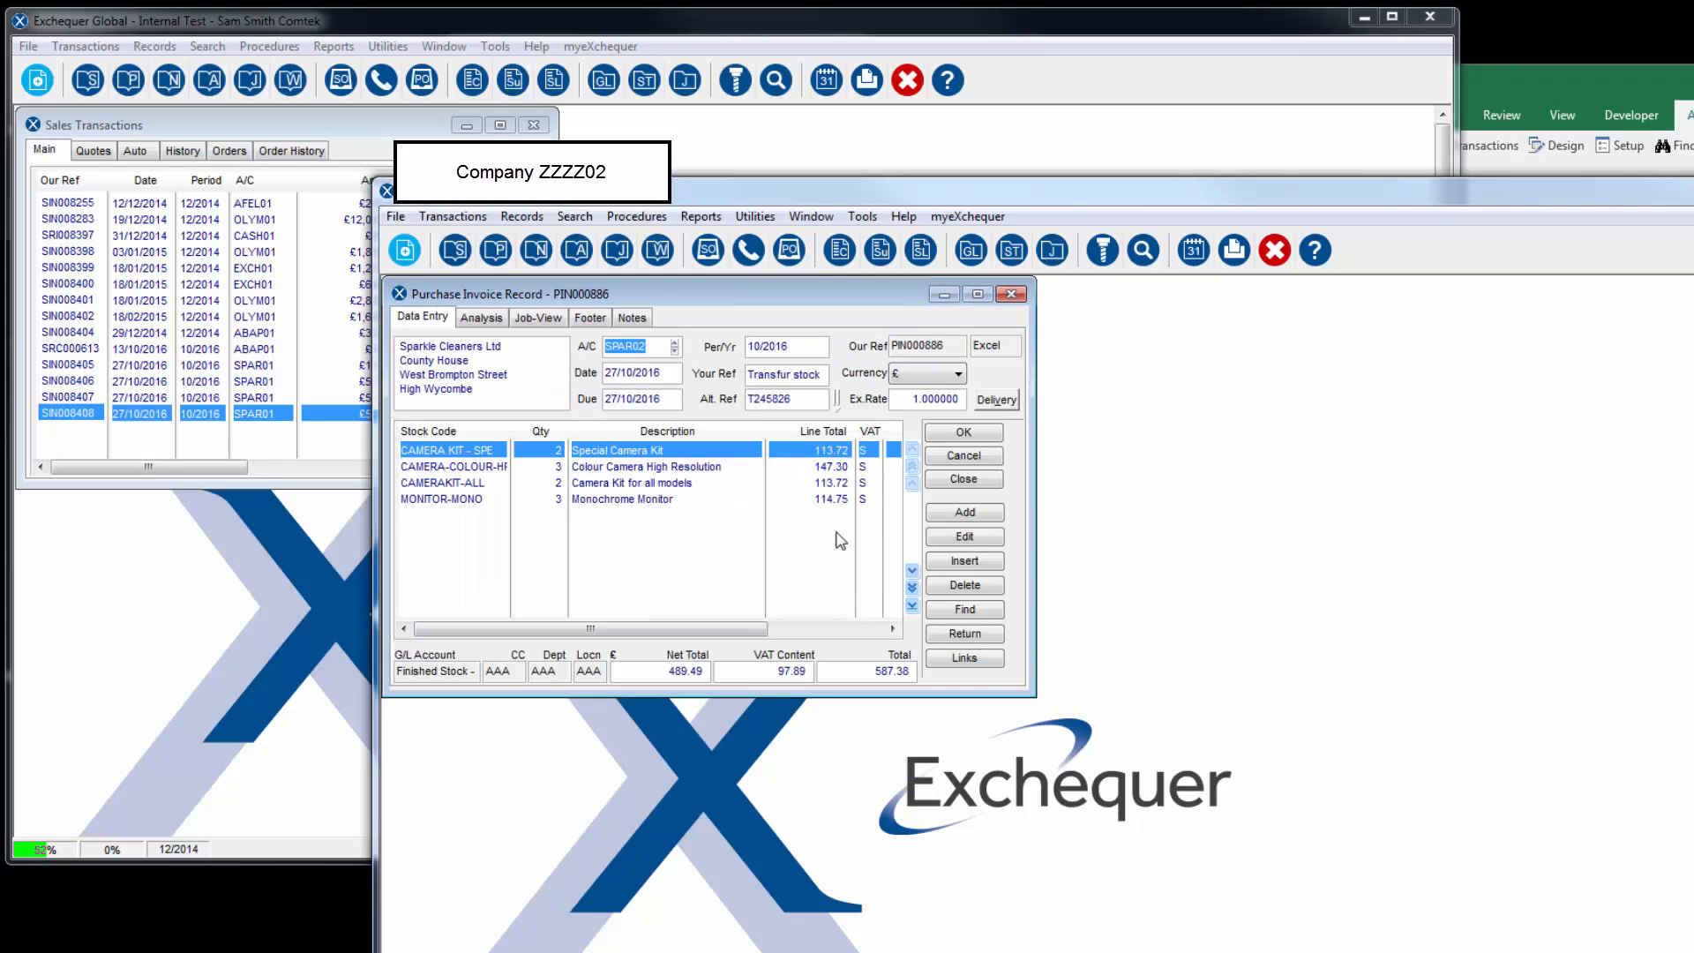
left_click(964, 479)
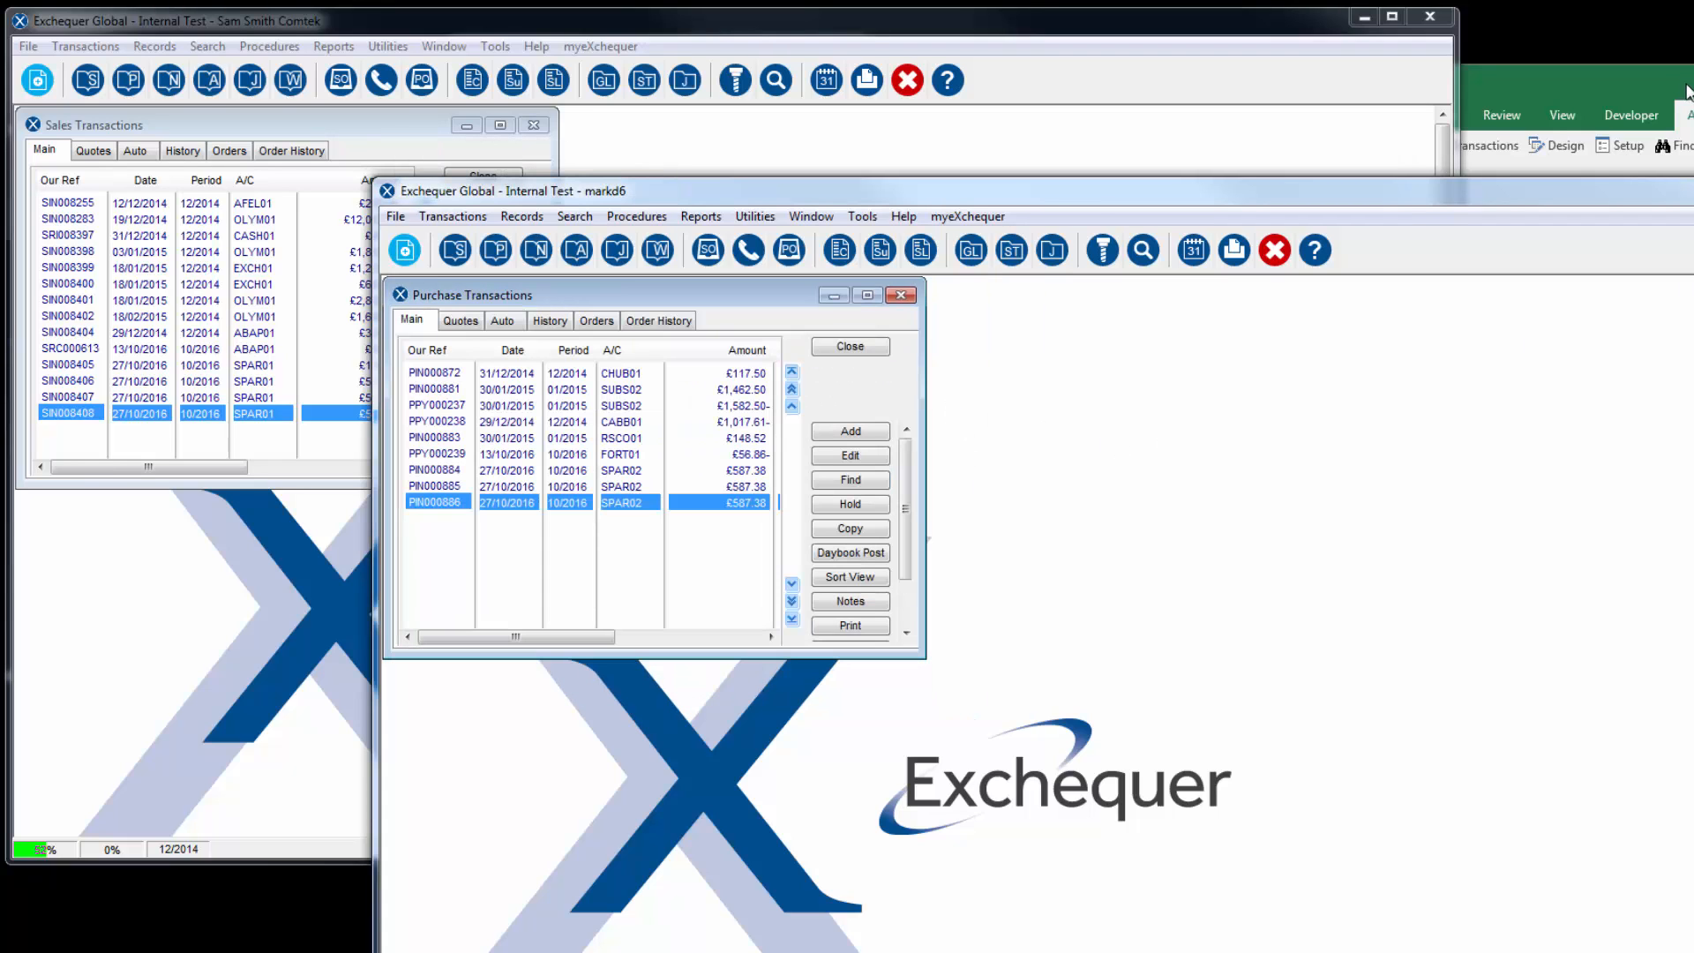
Step: Switch back to Excel, search the add-in's help examples for "int", and open the "Inter Company Transation using 2 sheets" example
left_click_drag(1687, 89, 638, 20)
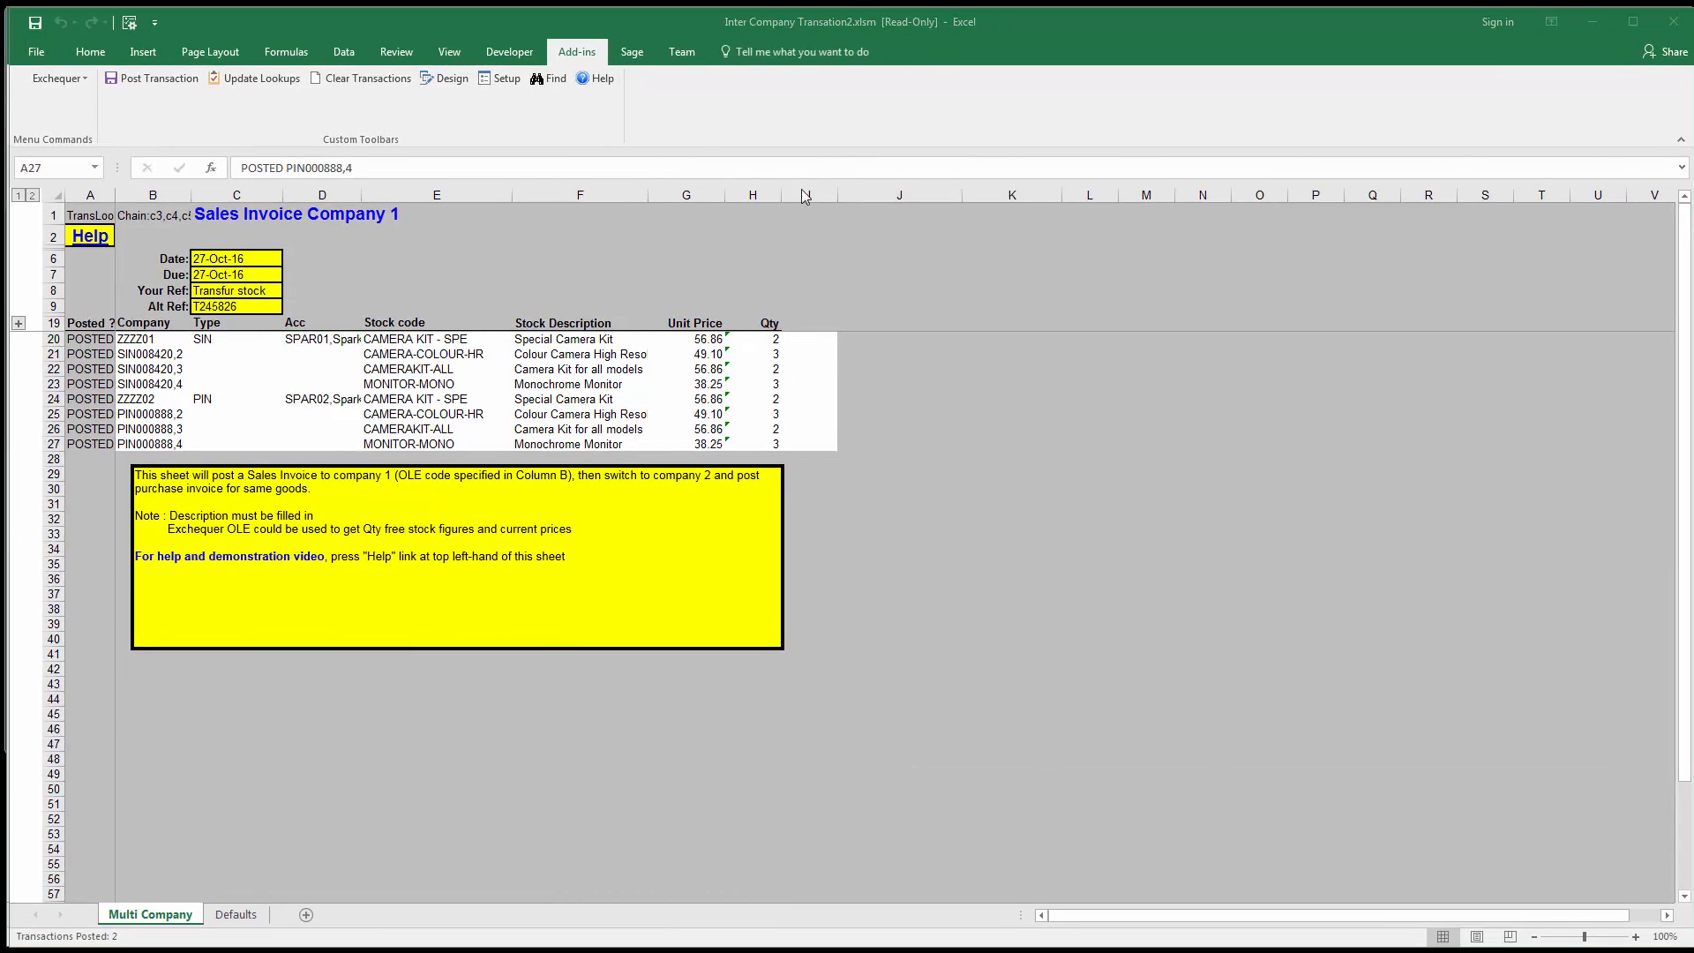
left_click(595, 78)
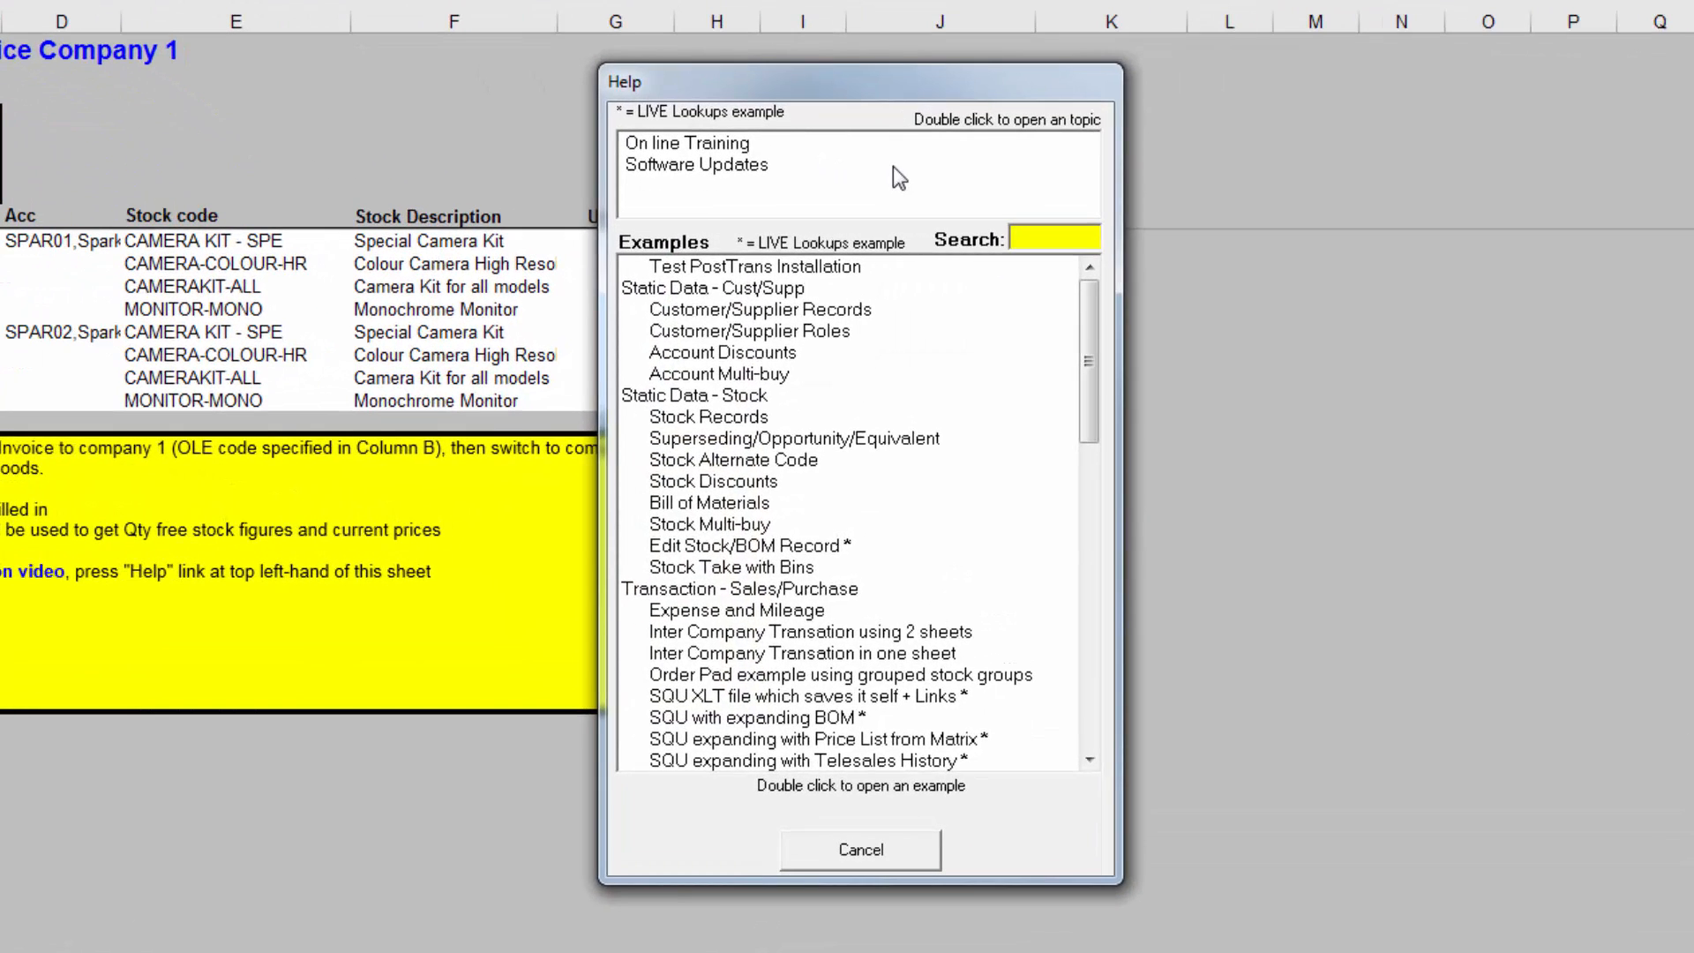
type("int")
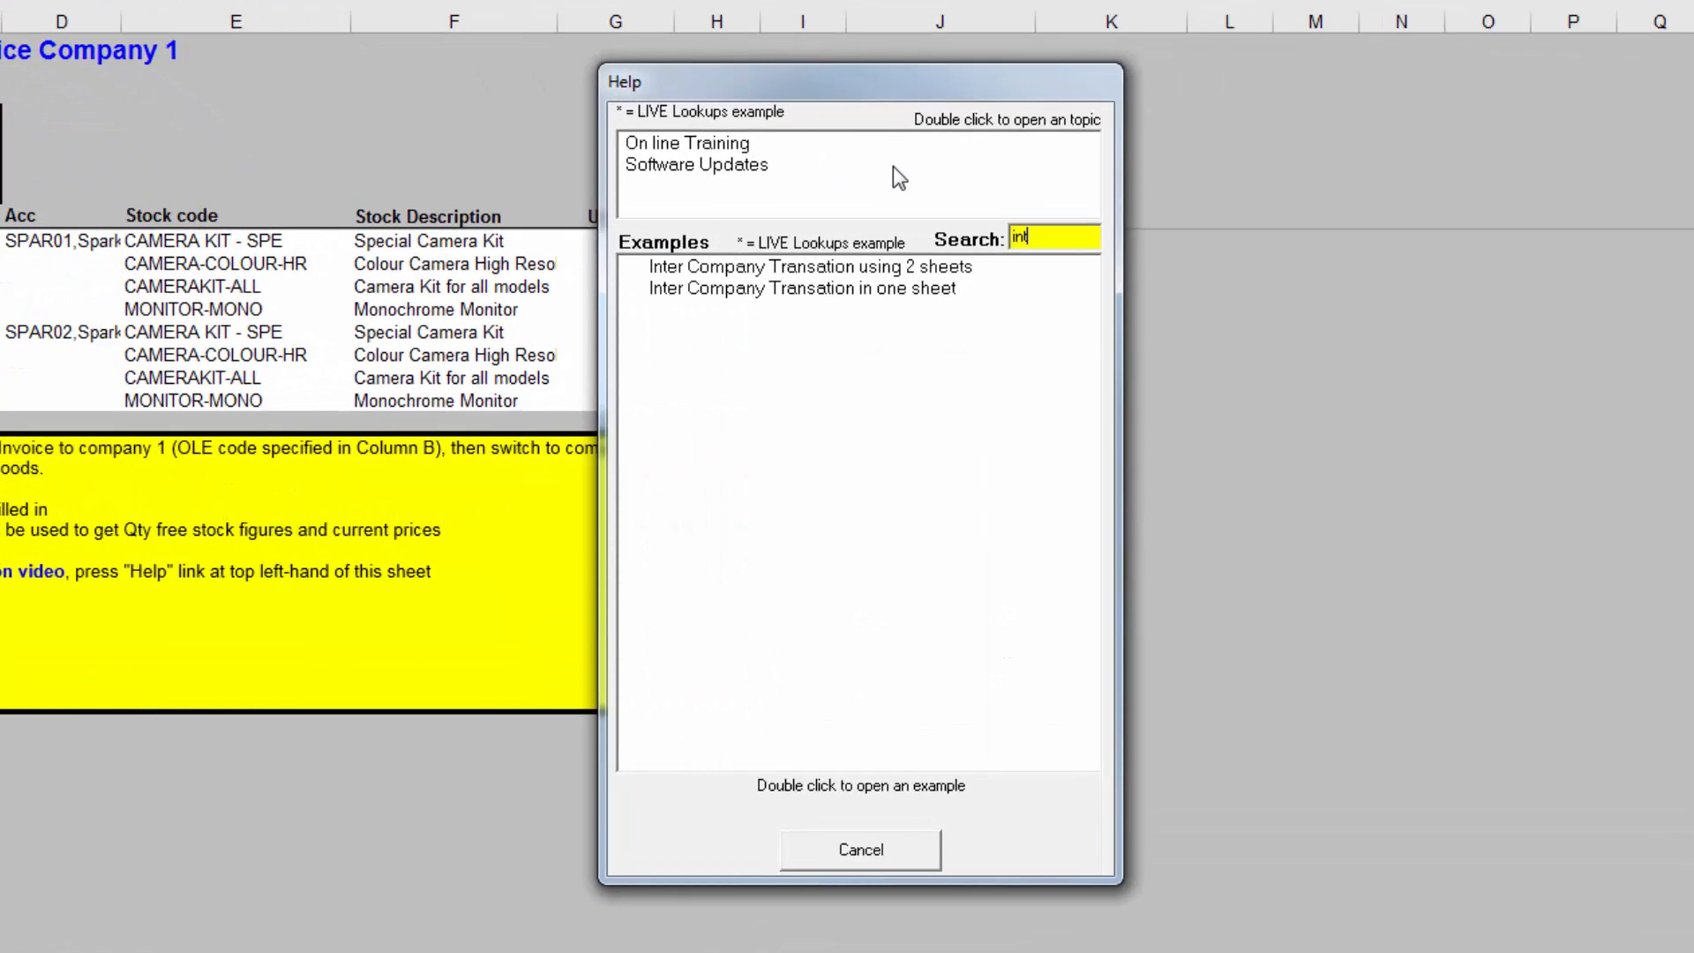
left_click(926, 268)
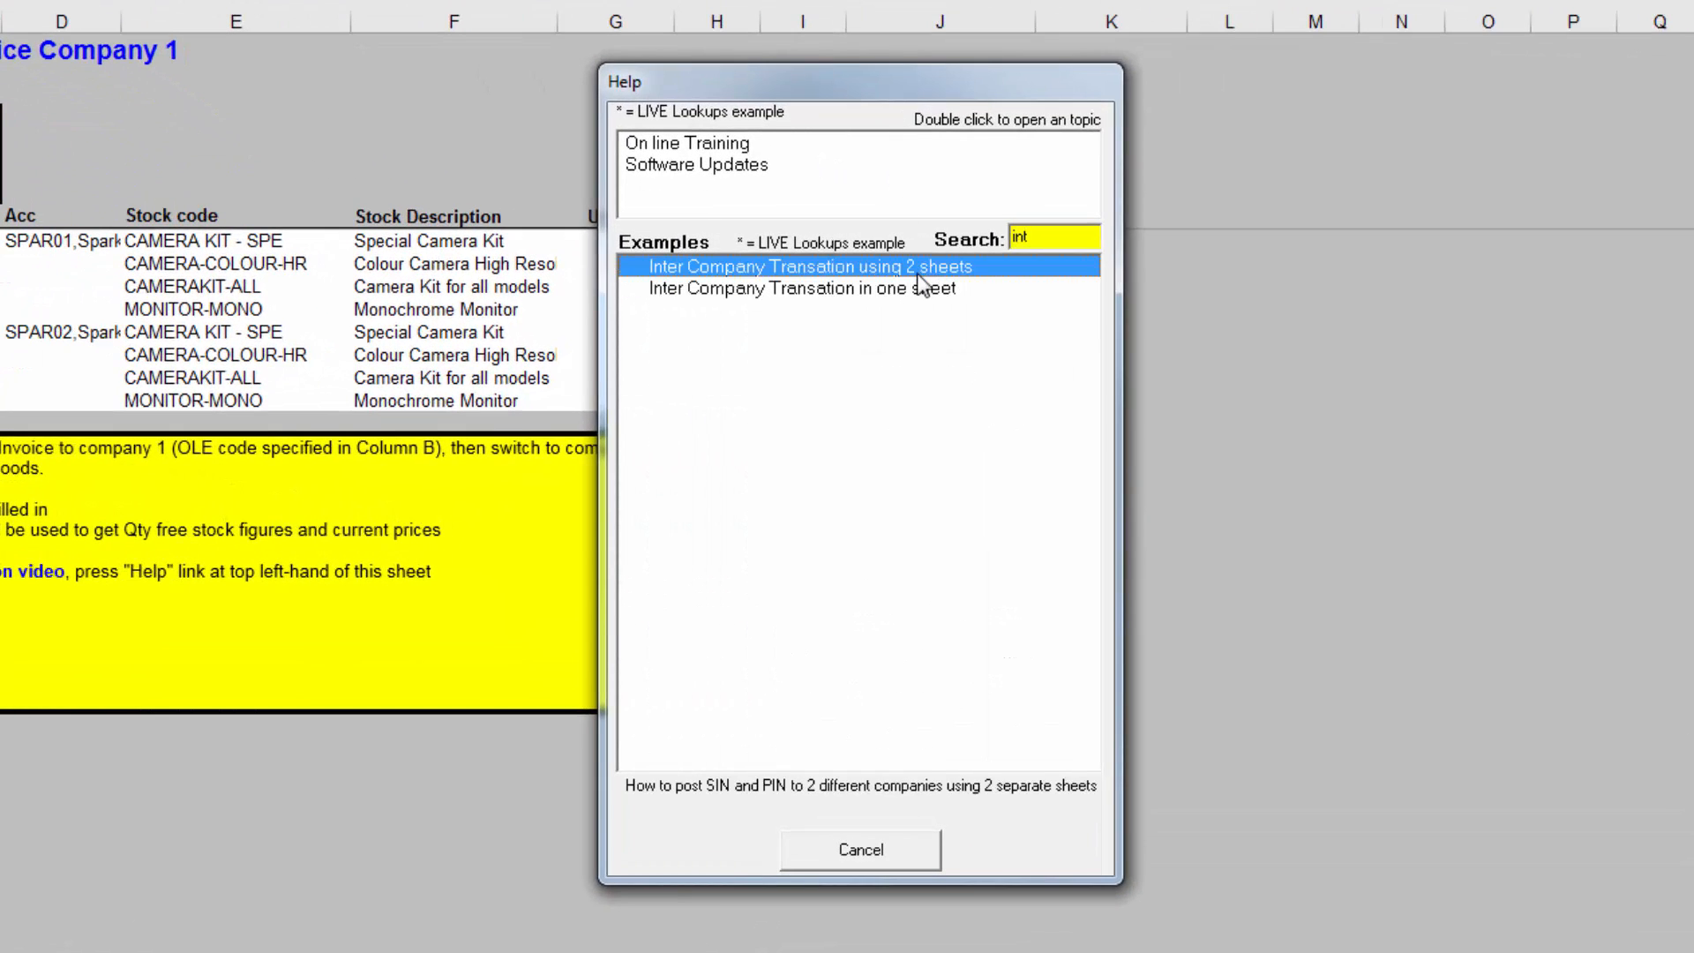
double_click(917, 270)
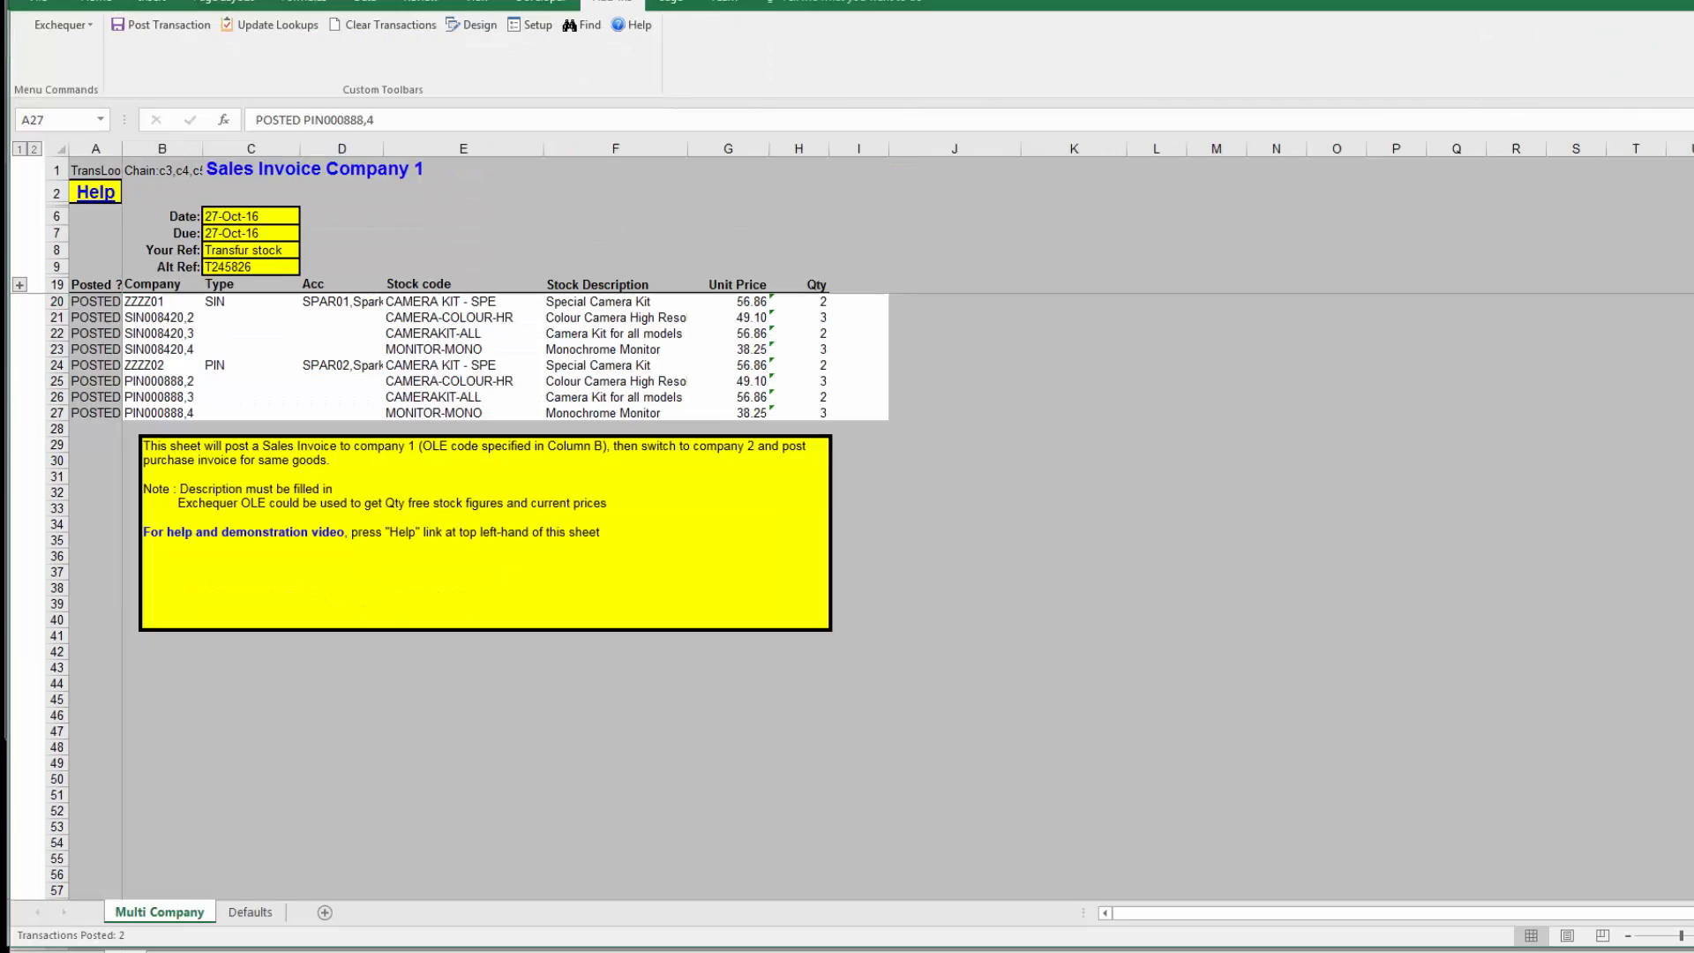
left_click(908, 478)
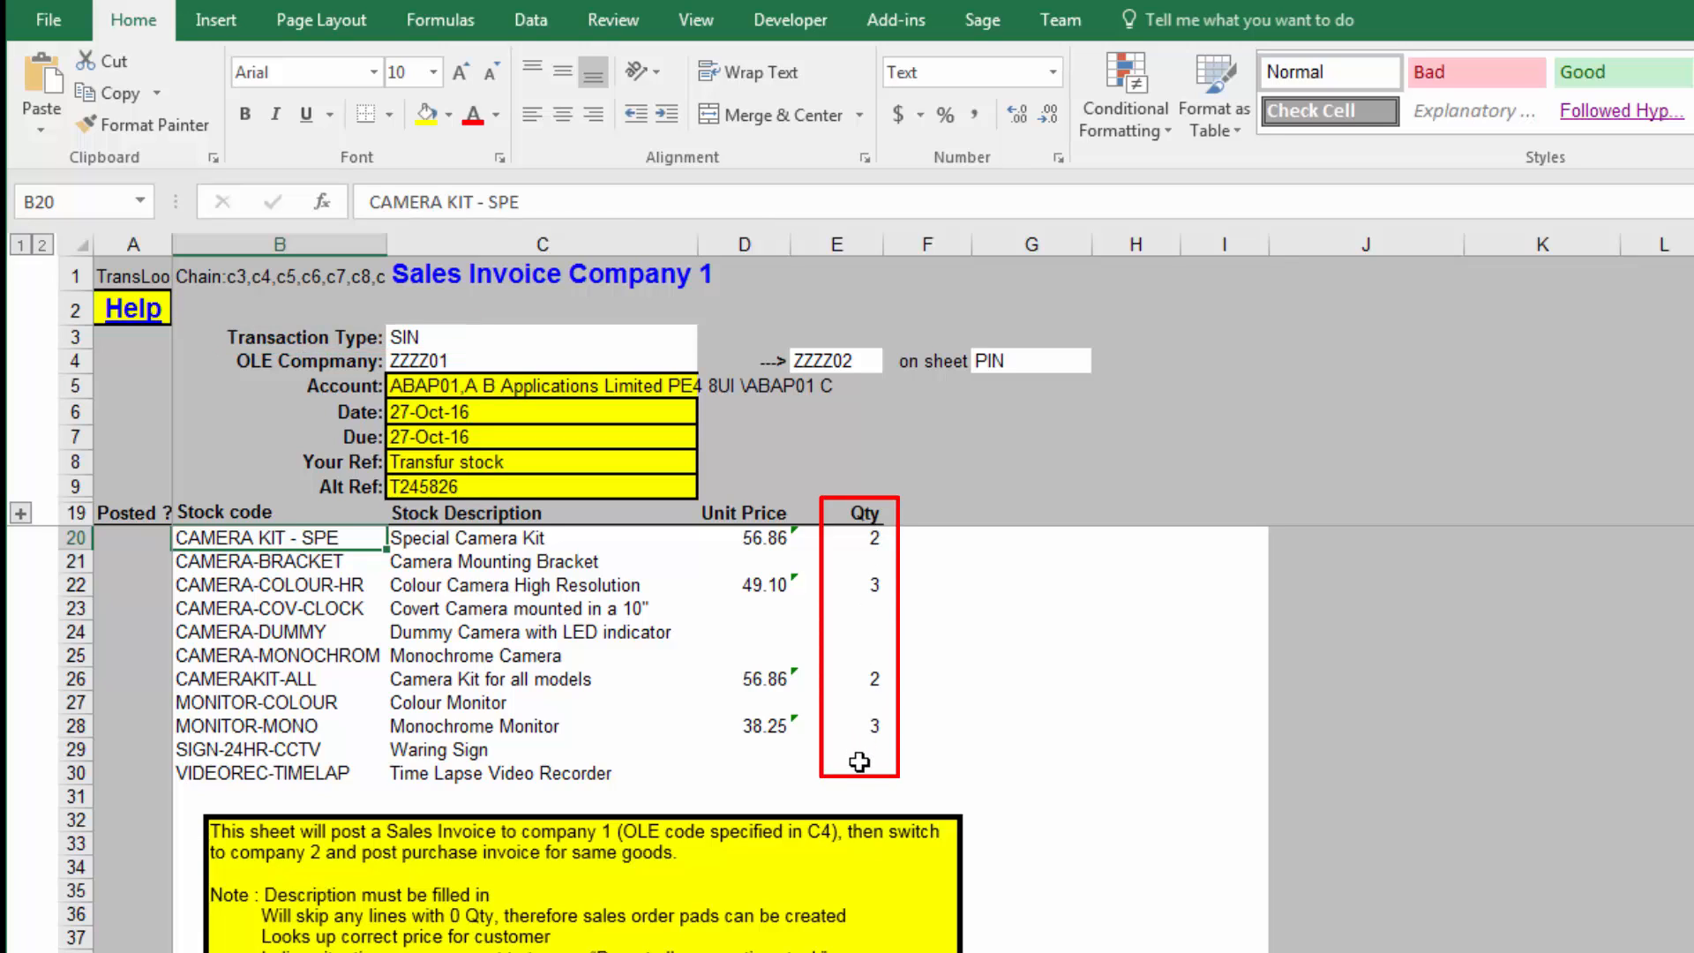
Step: Examine the filled quantities for the stock lines on the sales invoice sheet, from the Special Camera Kit down to the Monochrome Monitor
left_click(864, 541)
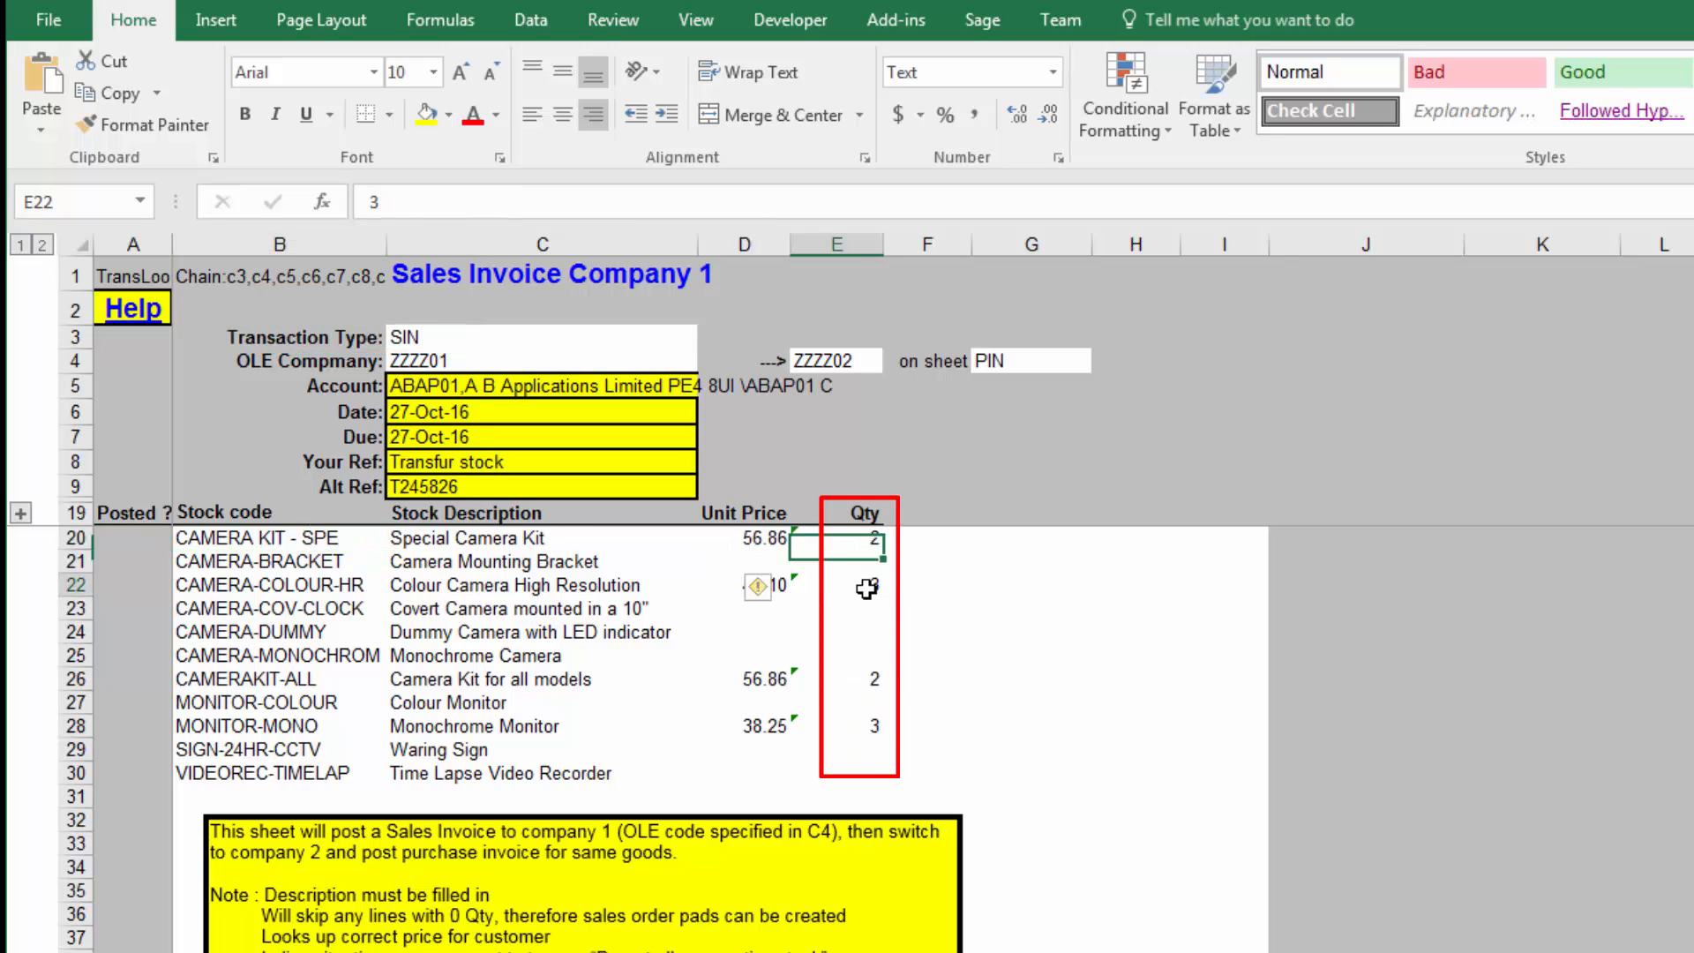
left_click(866, 584)
left_click(863, 678)
left_click(857, 725)
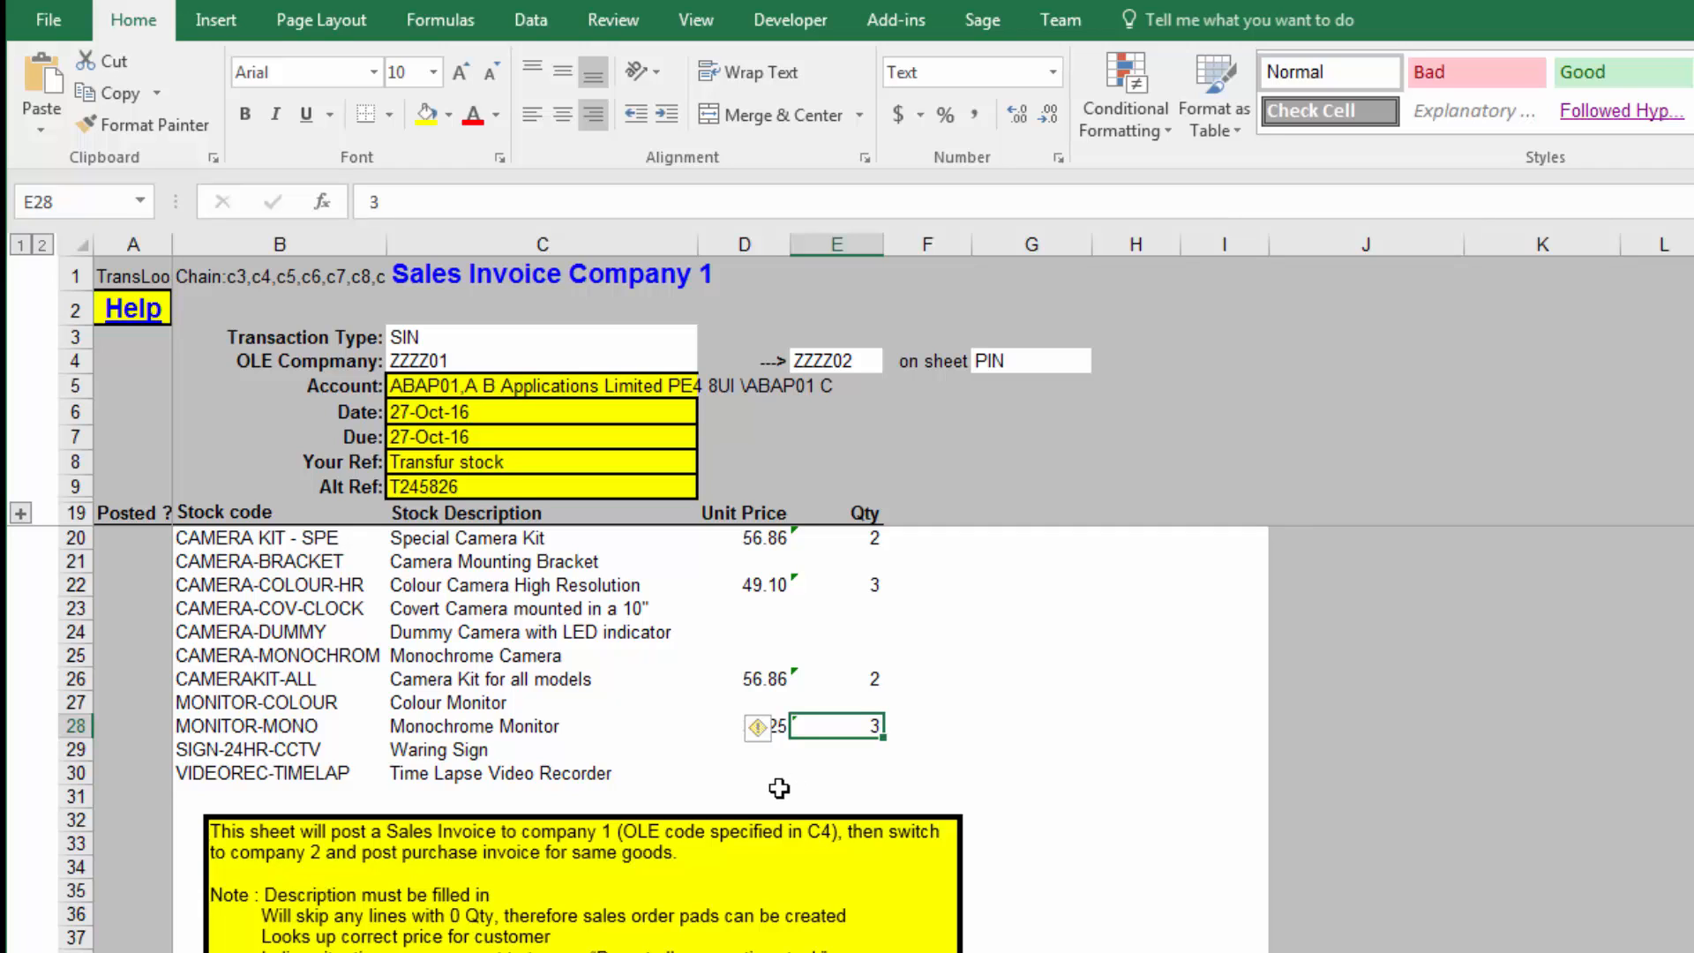
Step: Check the sales company code, the purchase company code and the target sheet name in row 4 of the SIN sheet
left_click(448, 362)
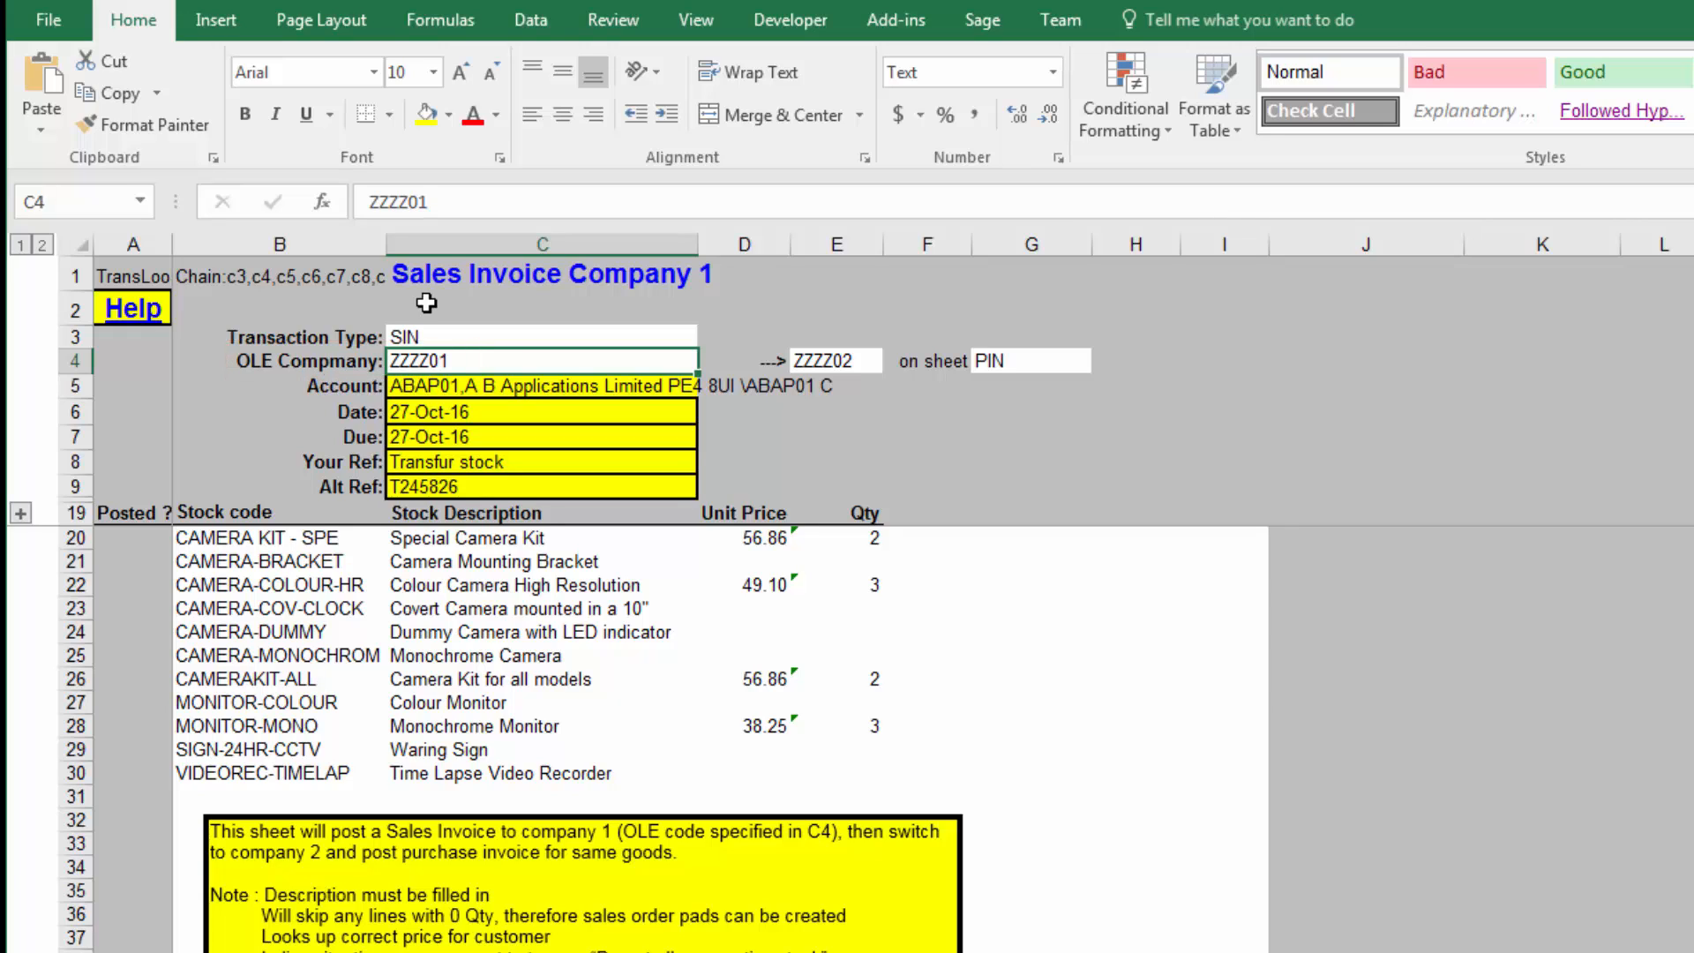
left_click(838, 363)
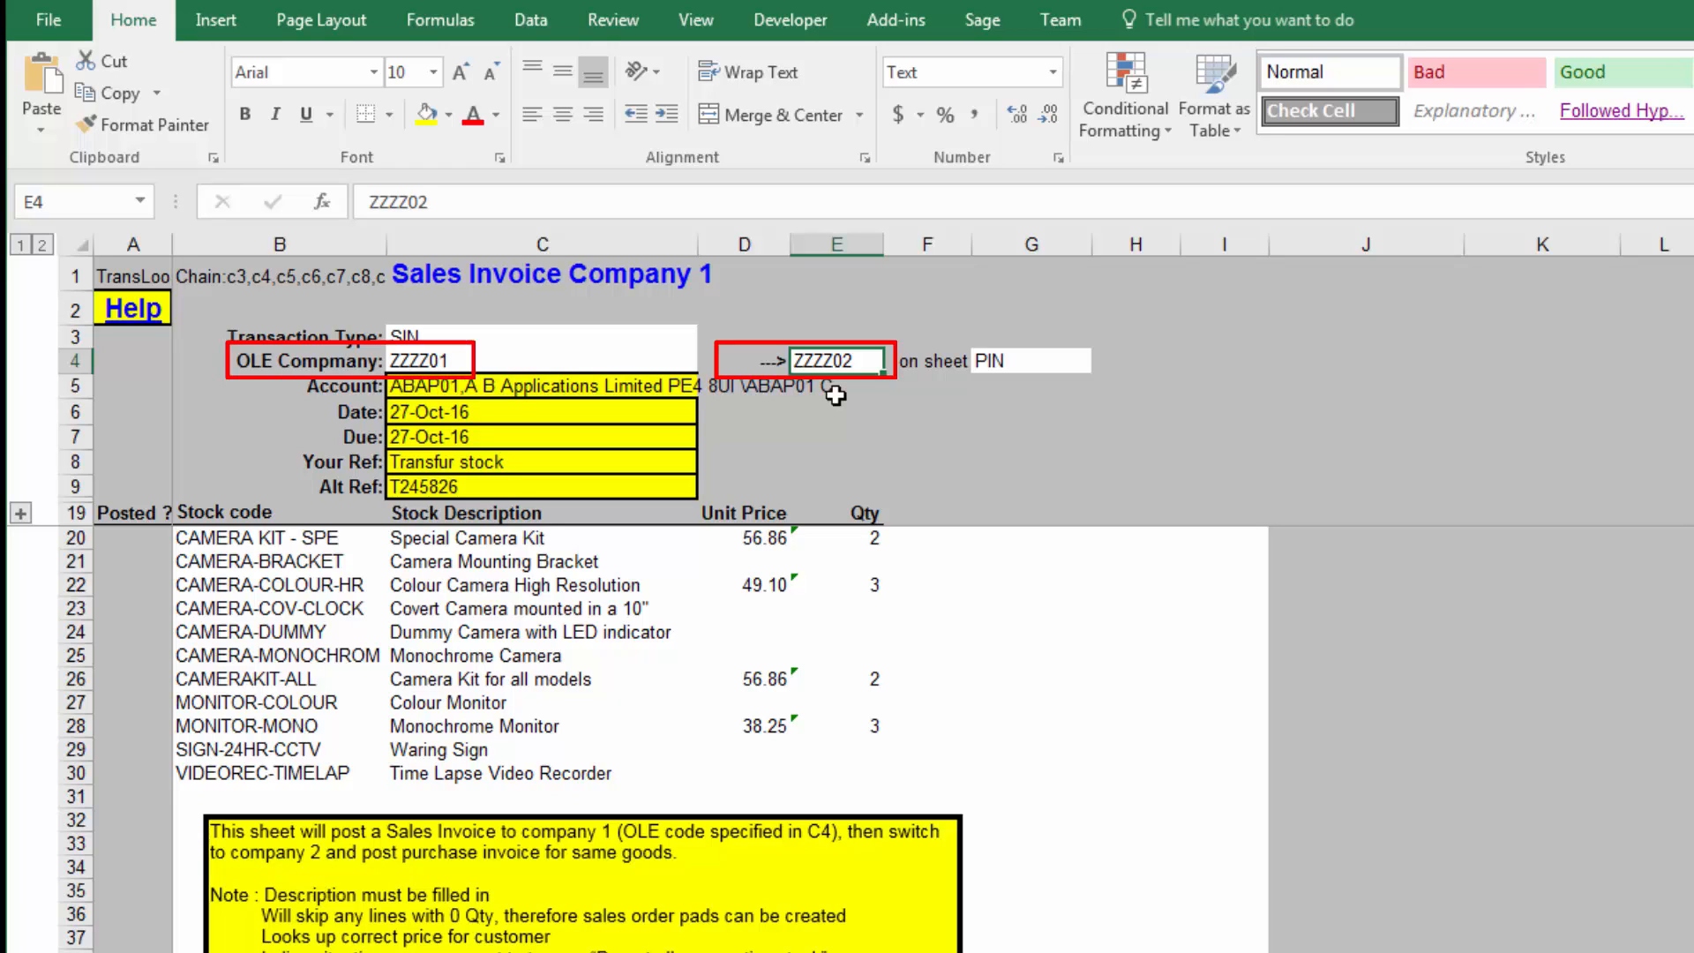
left_click(986, 365)
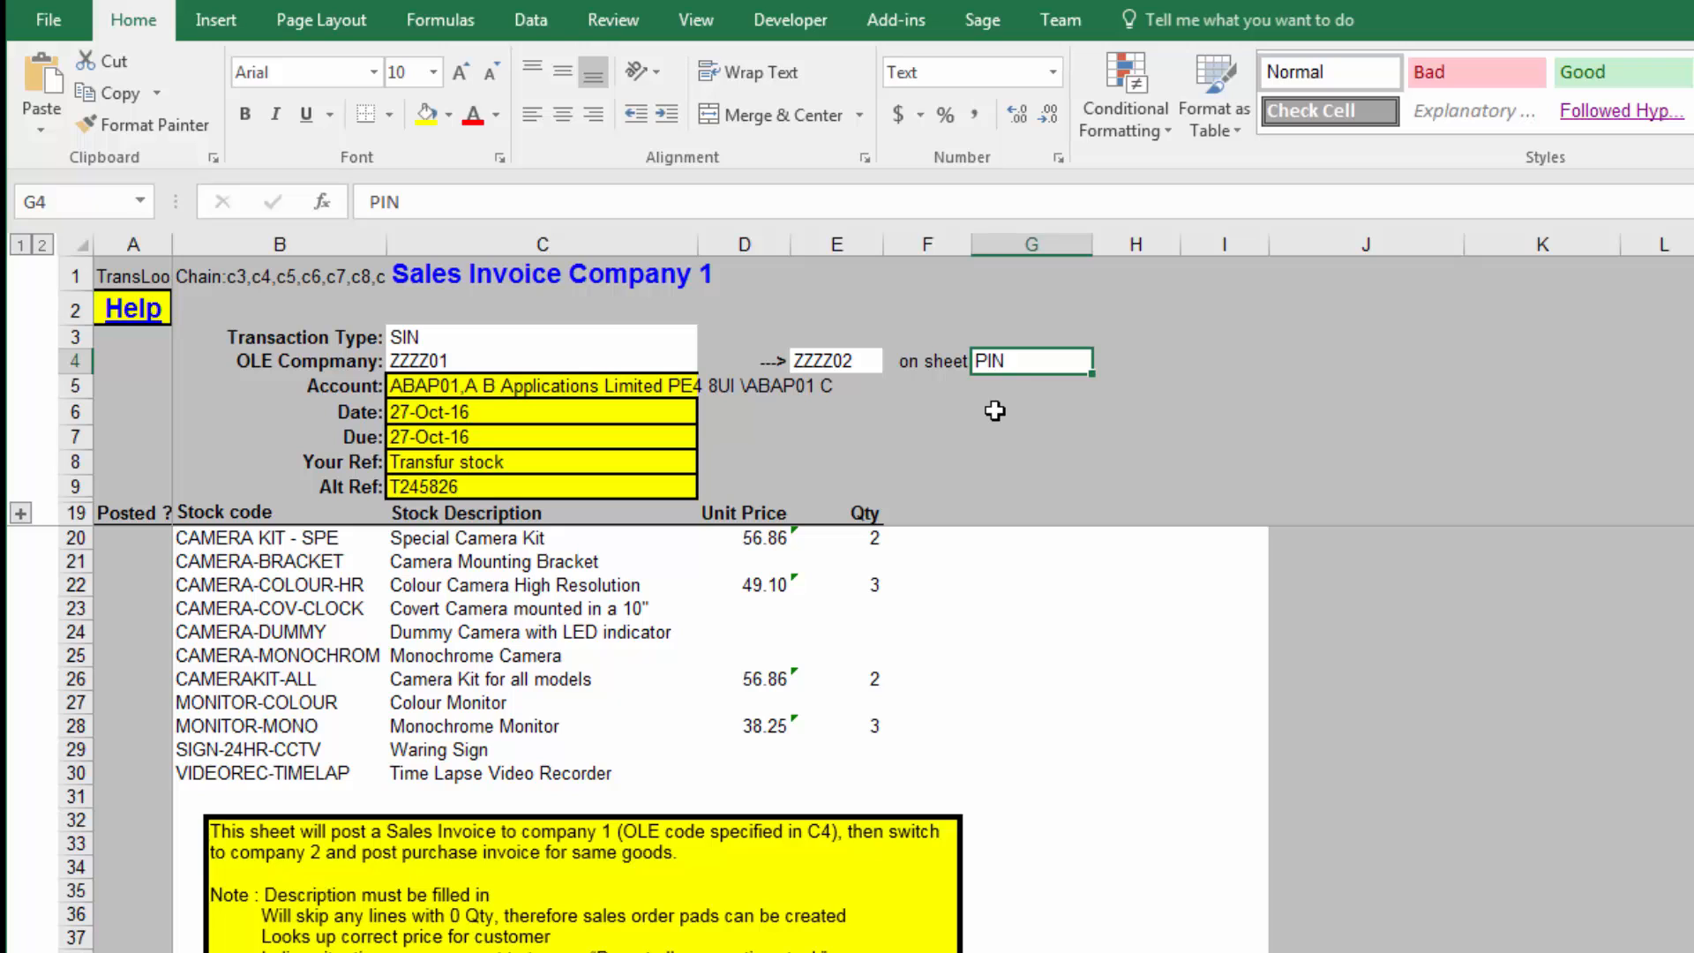
left_click(499, 361)
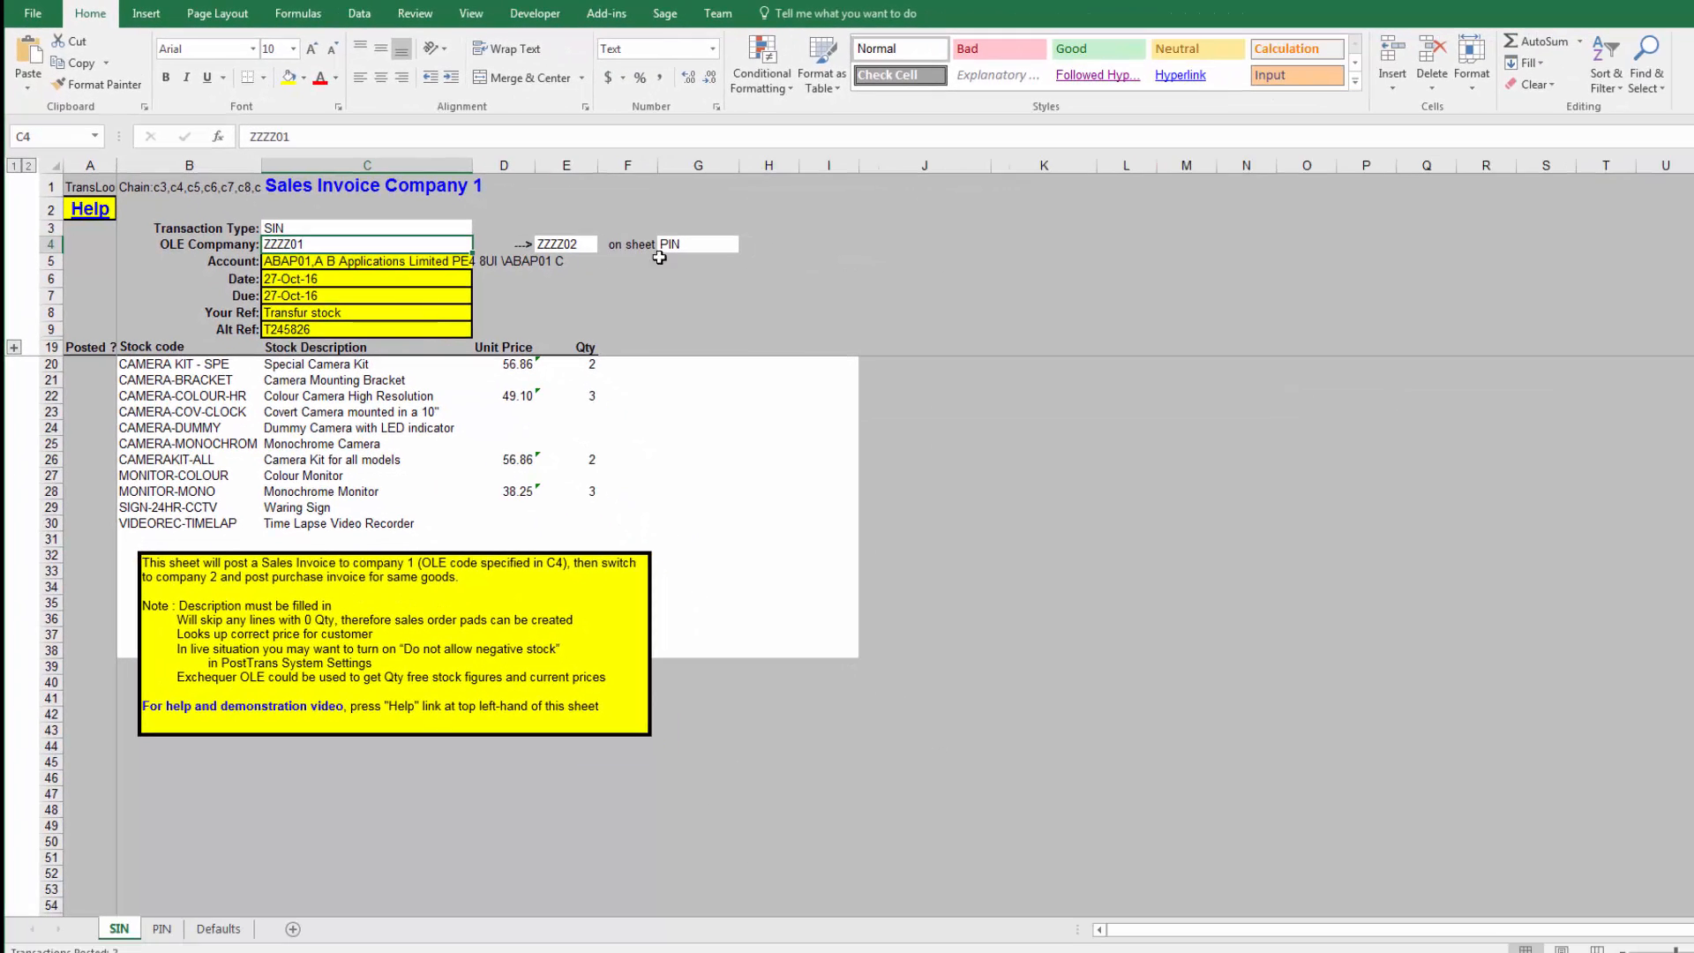
left_click(744, 269)
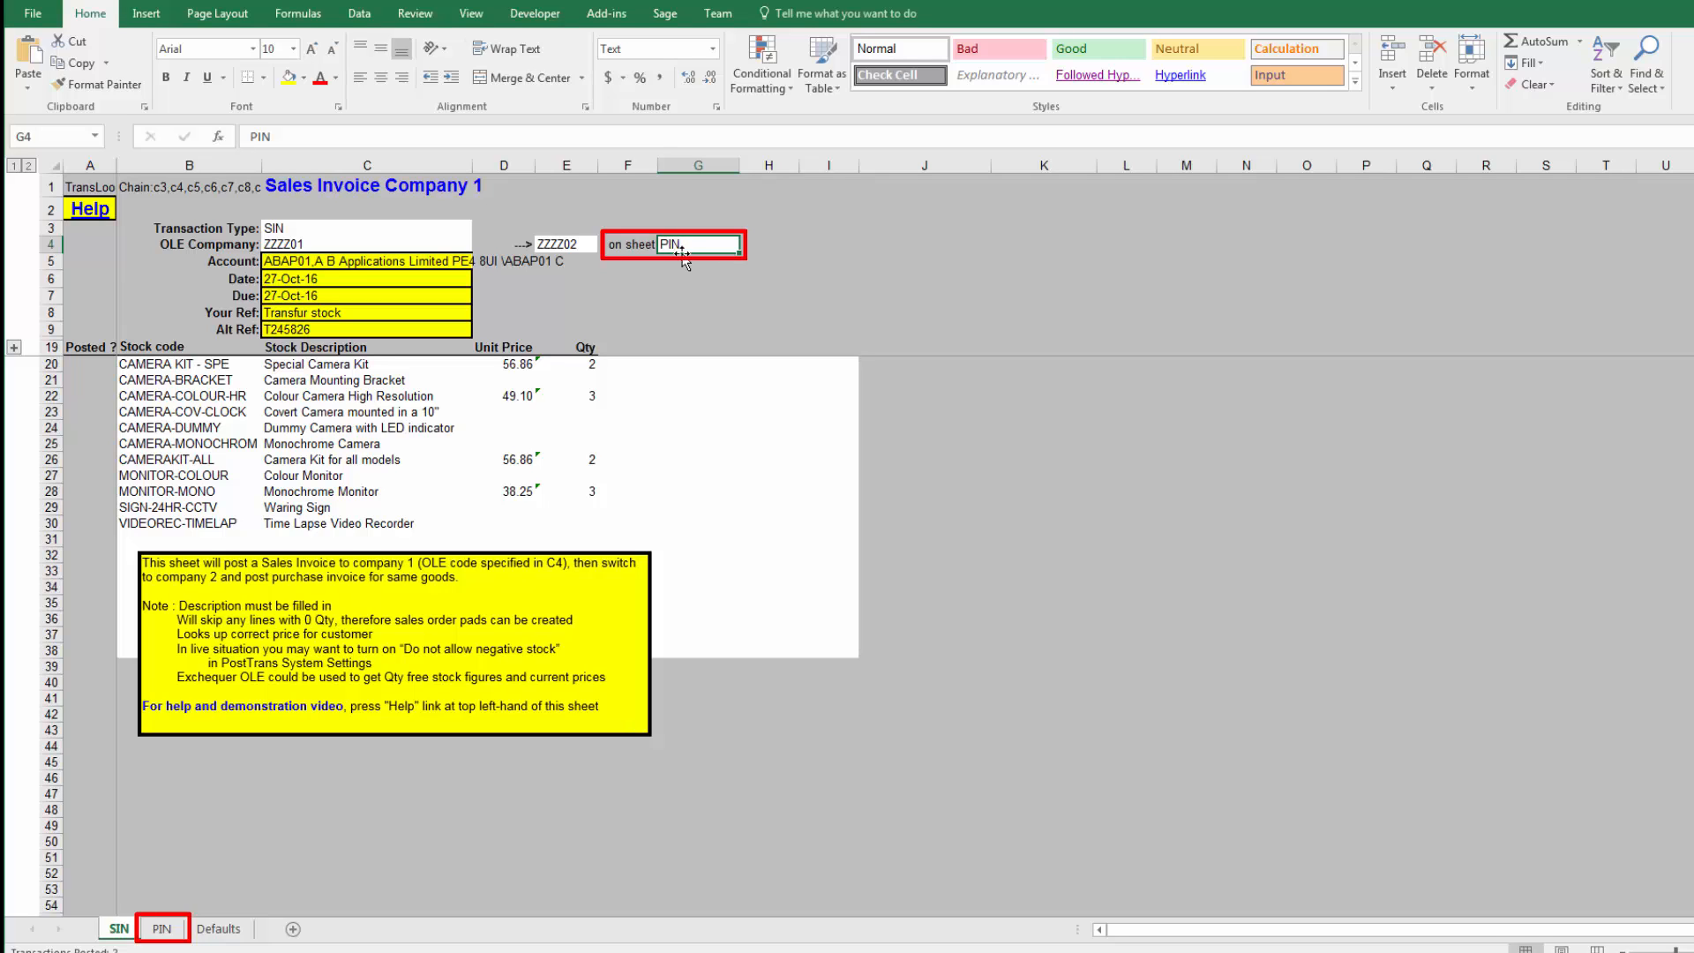
Step: Open the PIN sheet and inspect the formulas linking the company code in C4 and stock codes in B21 and B22 to SIN
left_click(168, 931)
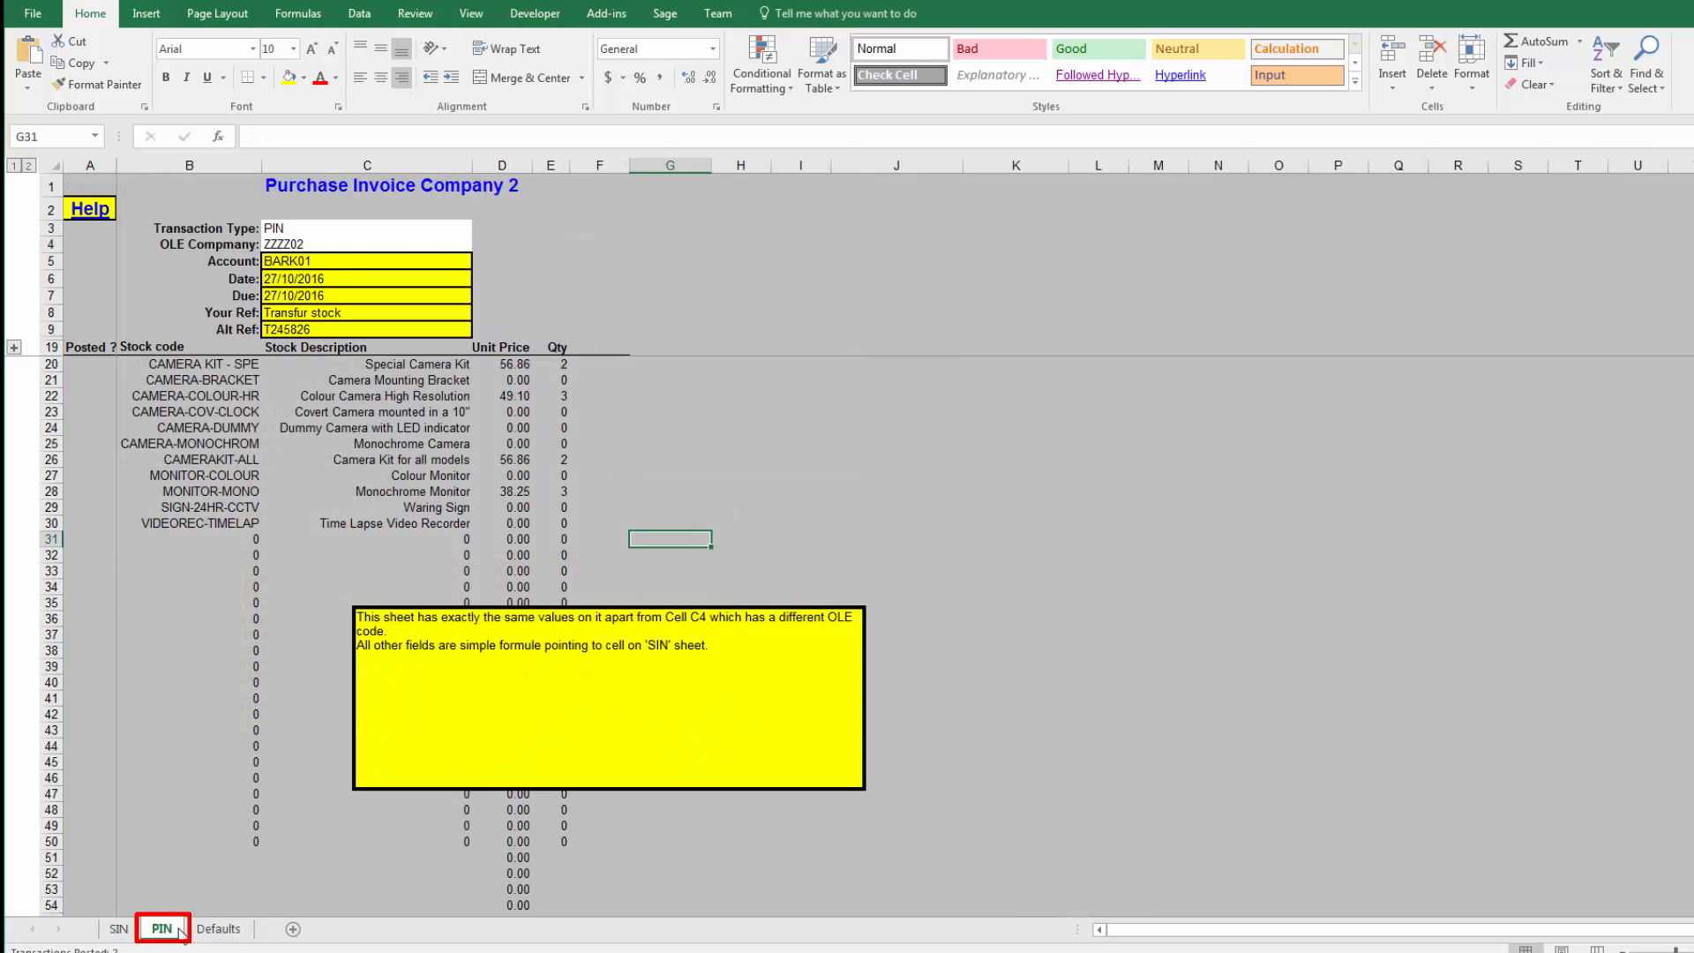
left_click(296, 247)
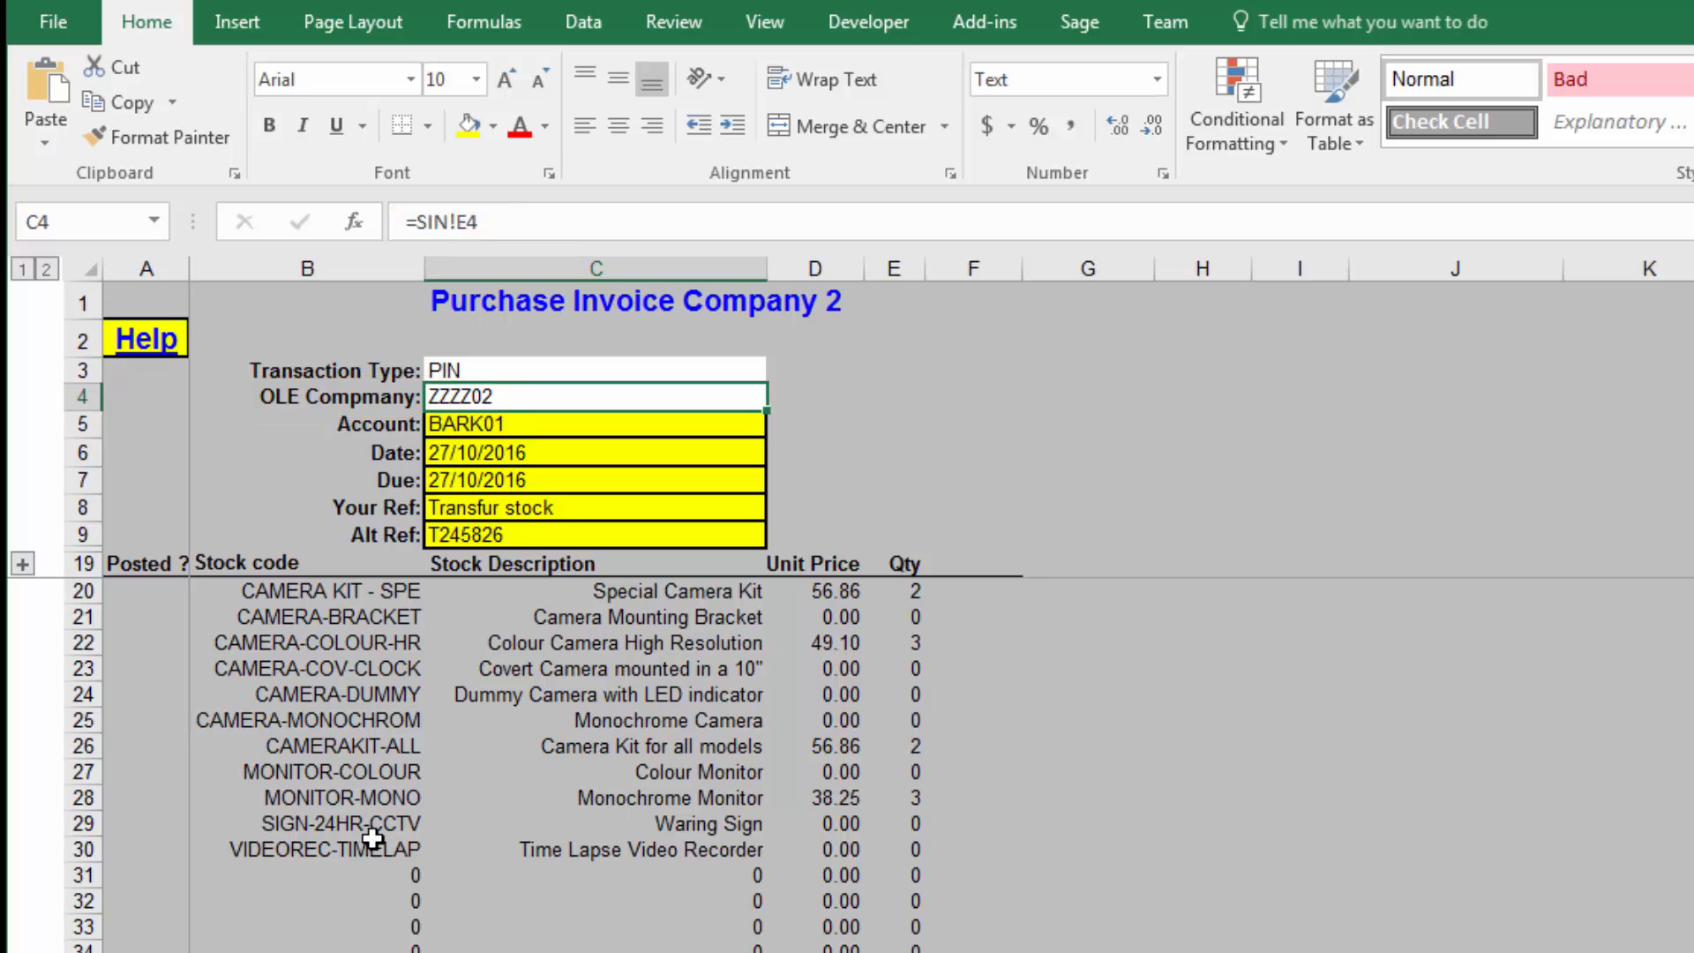
left_click(319, 616)
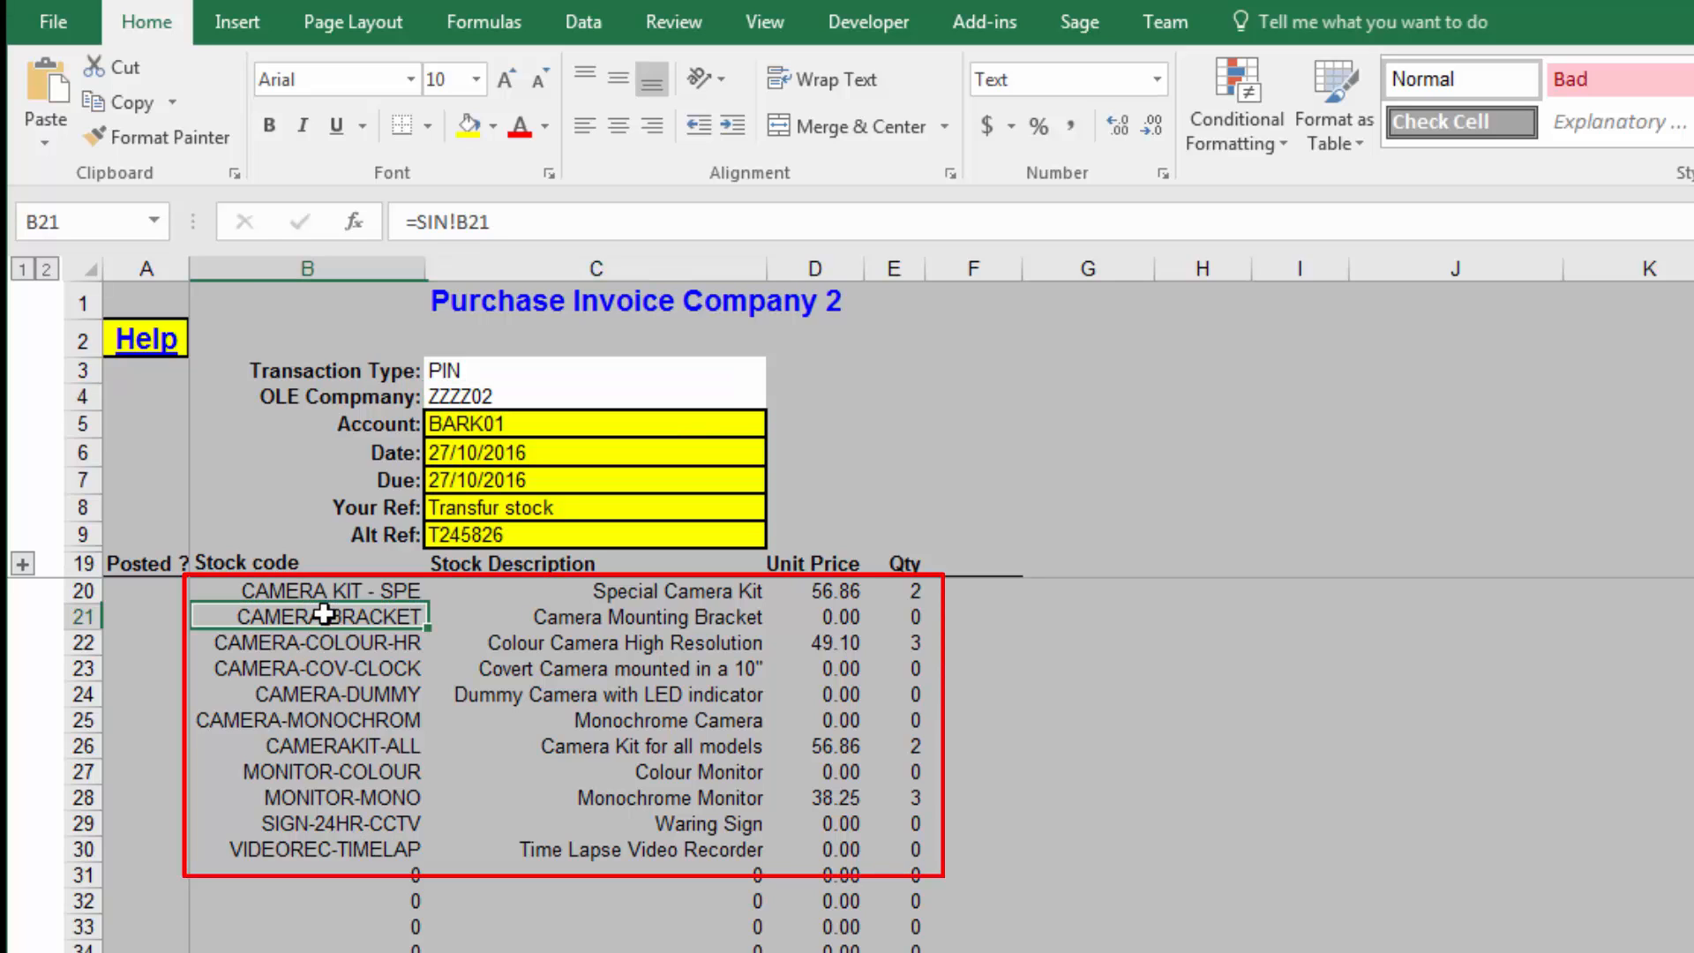
left_click(324, 642)
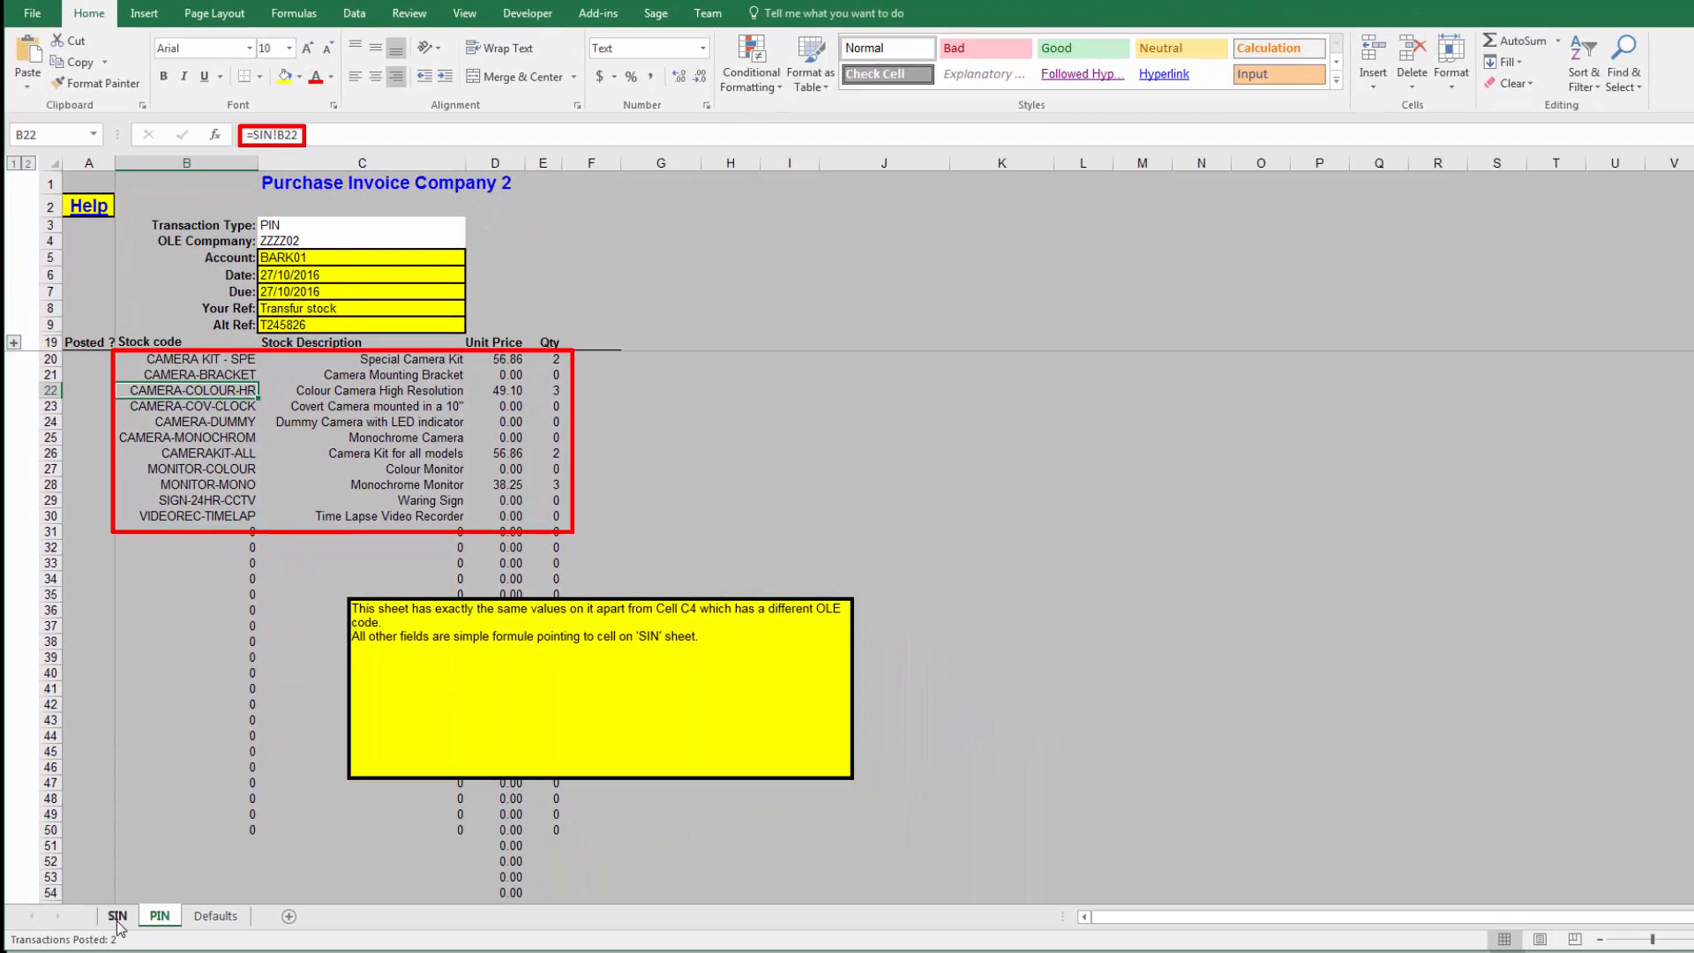
Step: Return to the SIN sheet, start posting its transaction with the add-in, and reposition the posting summary window
left_click(117, 916)
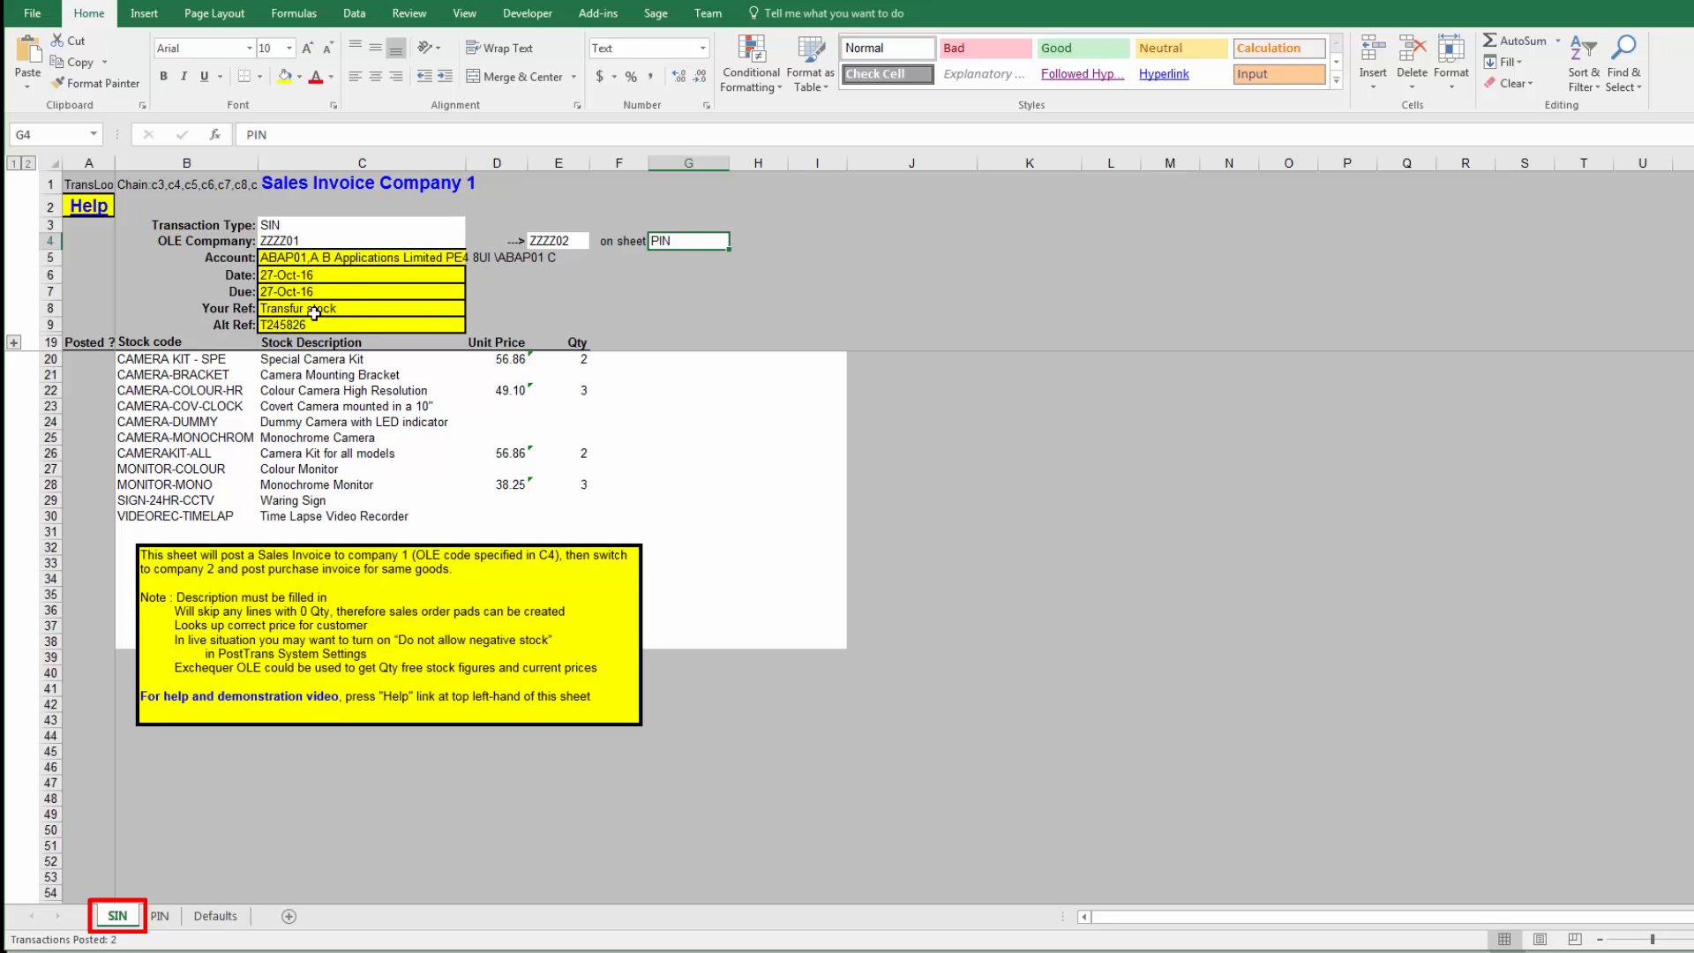
left_click(606, 16)
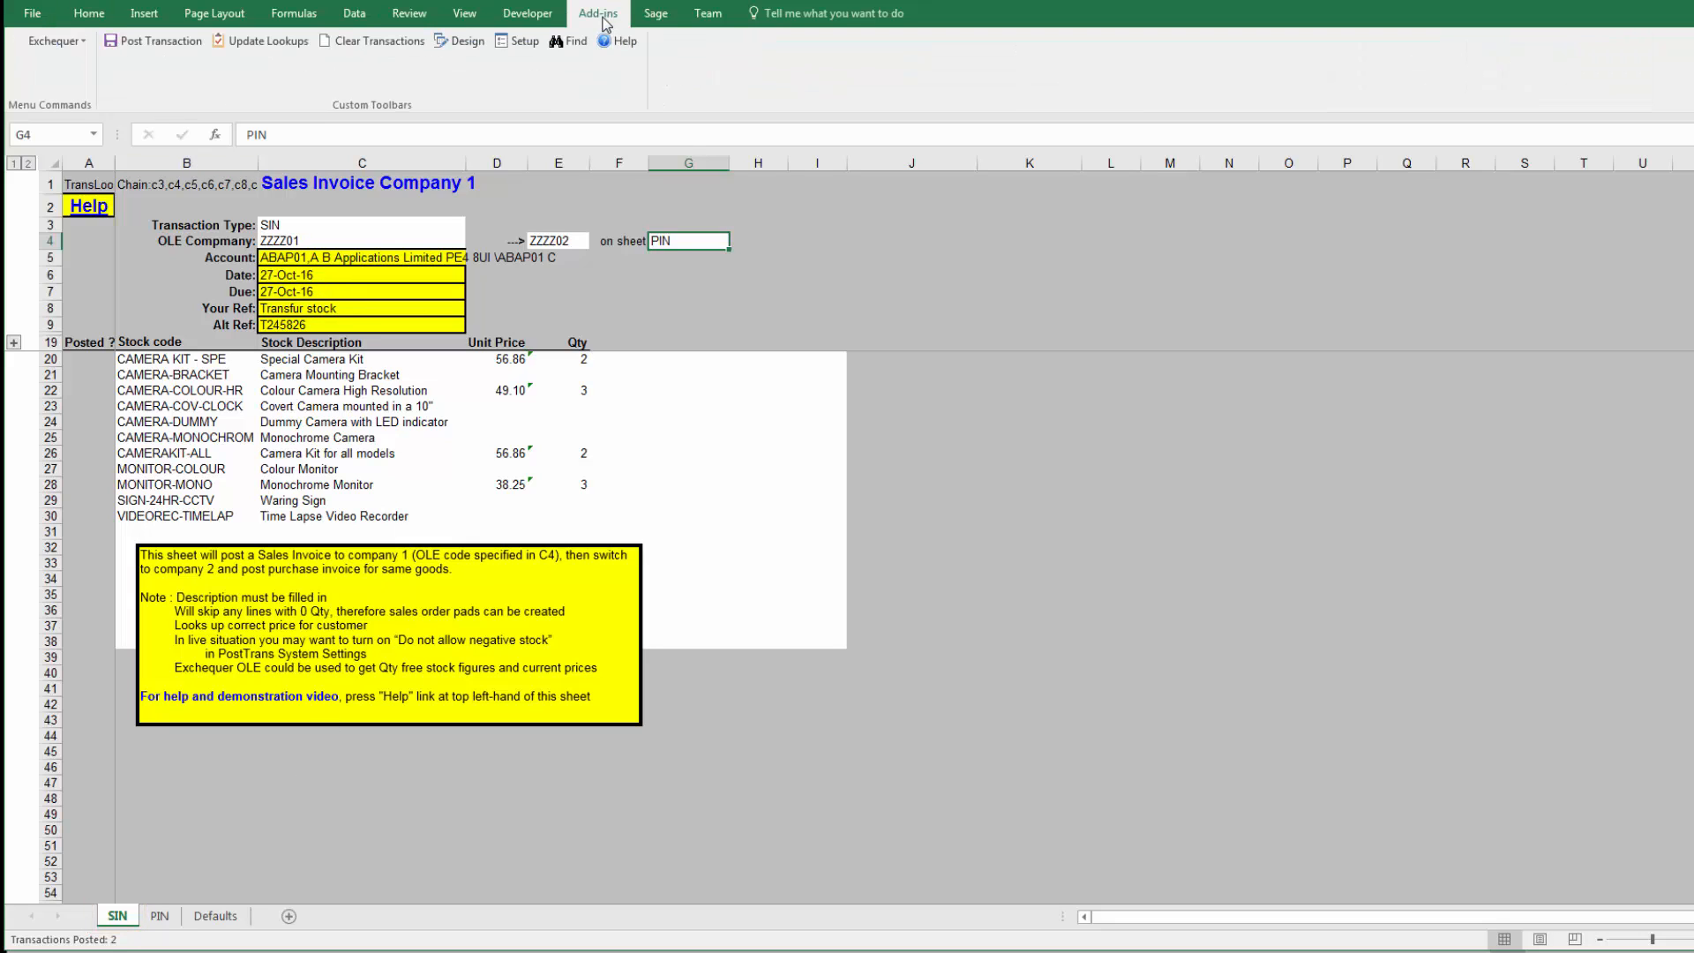
left_click(146, 43)
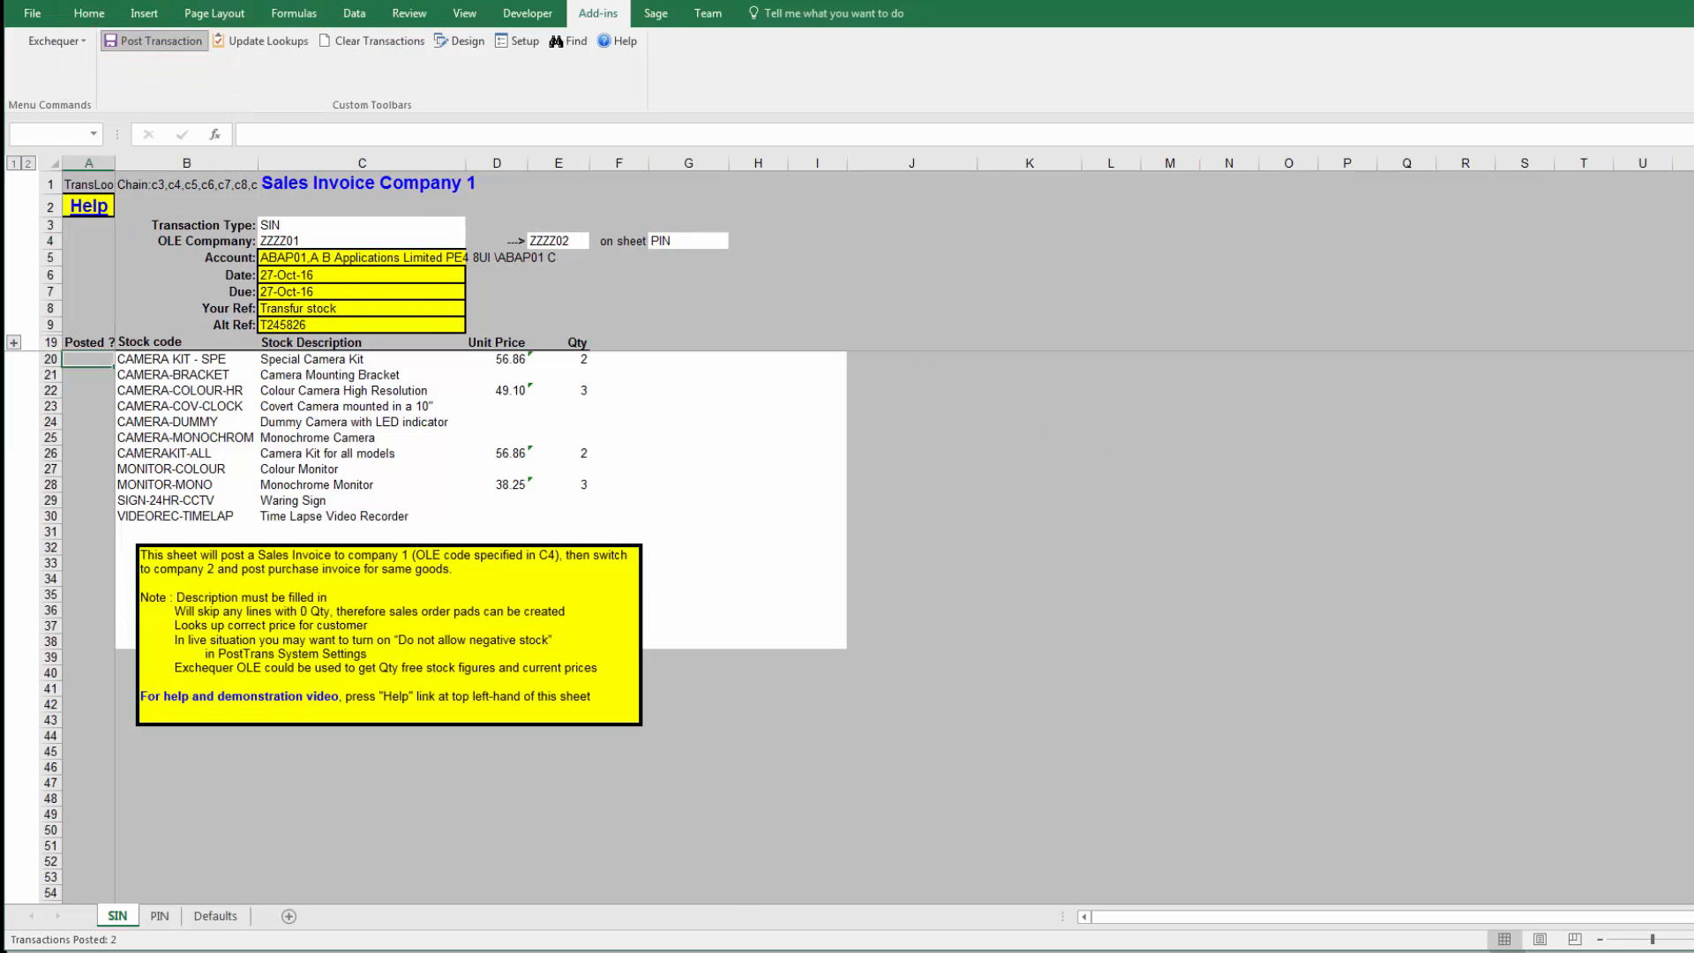
left_click_drag(753, 320, 855, 196)
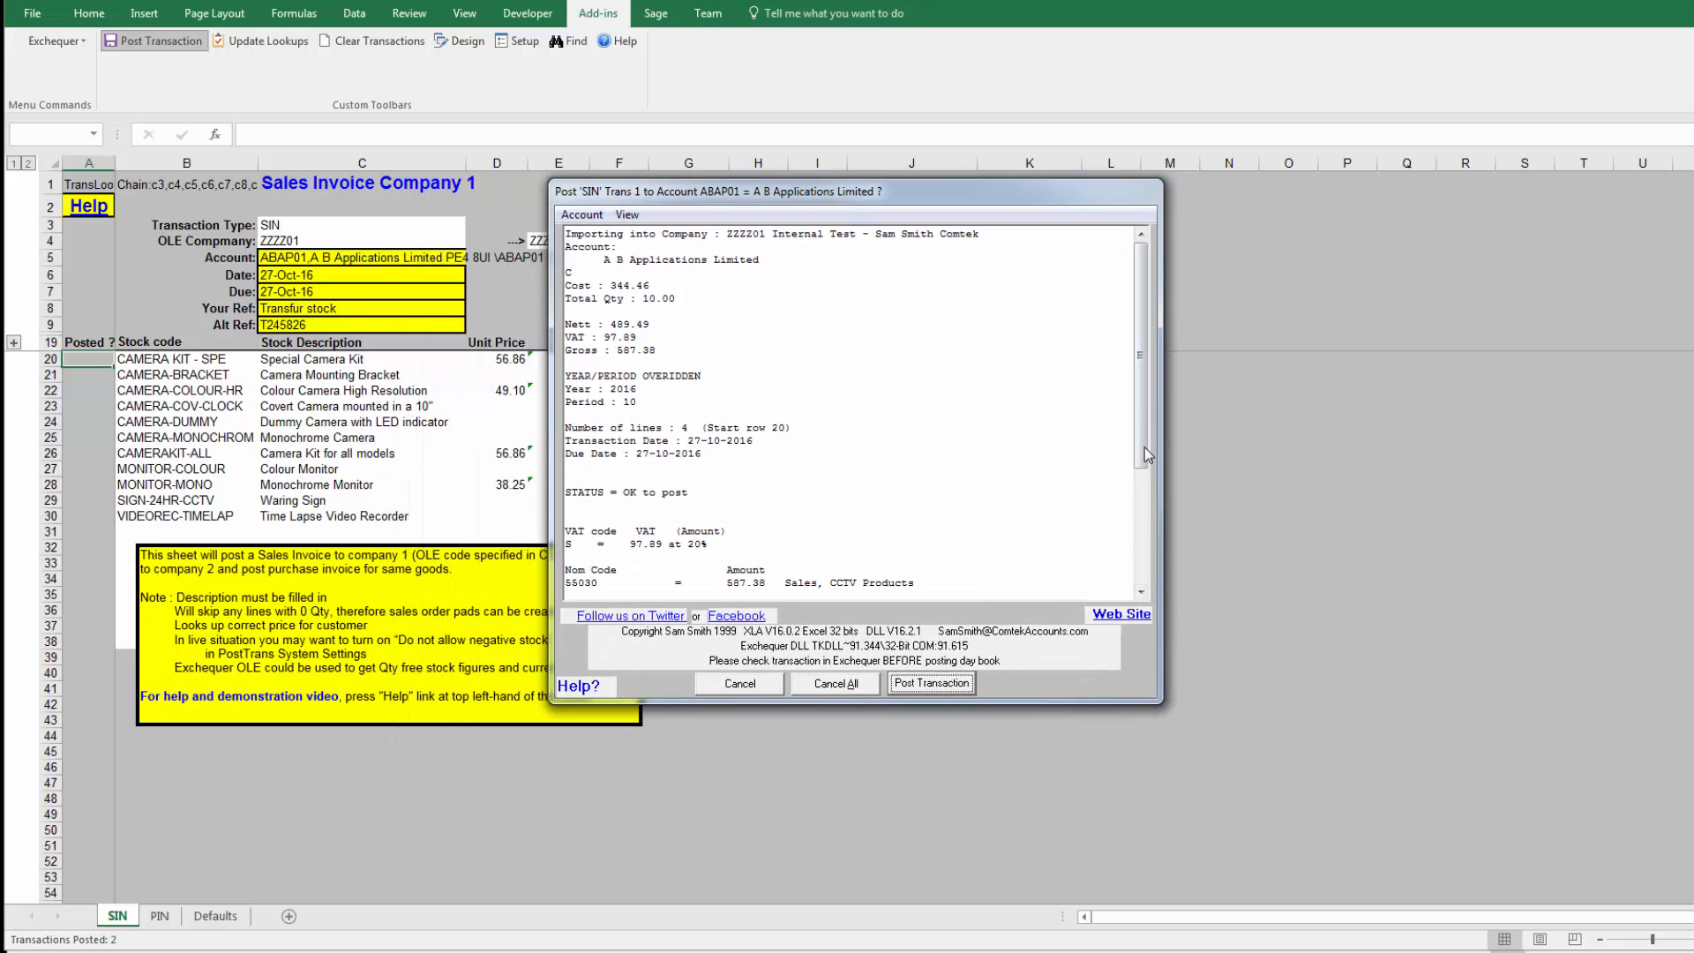
Step: Review the SIN summary, check its company code against the sheet, and post the sales invoice to company ZZZZ01
scroll(787, 570, "down", 5)
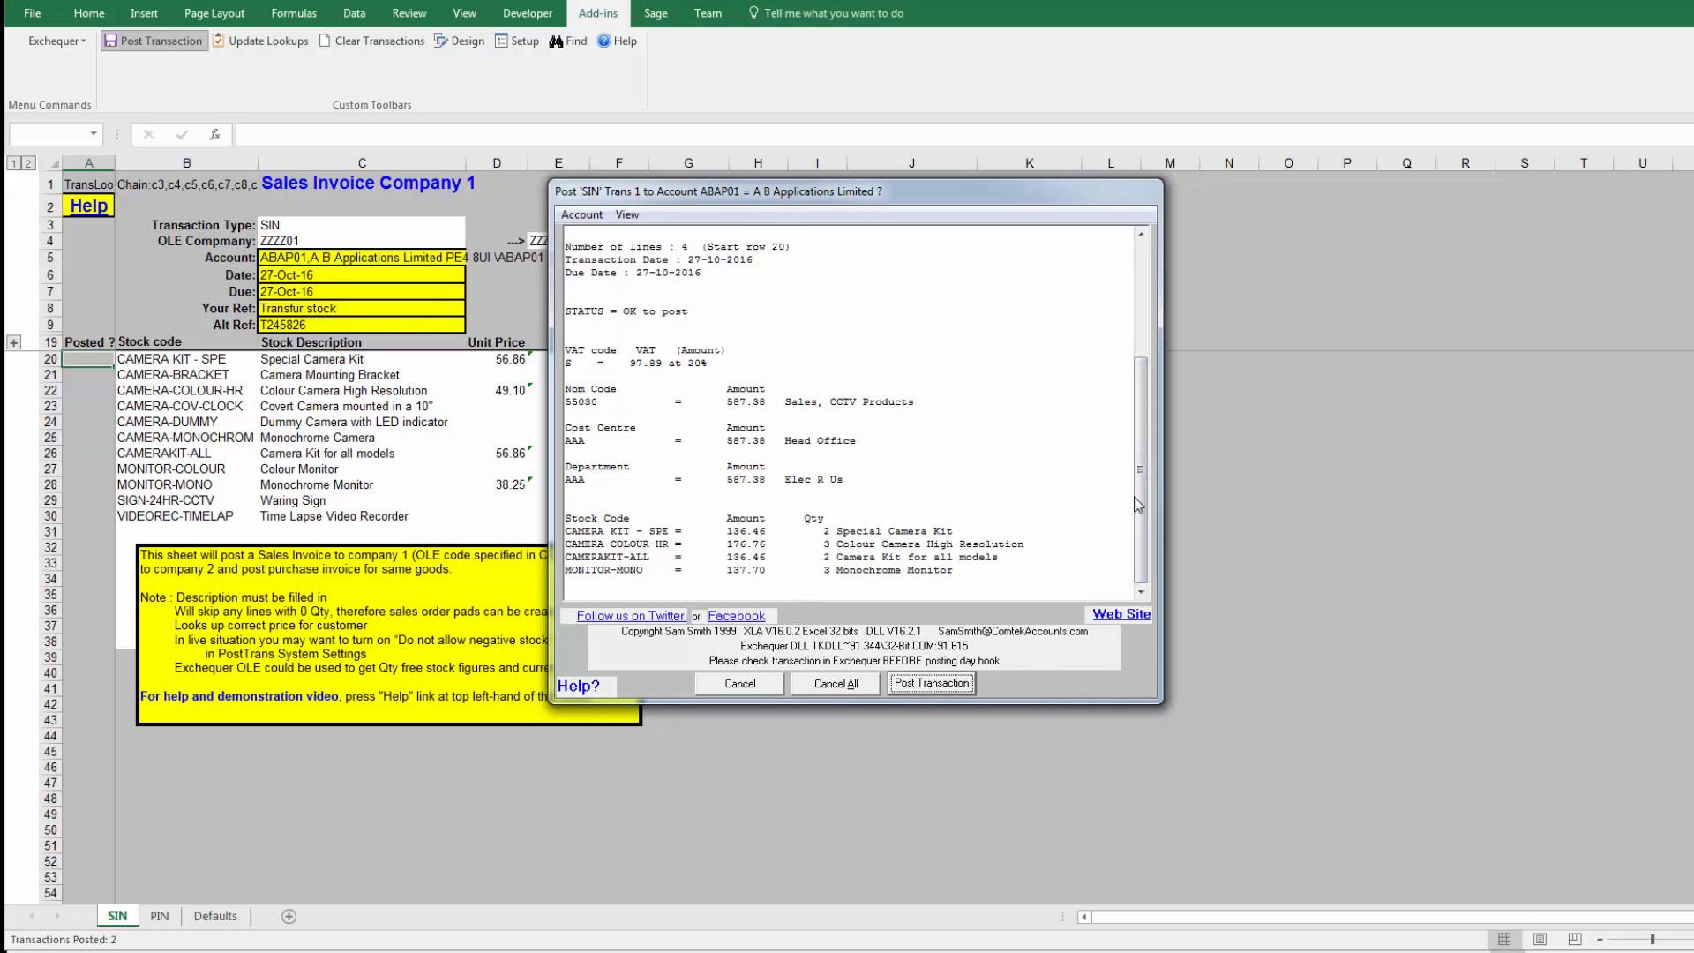
left_click_drag(1137, 505, 1138, 388)
left_click_drag(726, 233, 770, 235)
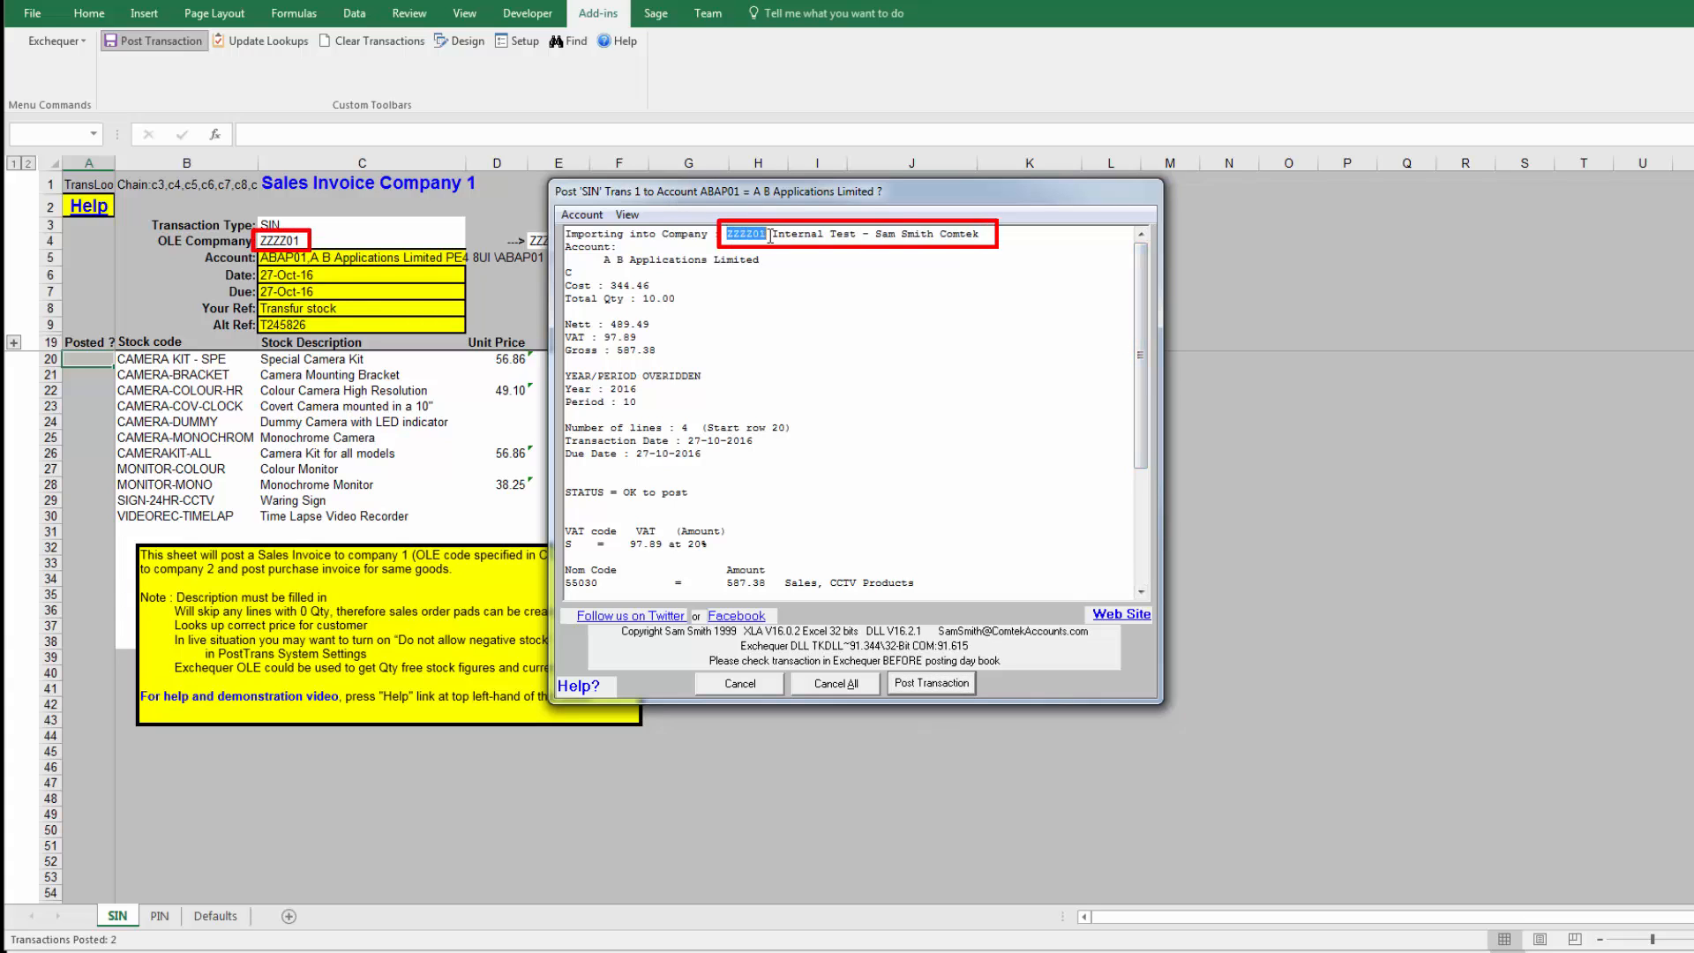
left_click(932, 684)
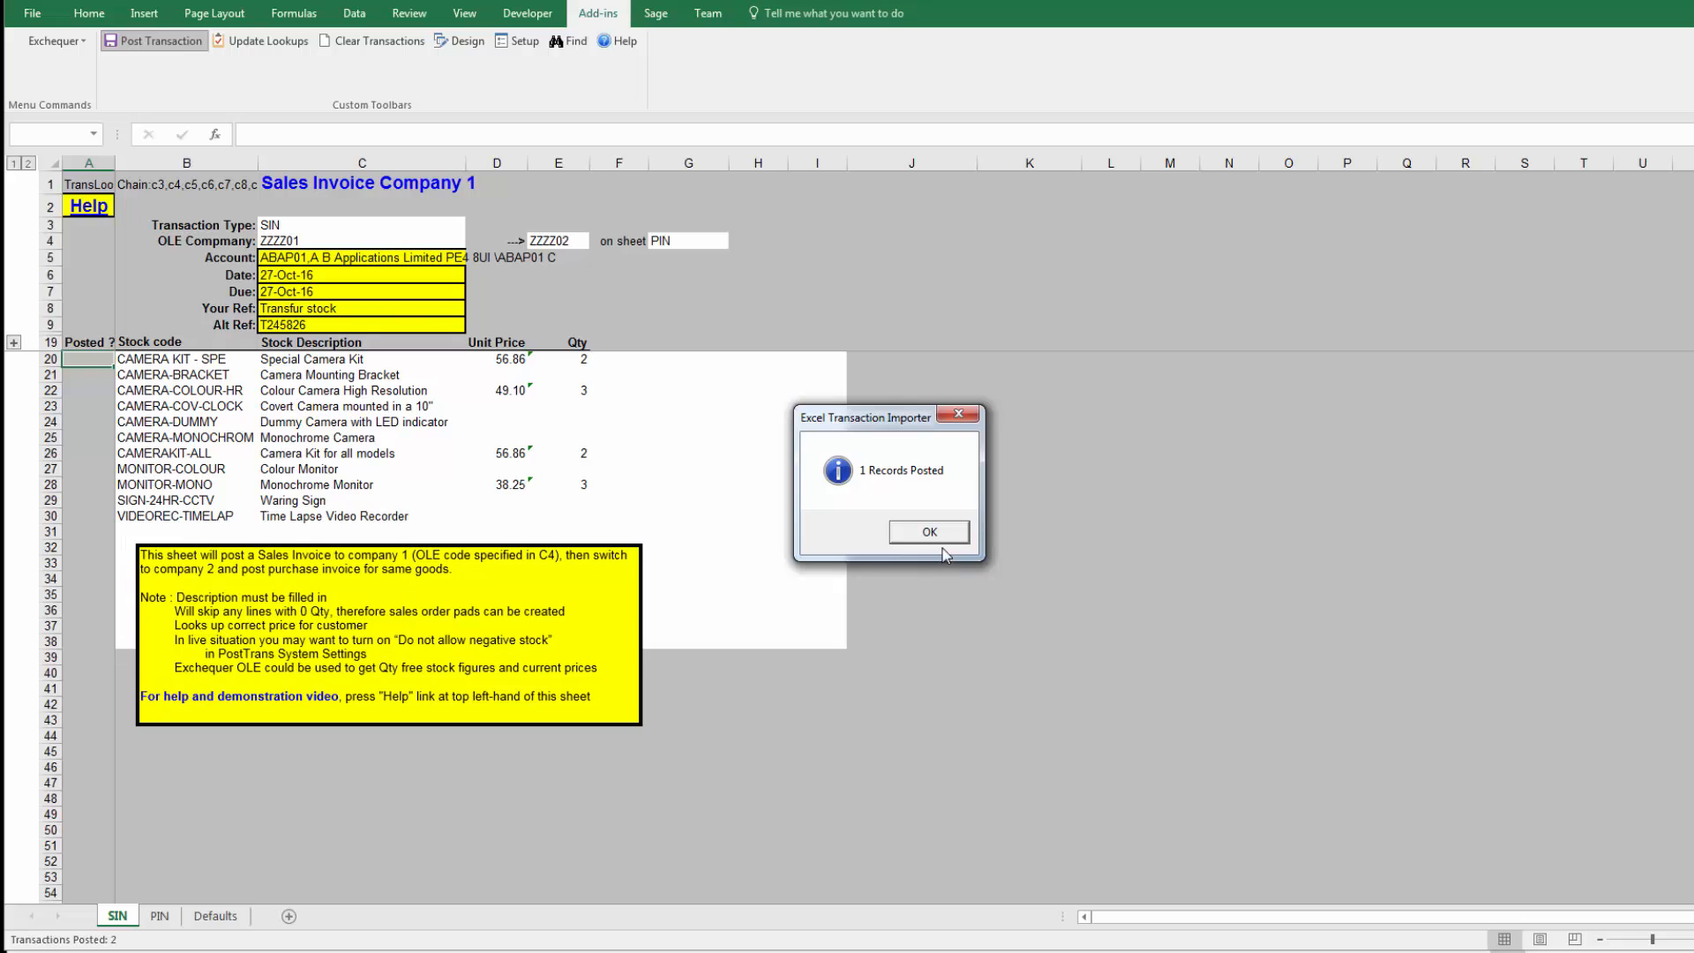
left_click(942, 535)
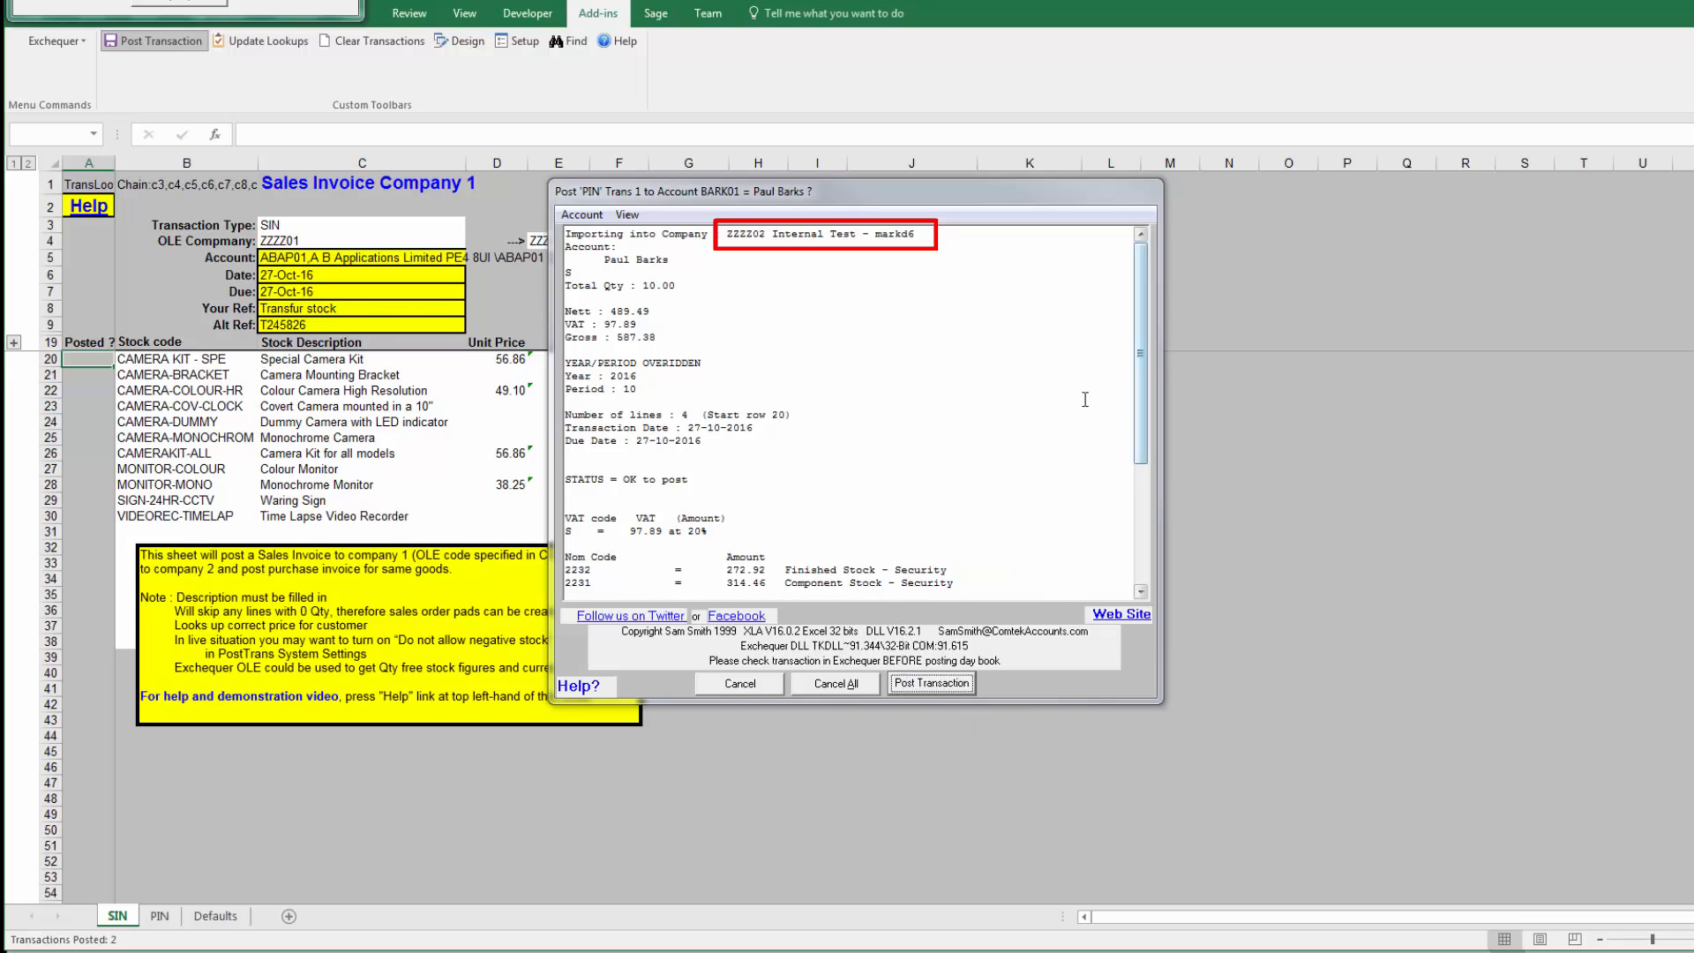
Step: Check the company code in the PIN summary, post the purchase invoice to company ZZZZ02, and return to the SIN sheet
left_click_drag(726, 234, 767, 233)
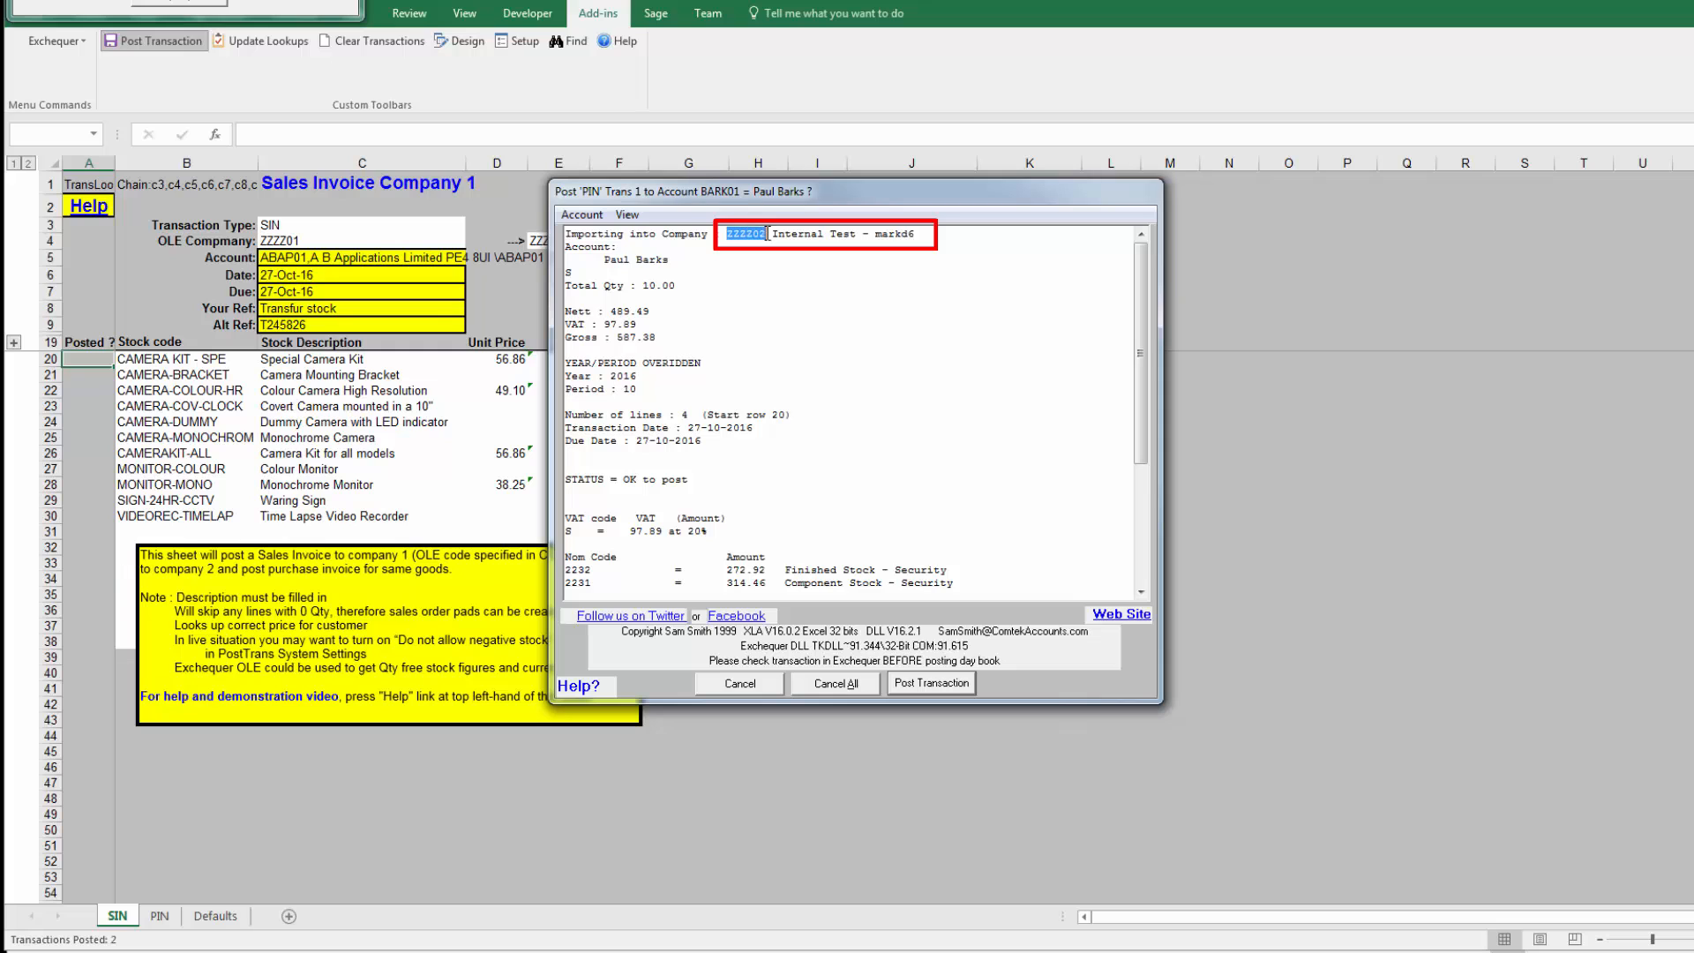
left_click_drag(1143, 453, 1138, 595)
left_click(933, 684)
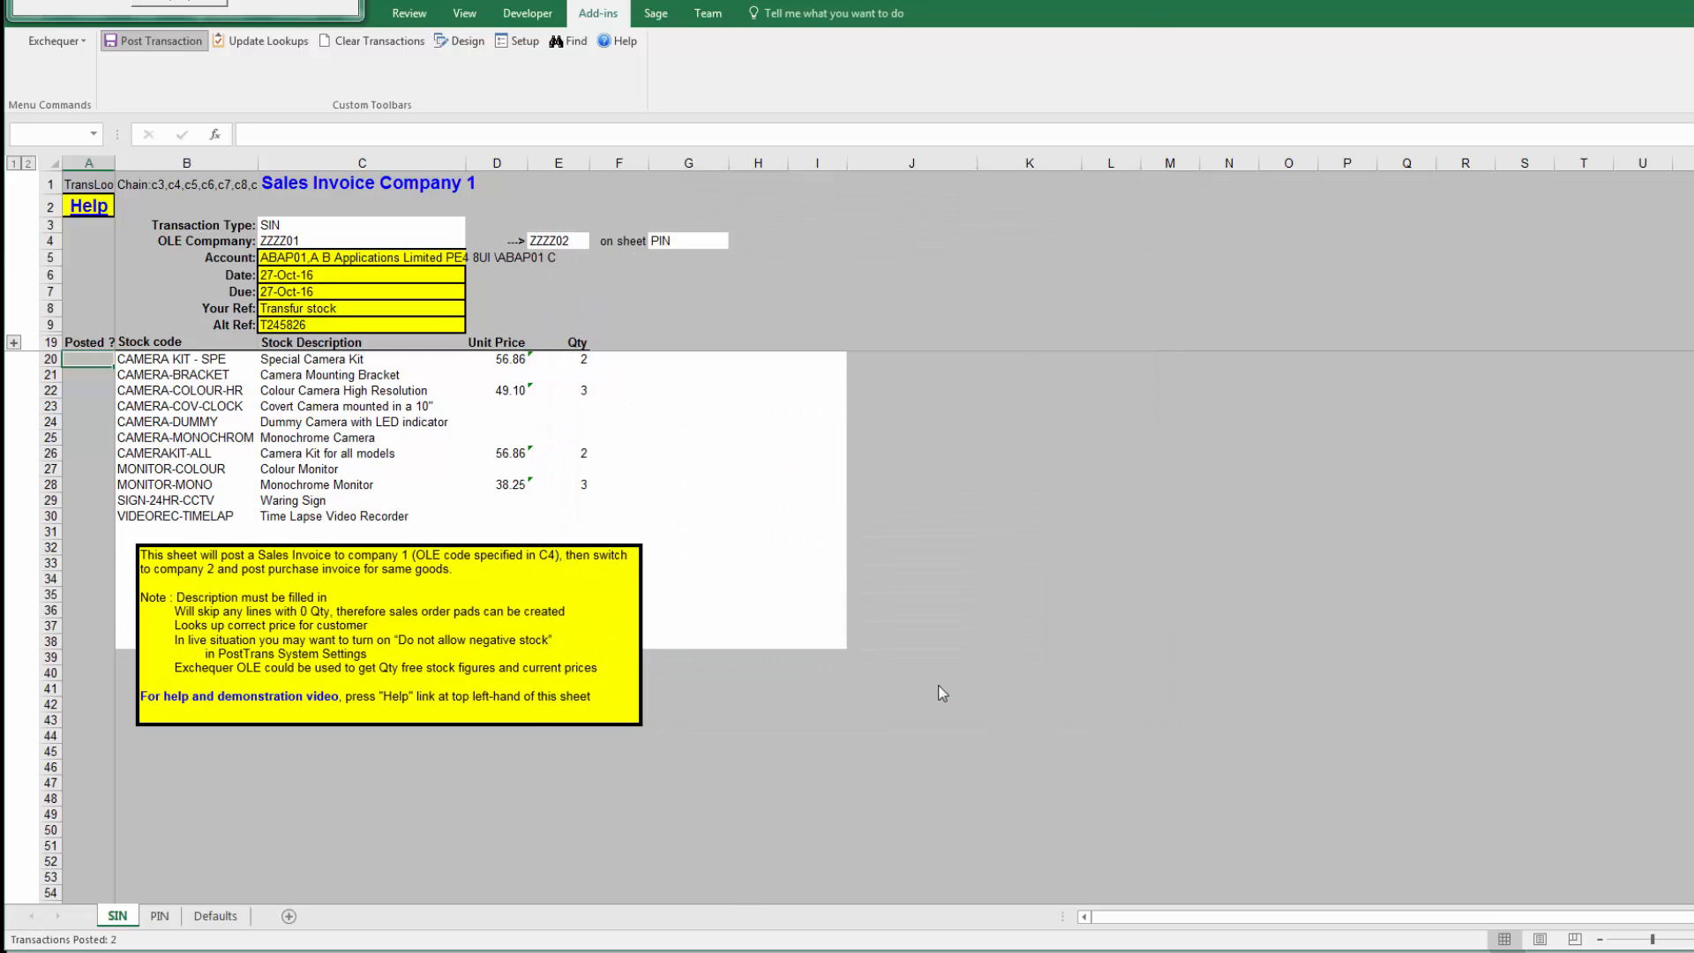
left_click(929, 532)
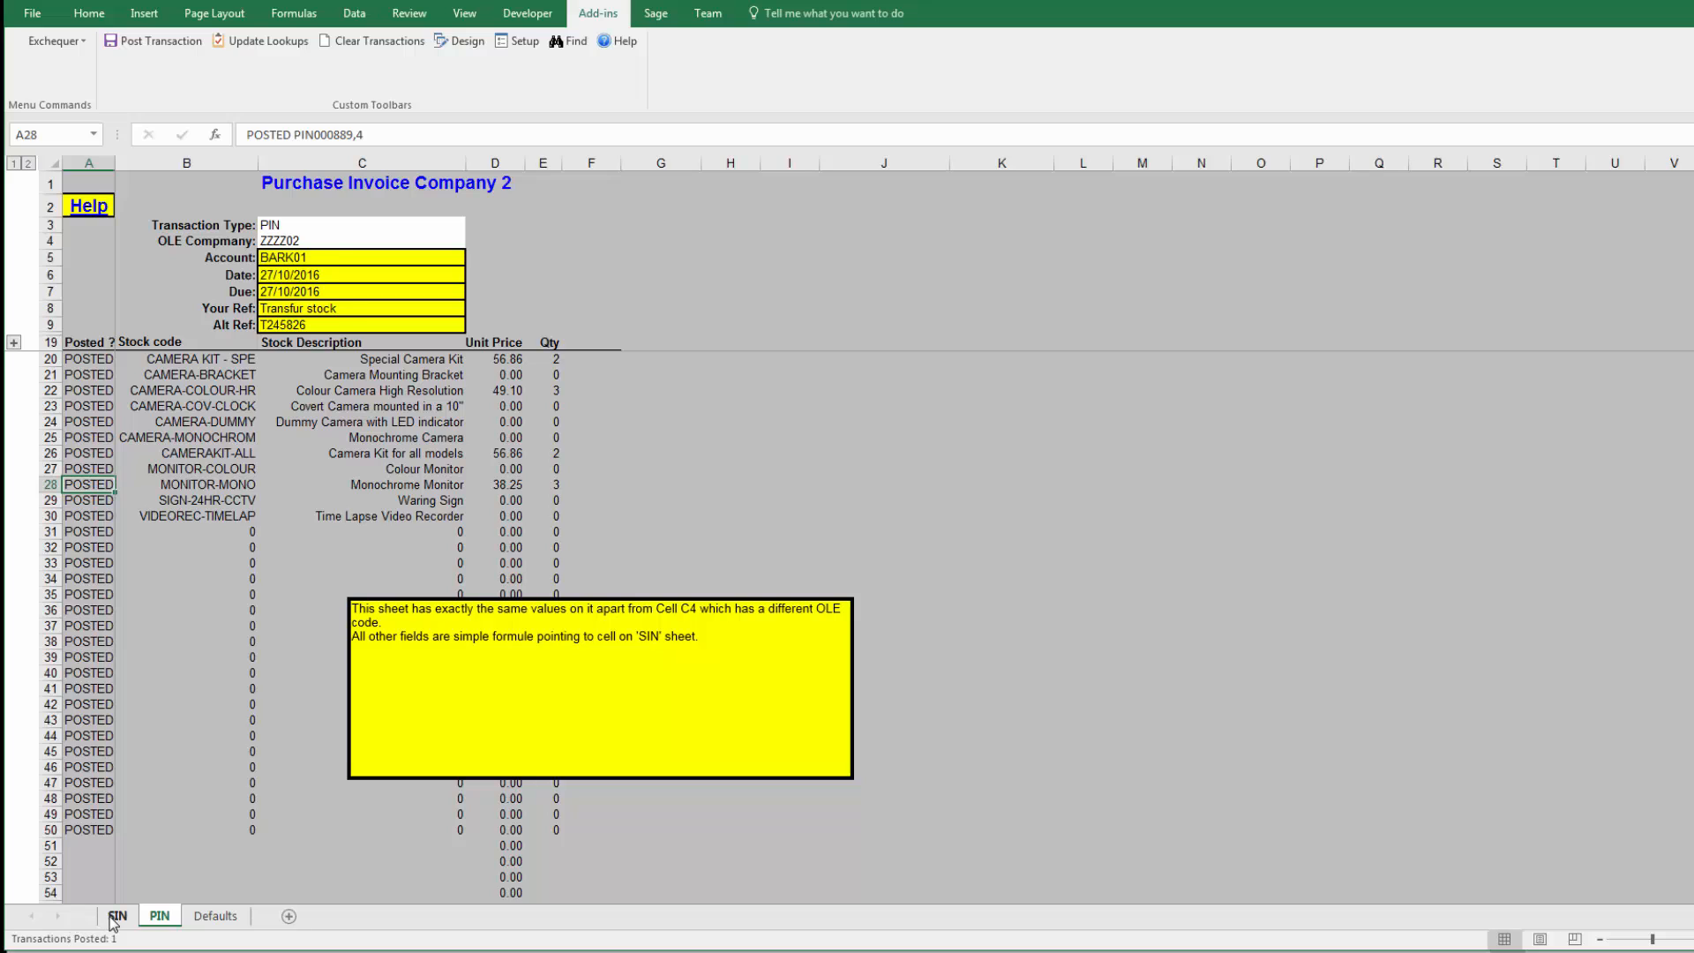
left_click(118, 916)
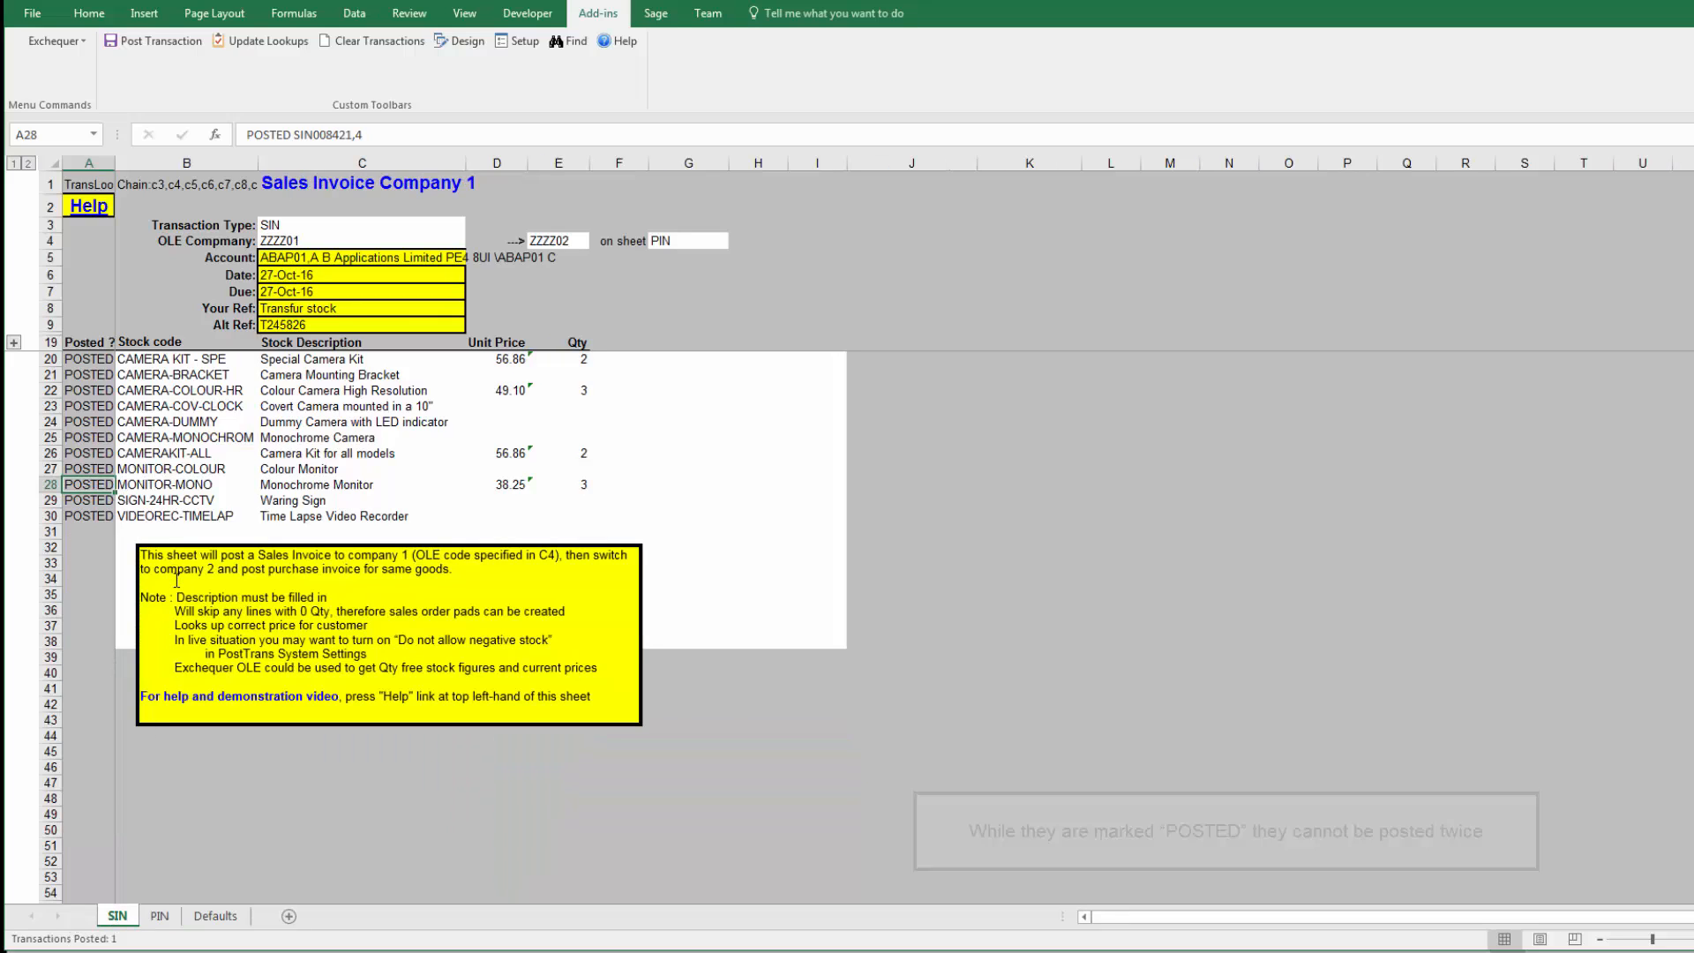
left_click(887, 657)
Step: Switch to Exchequer for company ZZZZ01 and select the last invoice at the end of the Sales Transactions daybook
key("alt+Tab")
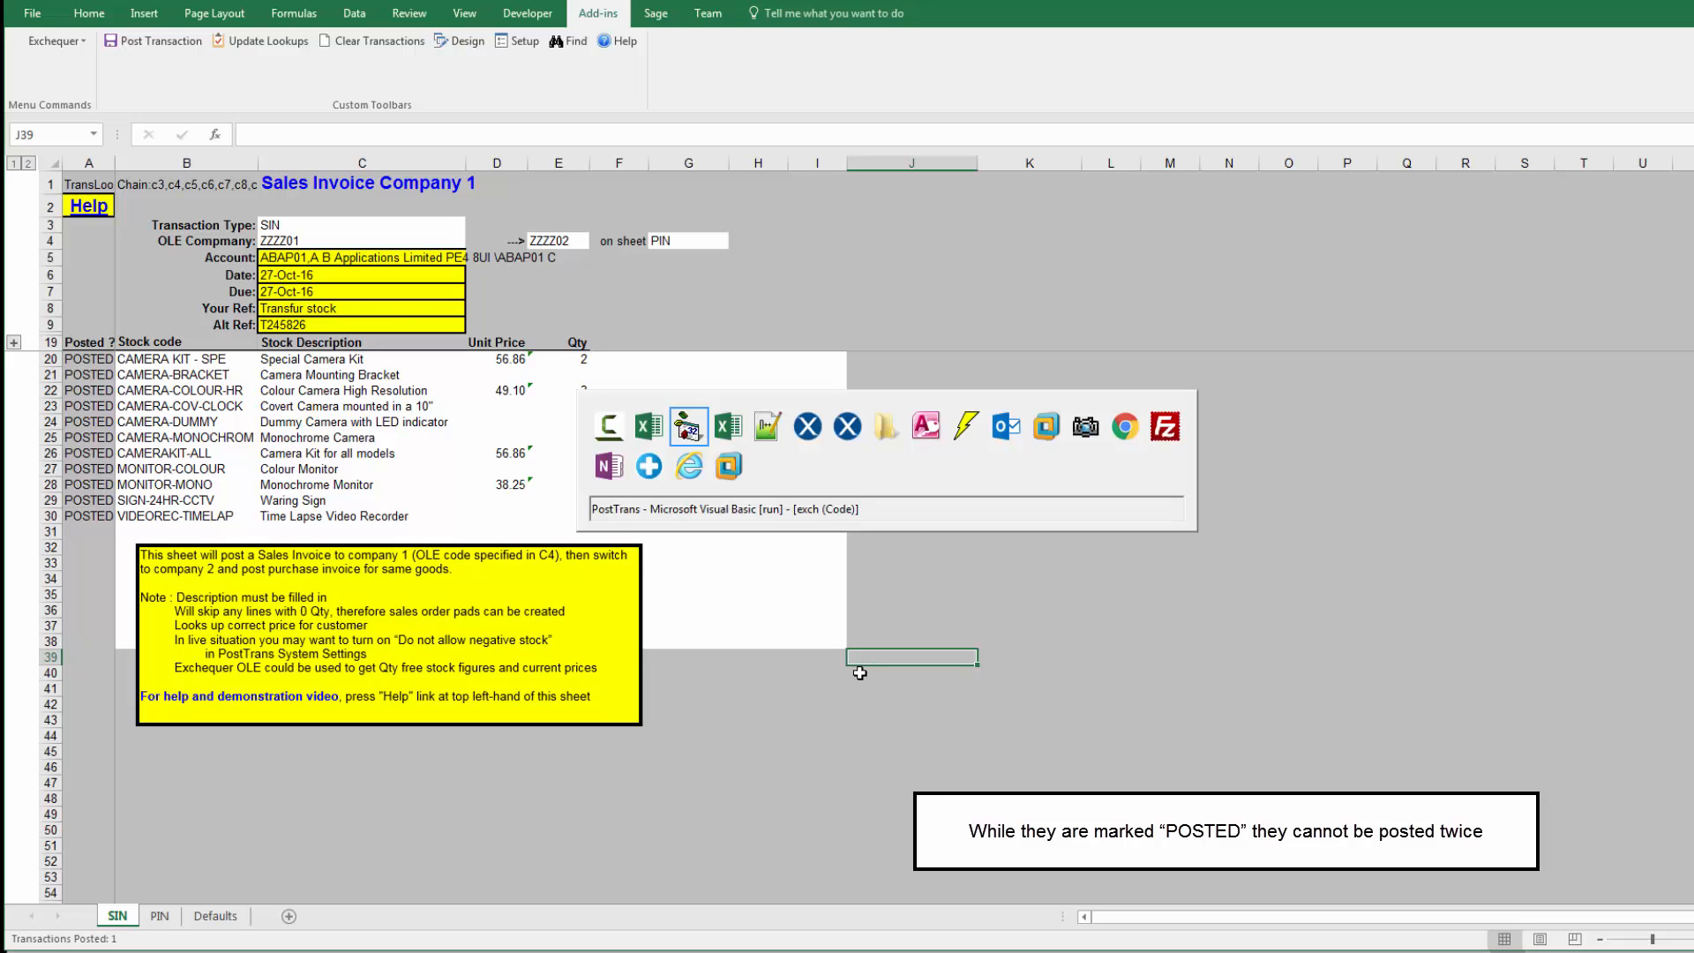
key("alt+Tab")
key("alt+Tab")
key("alt+Tab")
key("alt+Tab")
key("alt+Tab")
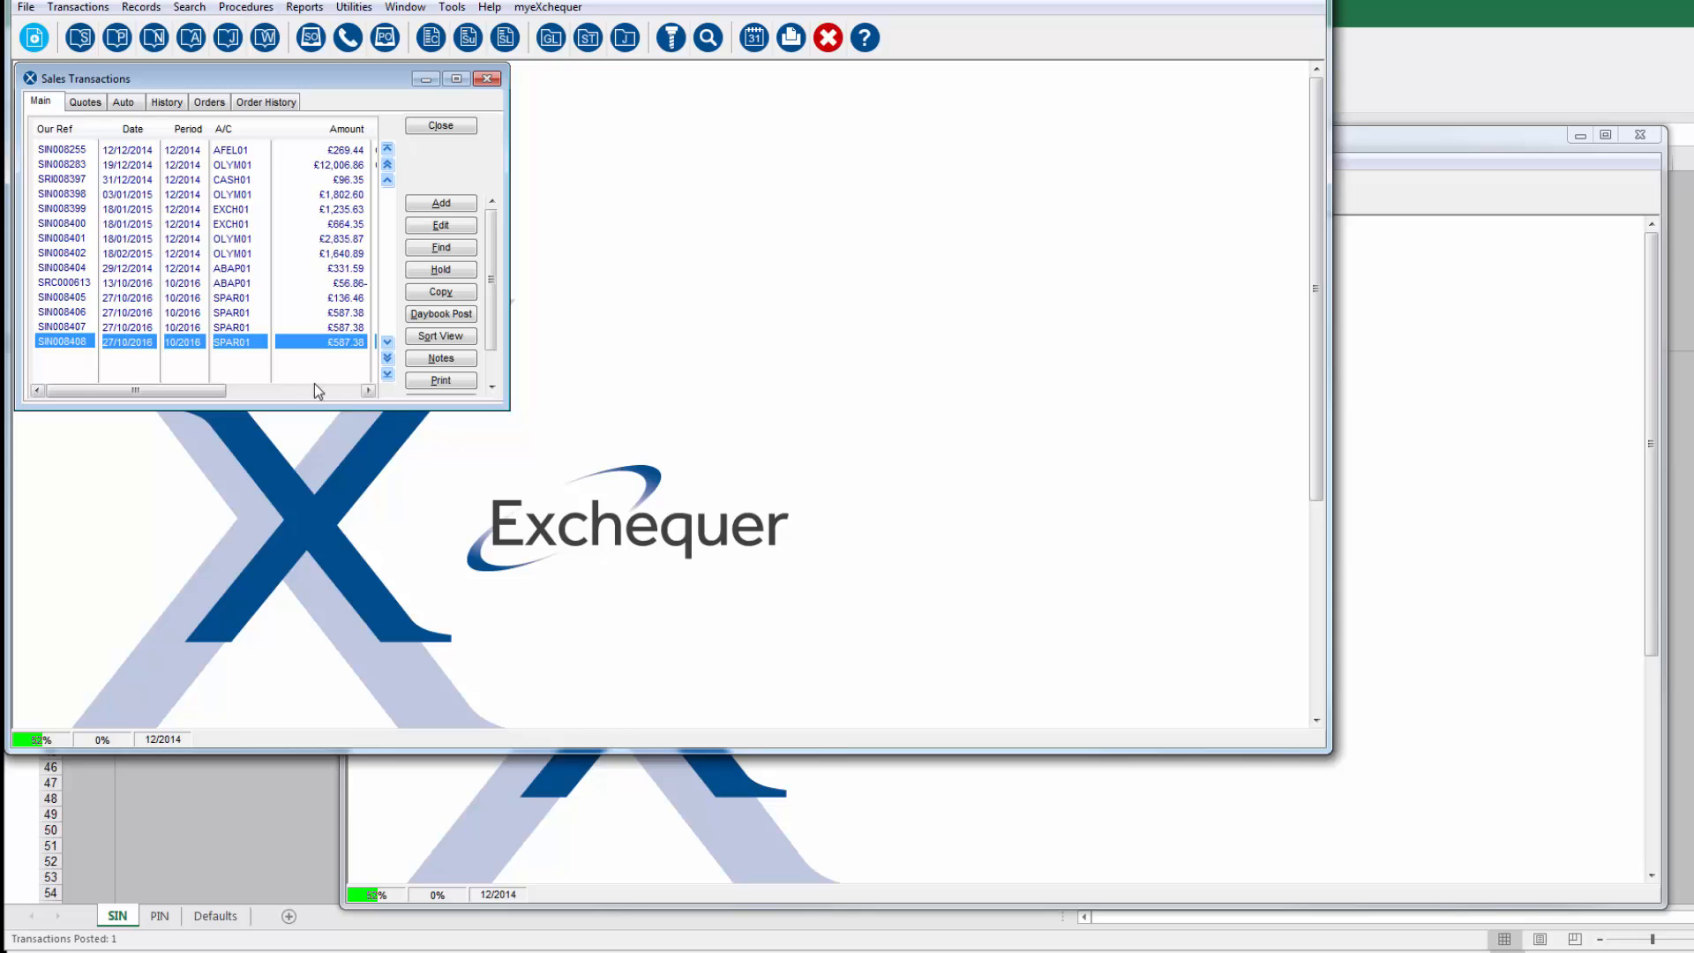
left_click(387, 374)
left_click(344, 374)
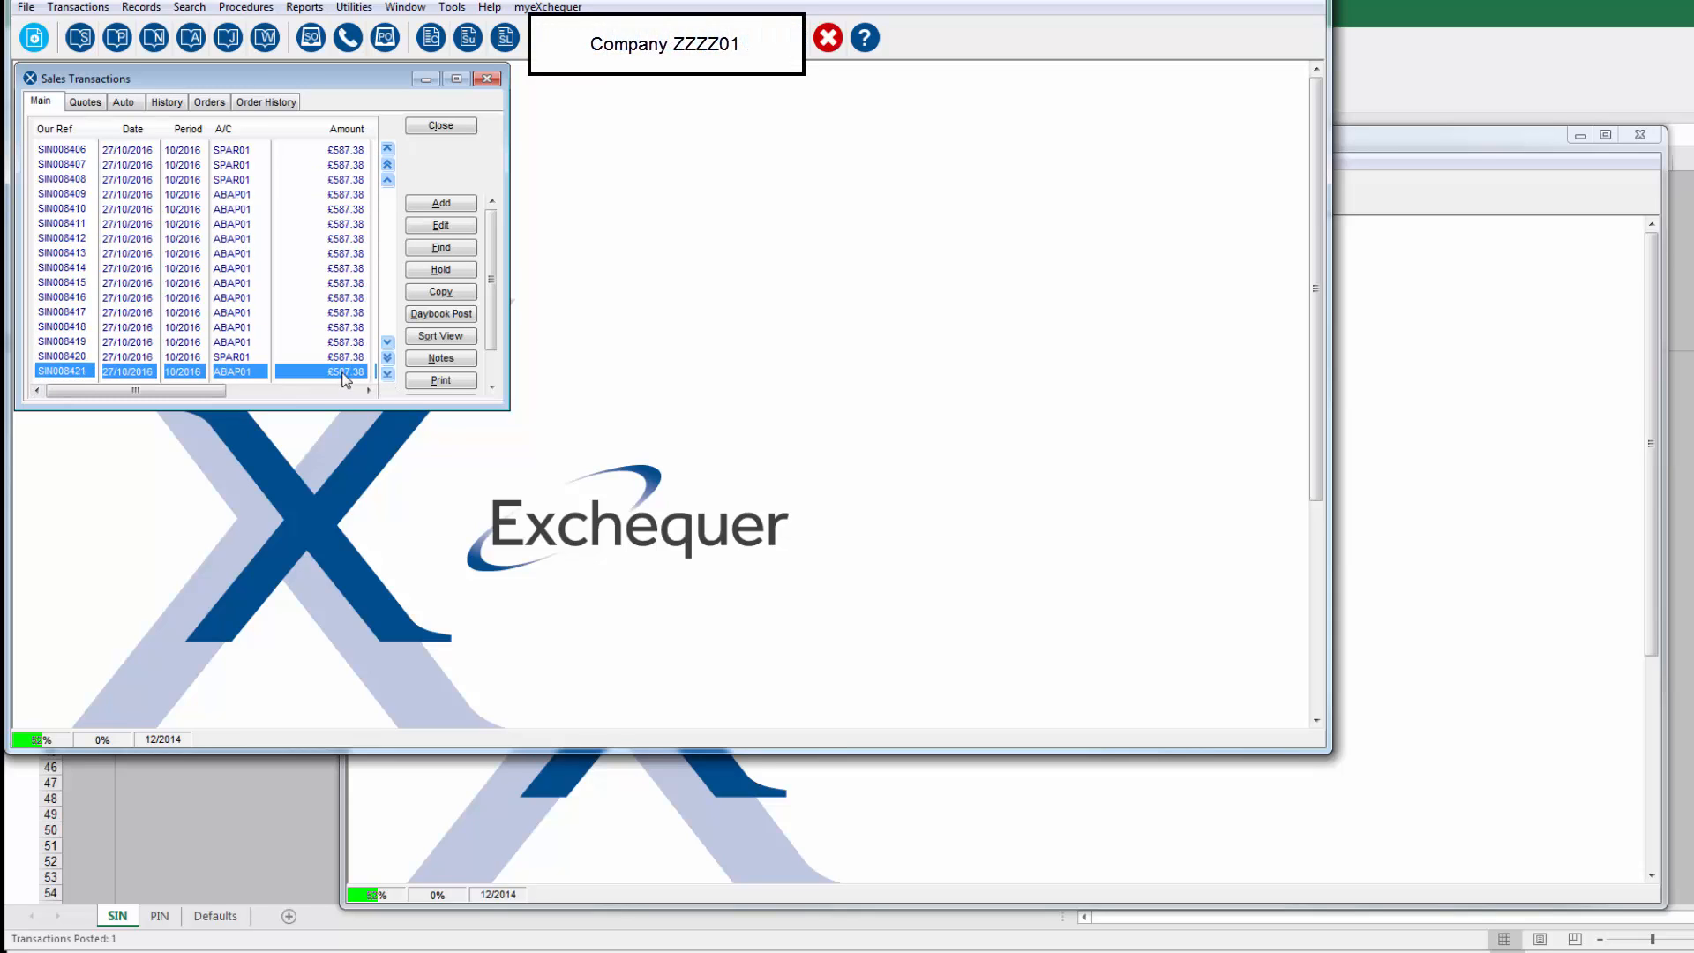
Step: Review and close the selected sales invoice in company ZZZZ01, and open the last purchase invoice in company ZZZZ02 to compare its lines
double_click(344, 374)
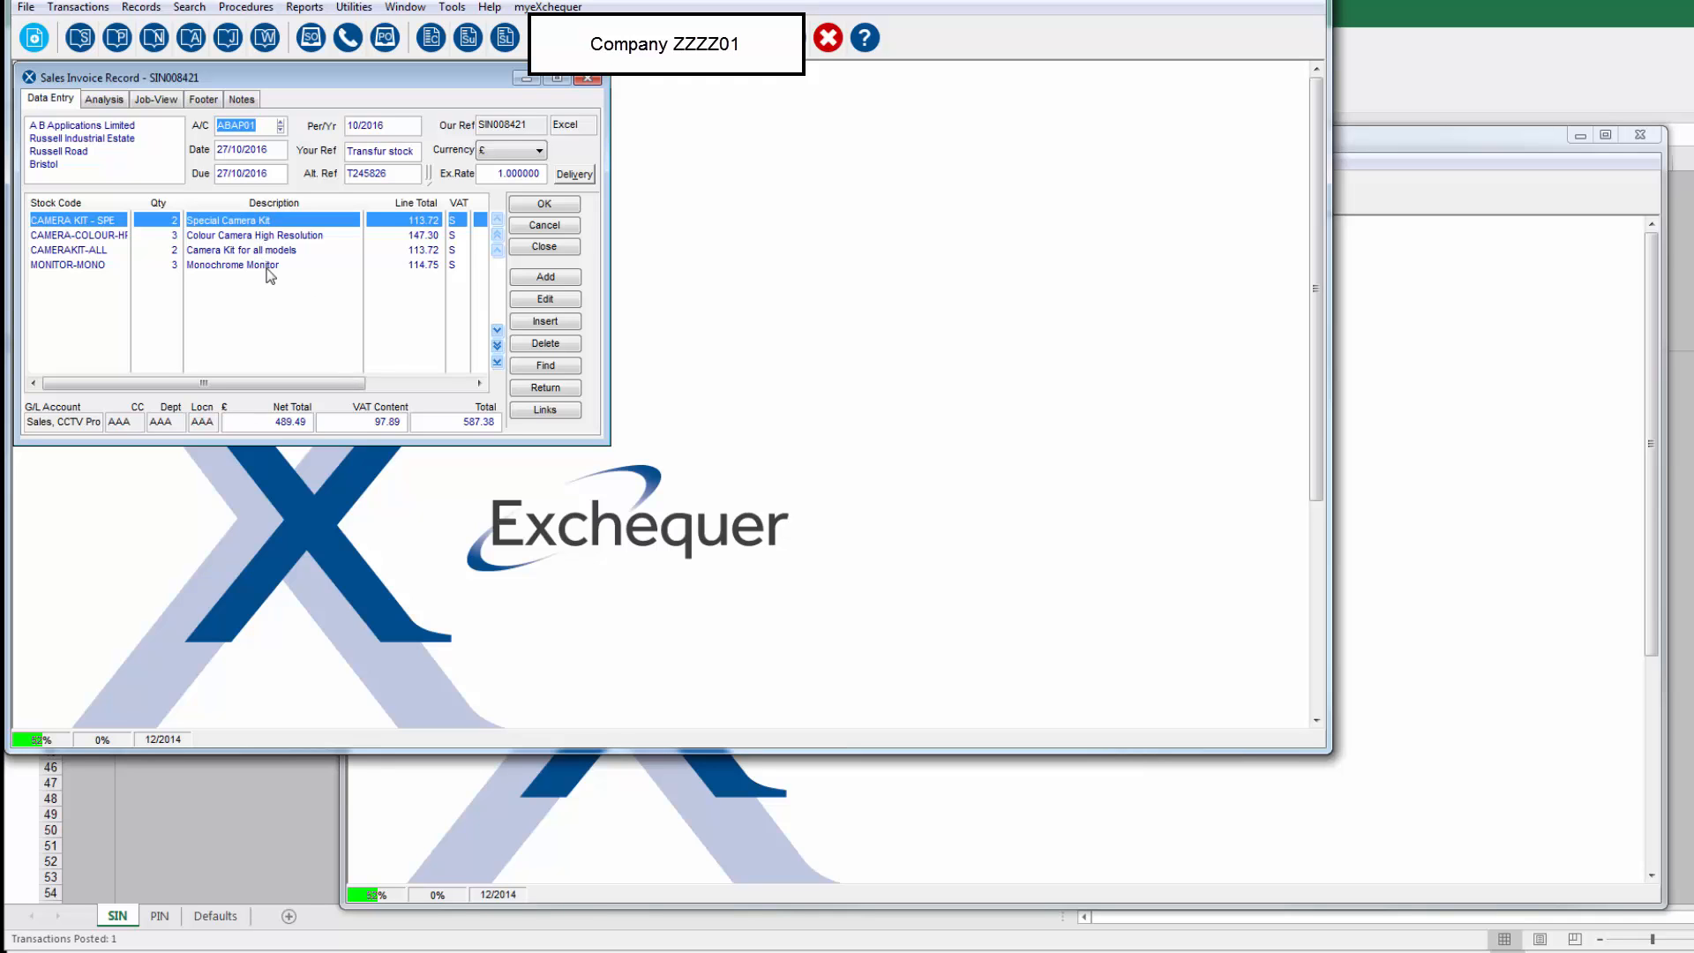
left_click(544, 246)
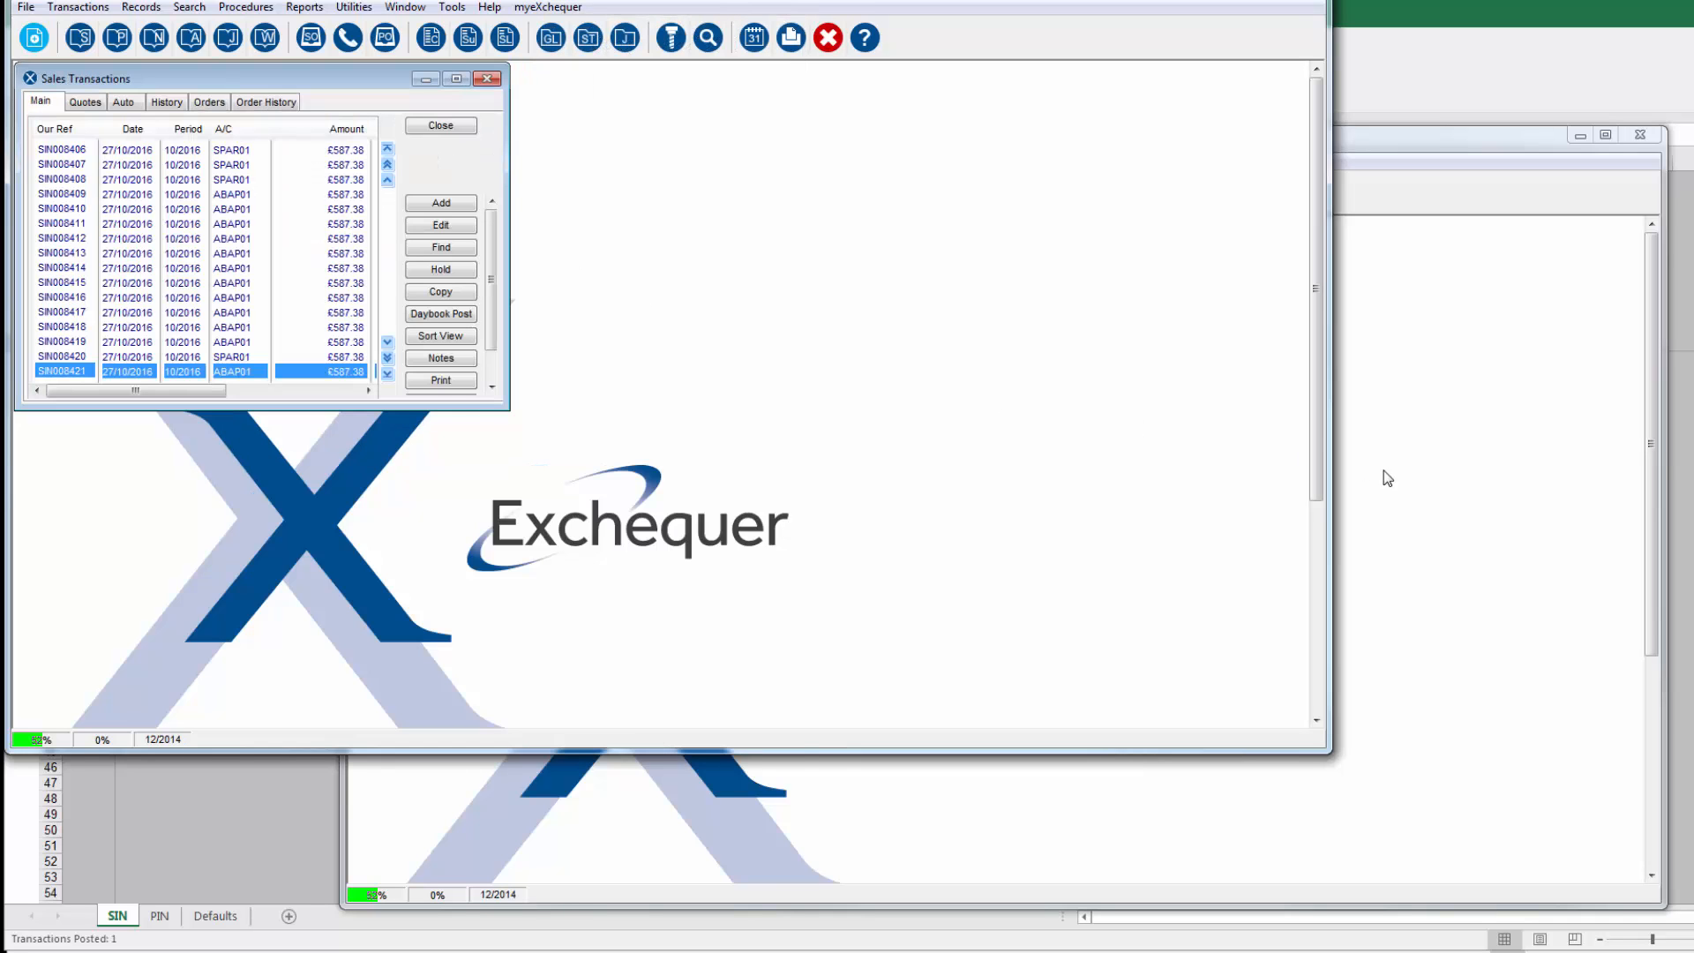
left_click(1383, 471)
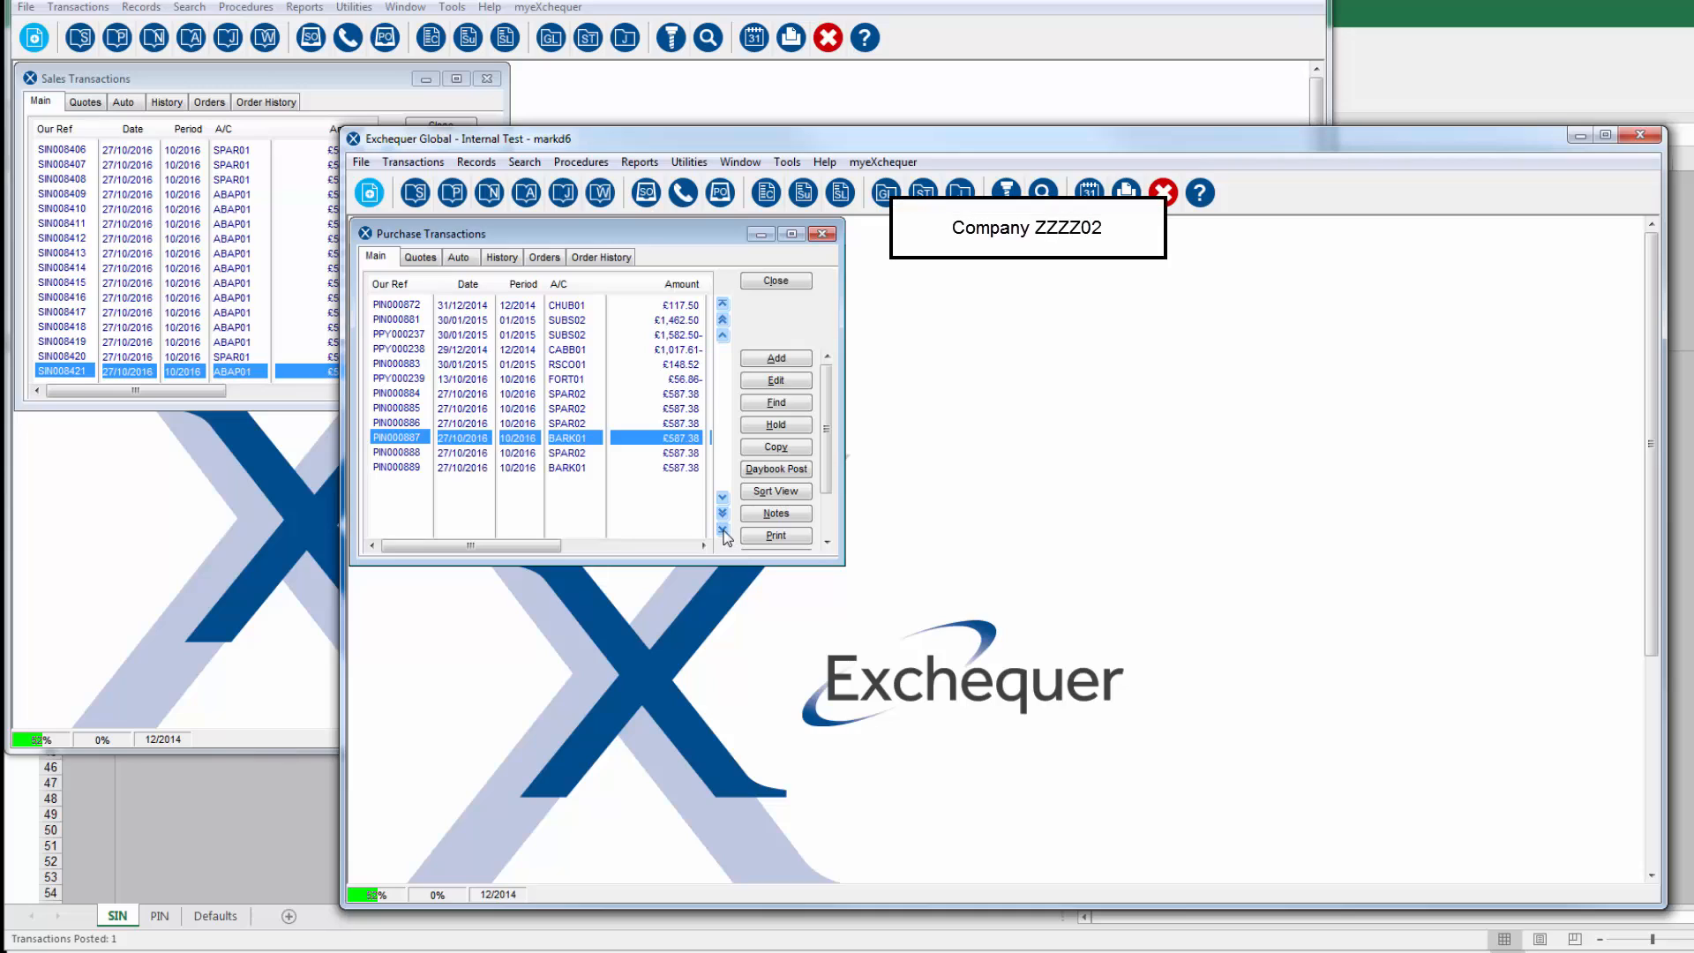
left_click(664, 470)
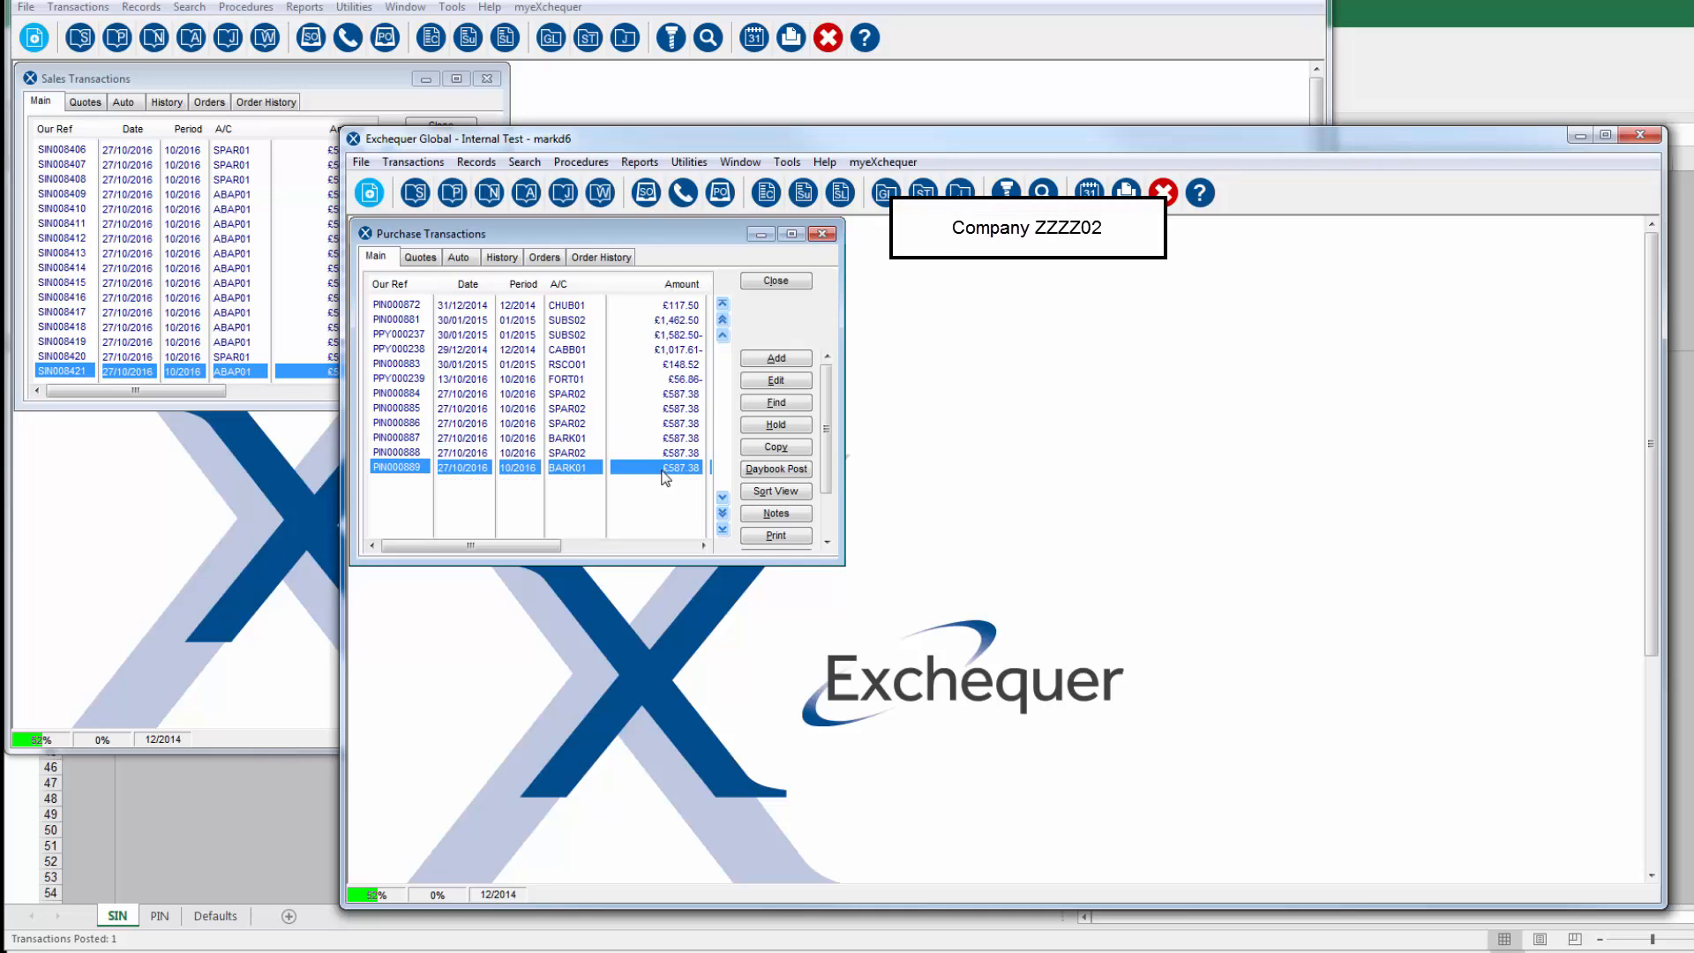
double_click(664, 468)
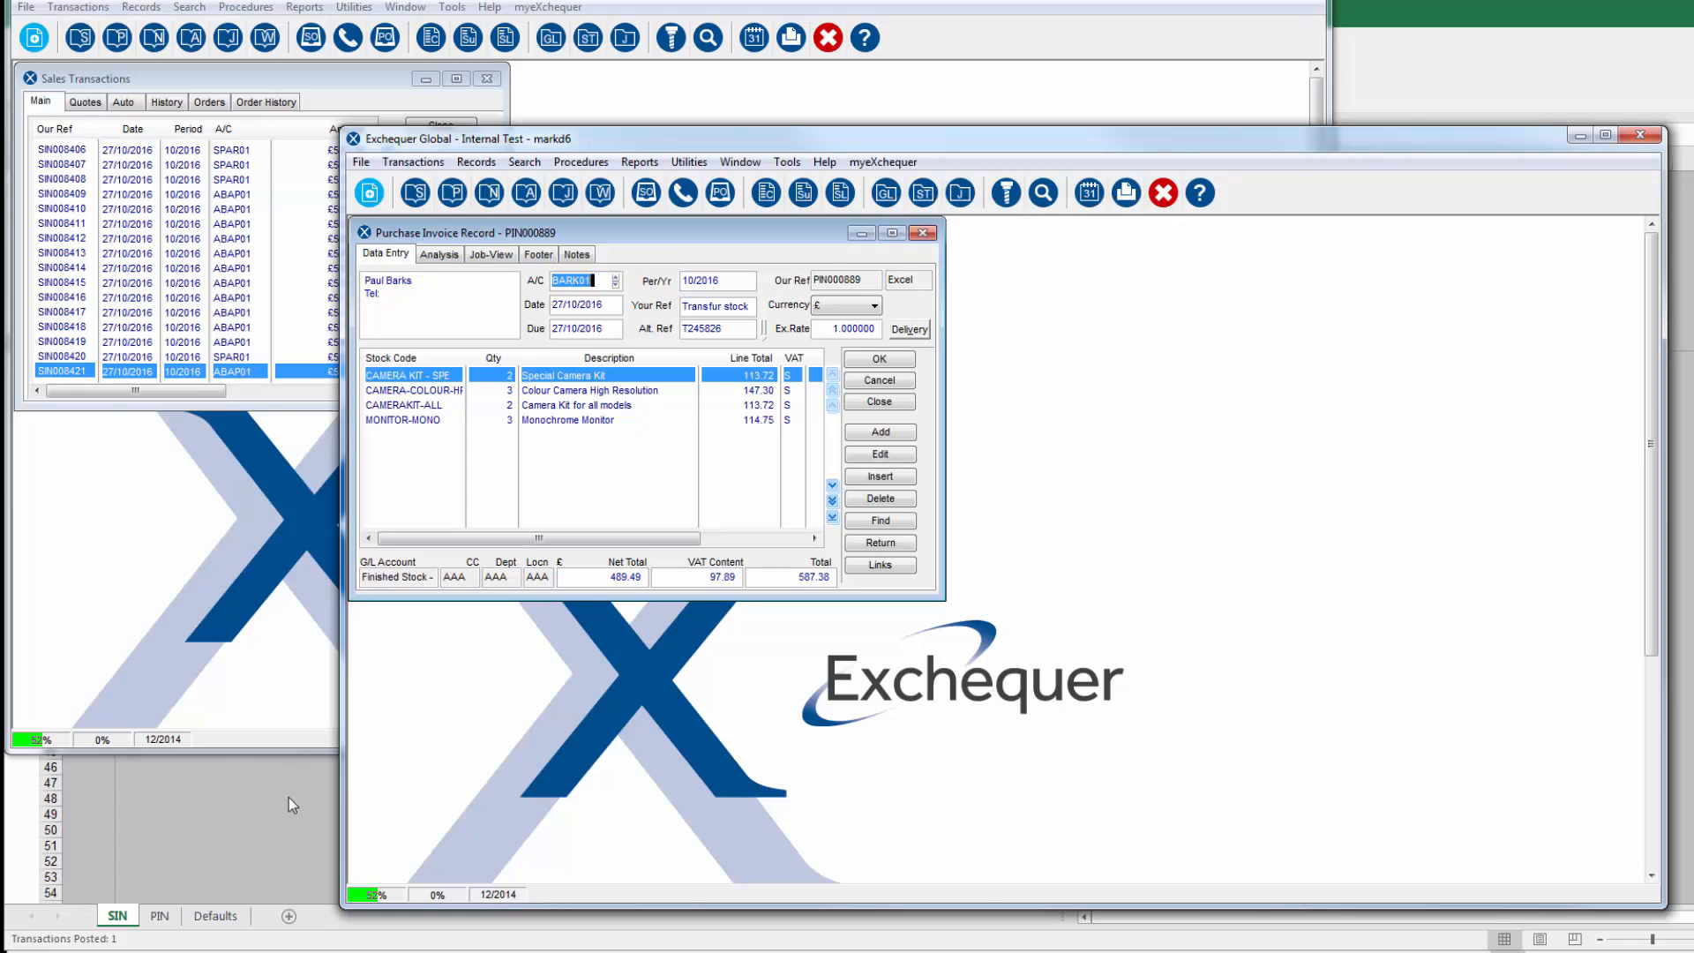
Step: Switch back to the SIN sheet in Excel and select the transaction type value in cell C3
left_click(221, 812)
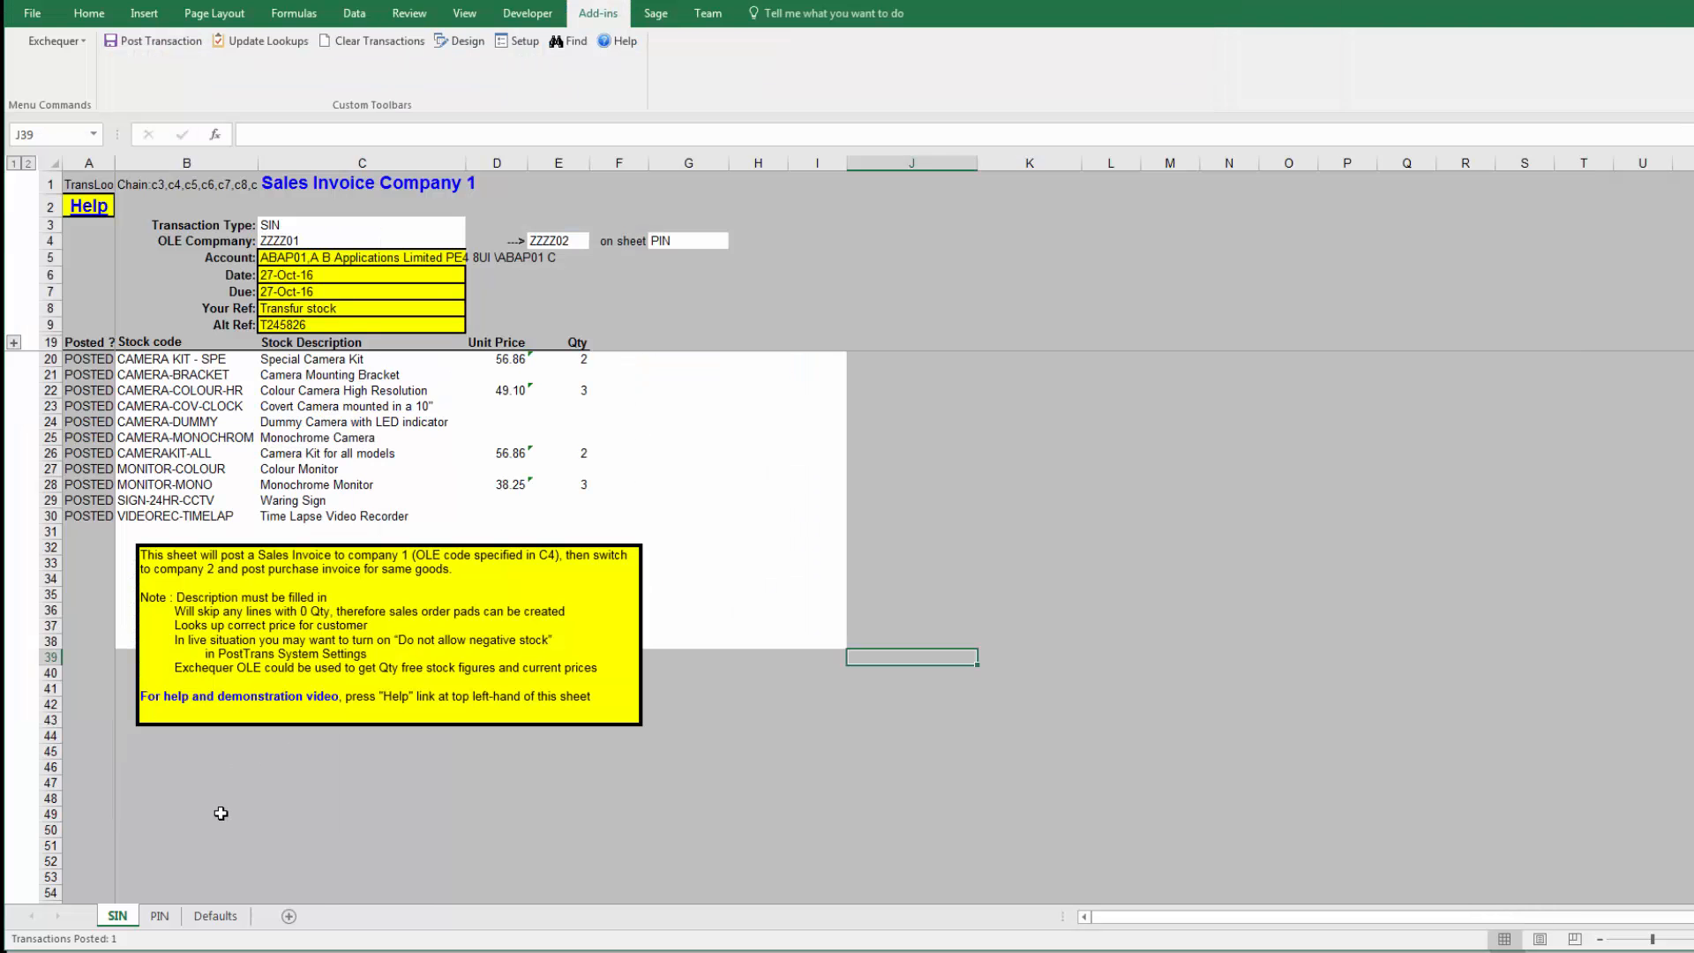
left_click(298, 227)
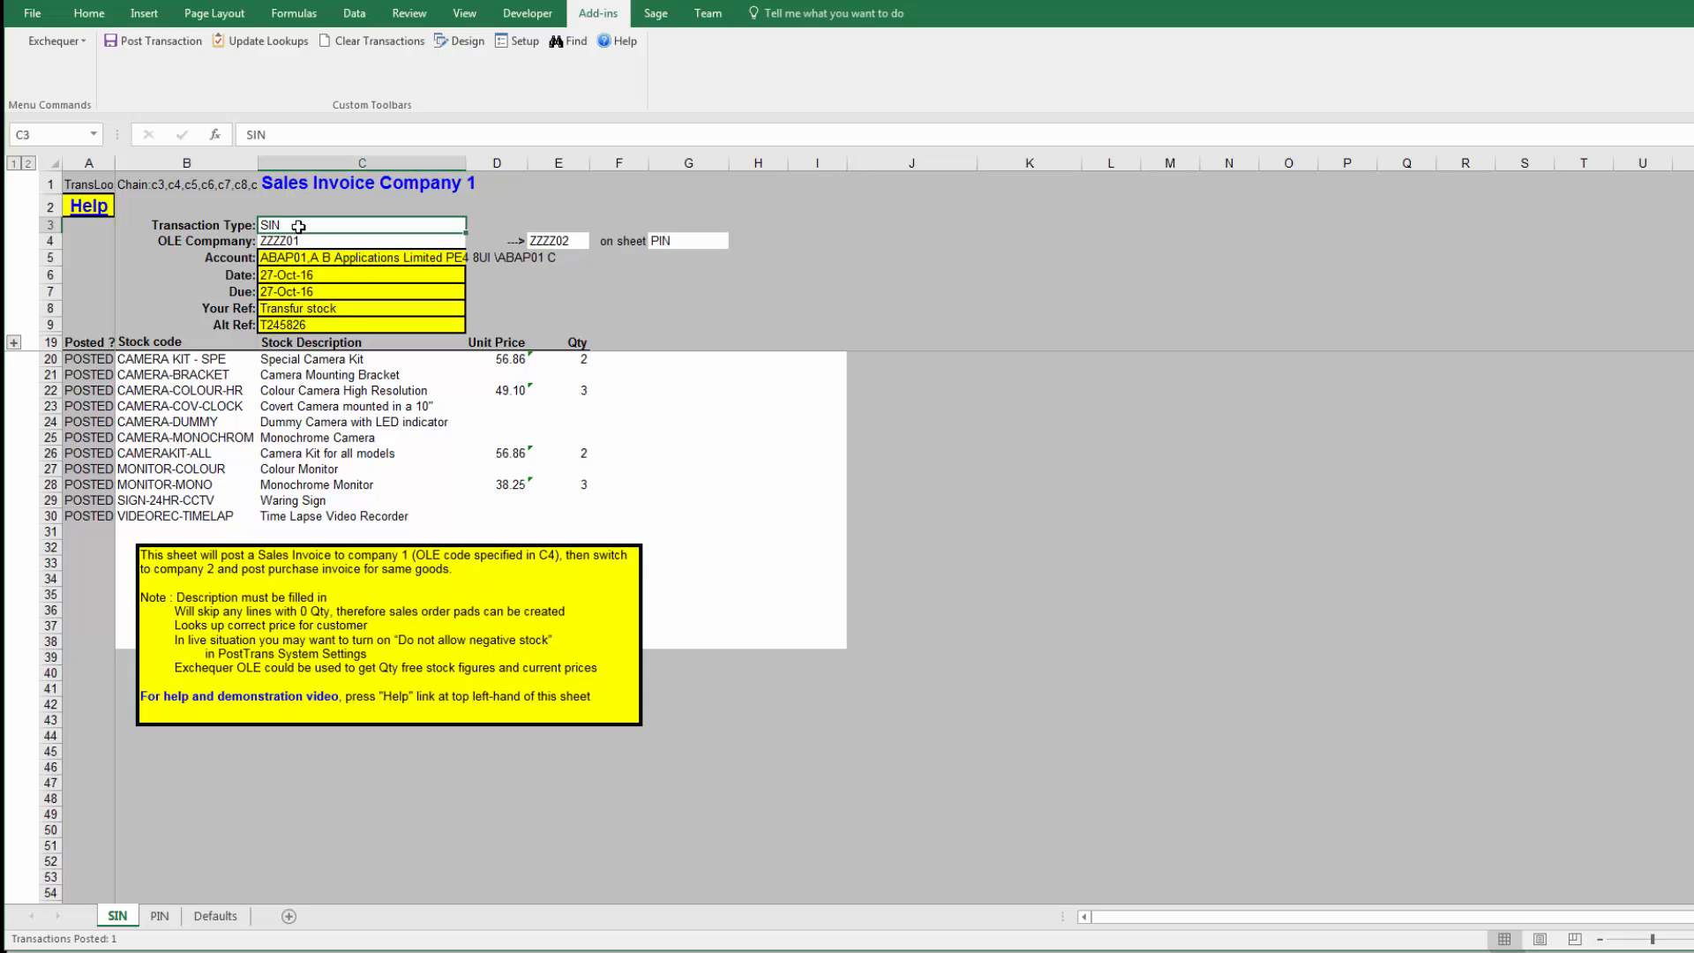